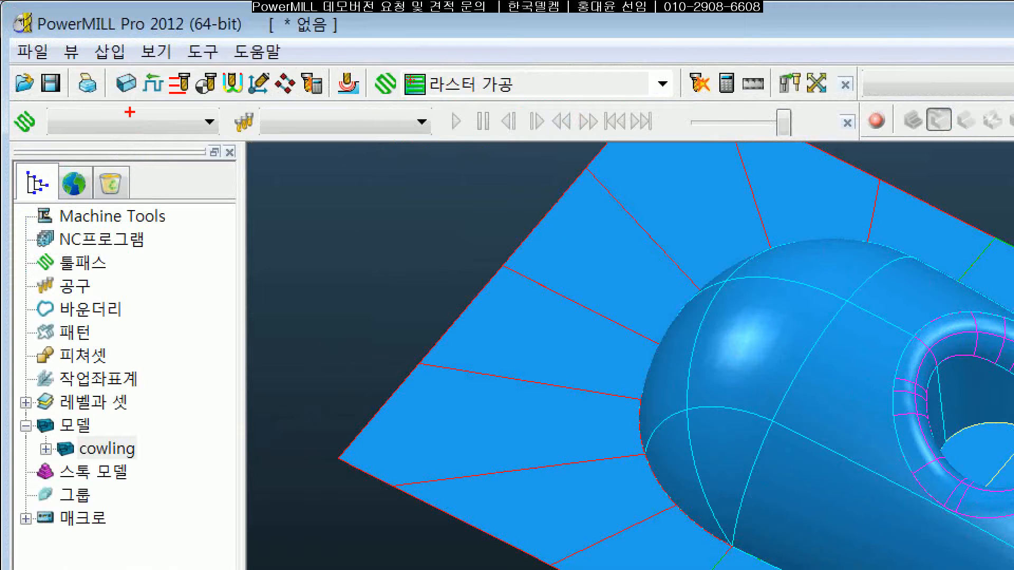
Open the block definition settings and choose the box (박스) type for the stock.
{"action": "mouse_move", "coordinate": [139, 91]}
{"action": "left_mouse_down"}
{"action": "mouse_move", "coordinate": [127, 101]}
{"action": "mouse_move", "coordinate": [106, 77]}
{"action": "mouse_move", "coordinate": [135, 69]}
{"action": "mouse_move", "coordinate": [144, 93]}
{"action": "mouse_move", "coordinate": [129, 96]}
{"action": "left_mouse_up"}
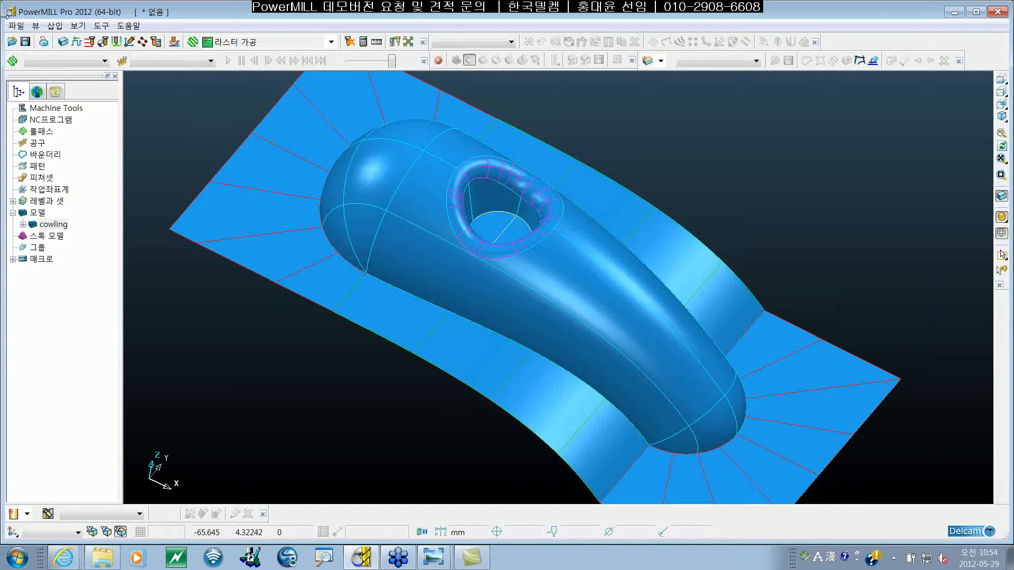
{"action": "left_click", "coordinate": [63, 42]}
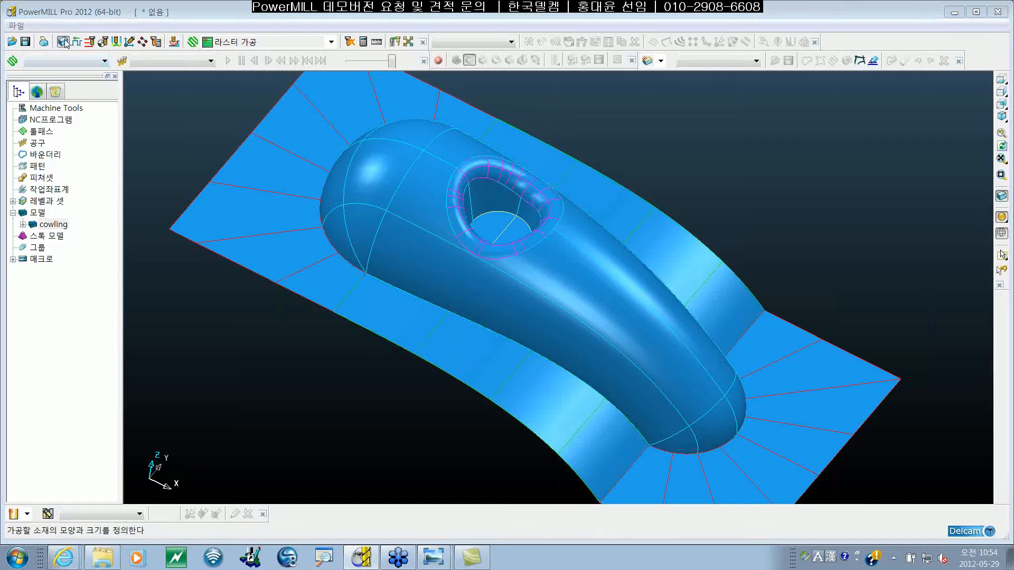
{"action": "left_click_drag", "start_coordinate": [151, 84], "coordinate": [375, 93]}
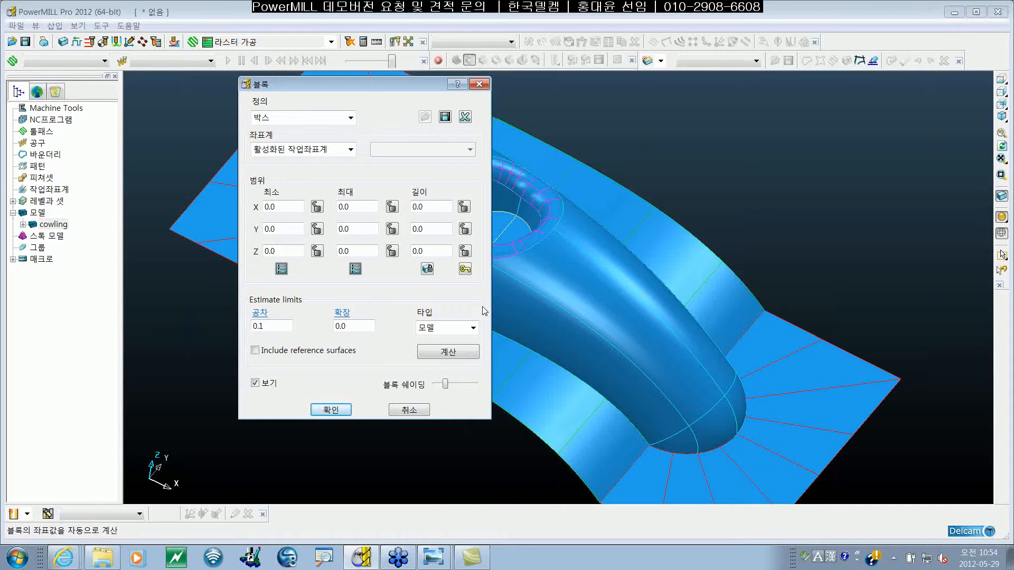
{"action": "left_click", "coordinate": [351, 120]}
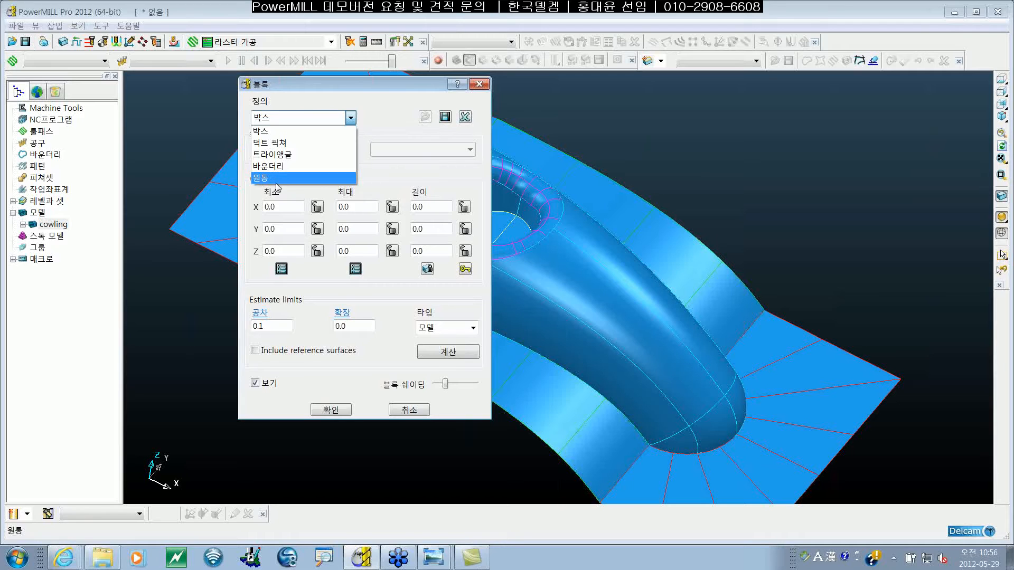
{"action": "left_click", "coordinate": [260, 133]}
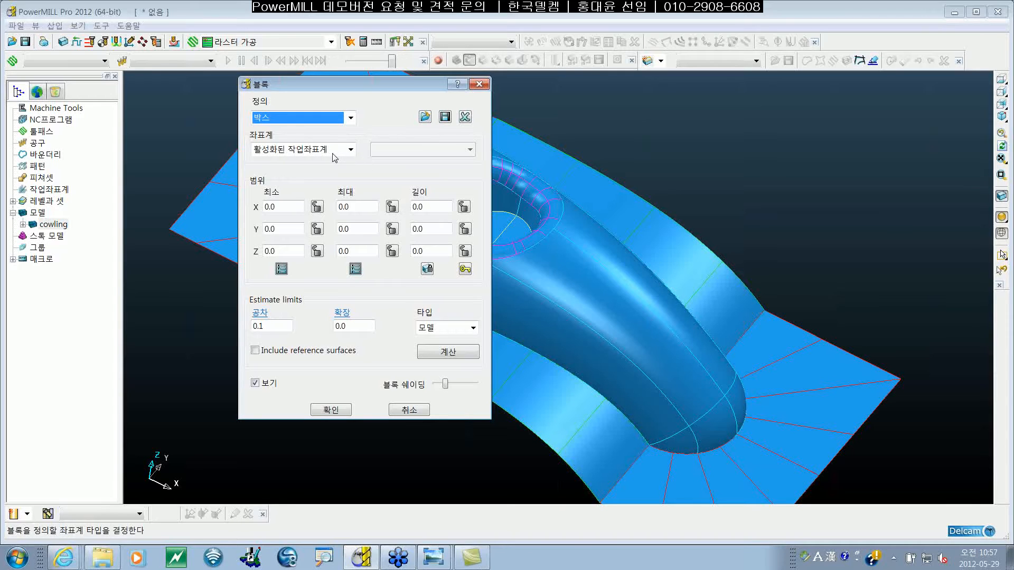
Try the absolute and named workplane options for the block's coordinate system, returning to the active workplane (활성화된 작업좌표계).
{"action": "left_click", "coordinate": [350, 152]}
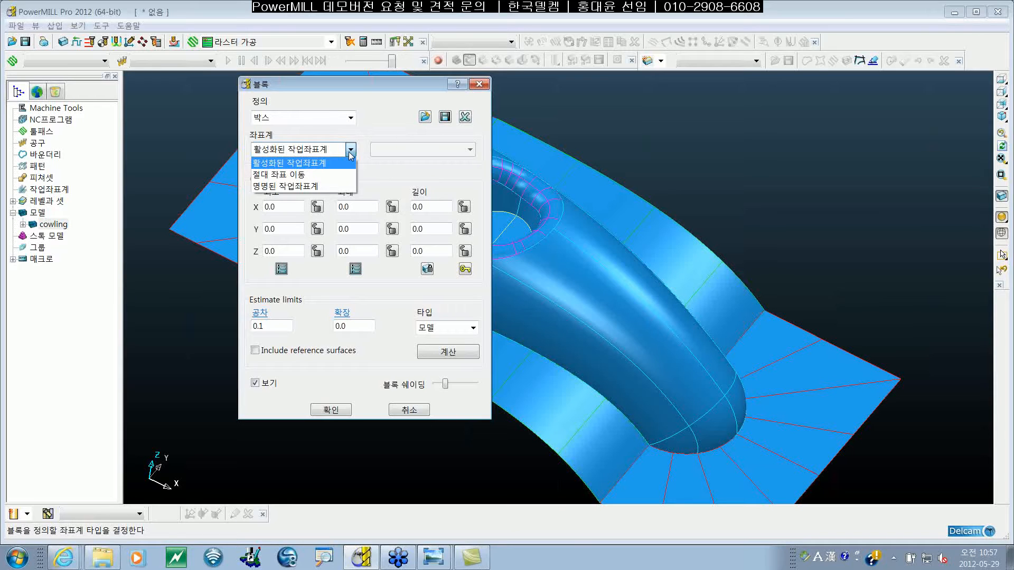
{"action": "left_click", "coordinate": [338, 174]}
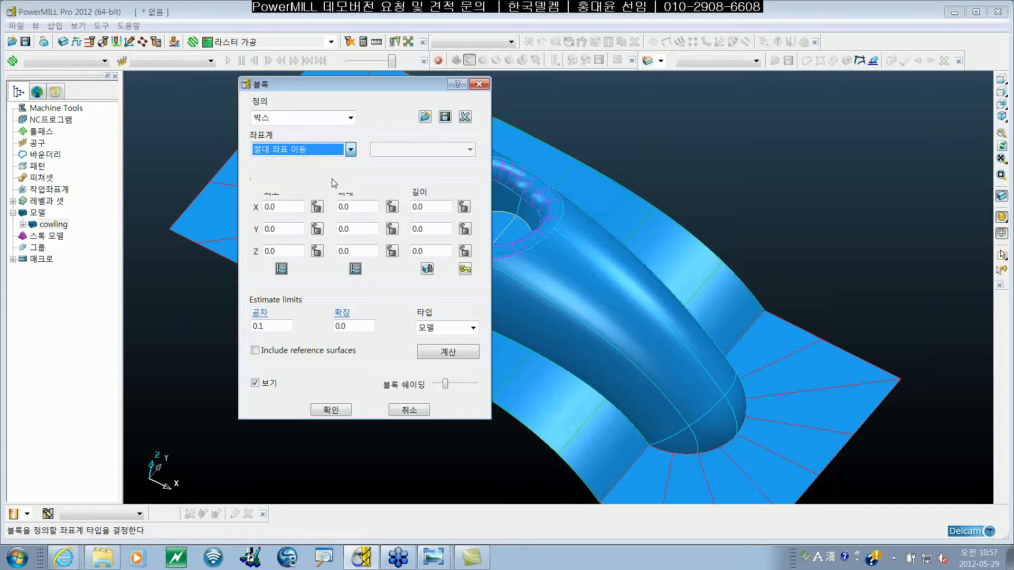
{"action": "left_click", "coordinate": [351, 150]}
{"action": "left_click", "coordinate": [338, 185]}
{"action": "left_click", "coordinate": [352, 152]}
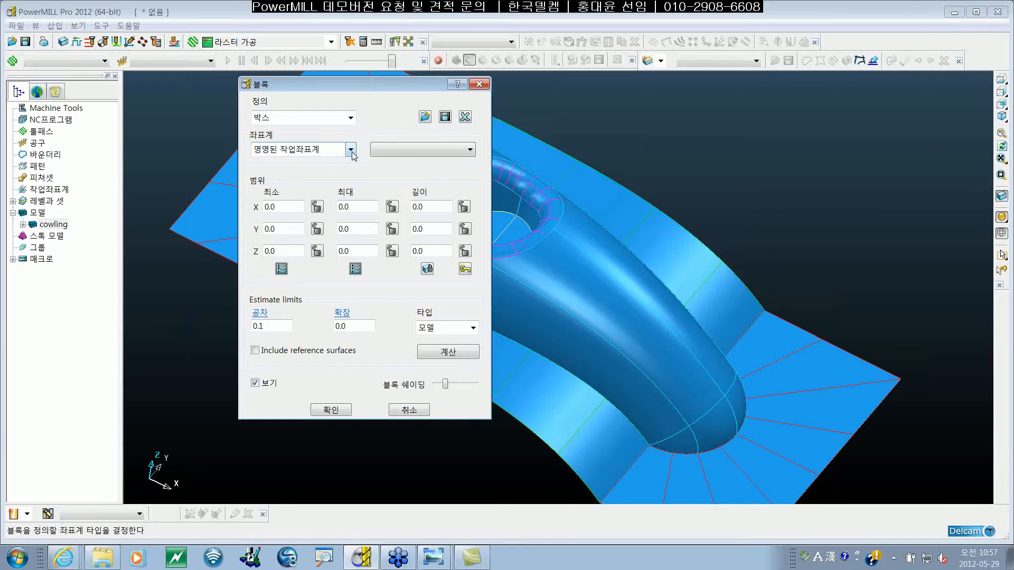
{"action": "left_click", "coordinate": [351, 151]}
{"action": "left_click", "coordinate": [333, 164]}
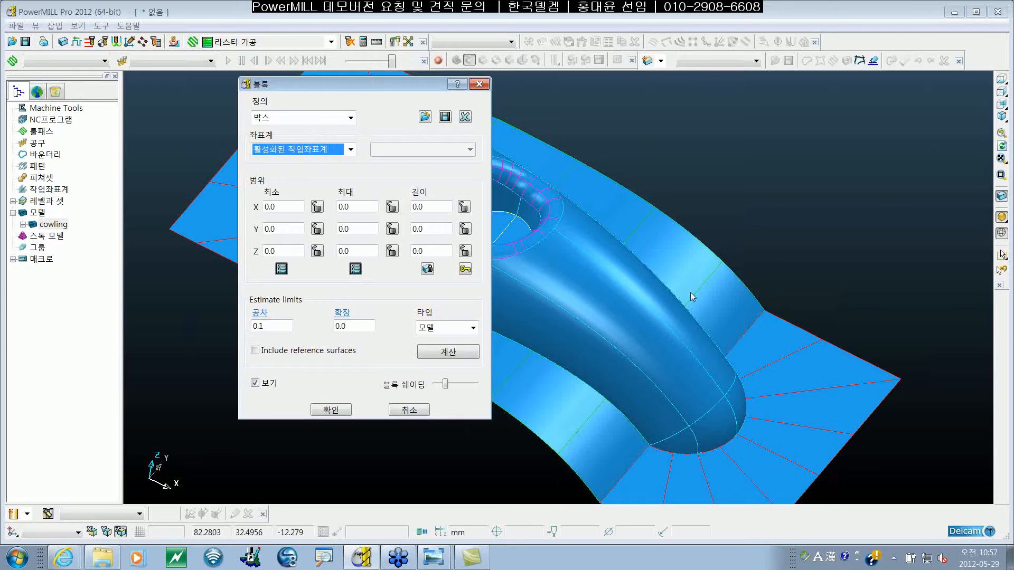
Calculate the block limits from the model (모델) with an expansion of 0.0.
{"action": "middle_click", "coordinate": [663, 352]}
{"action": "scroll", "coordinate": [663, 352], "scroll_direction": "down", "scroll_amount": 2}
{"action": "mouse_move", "coordinate": [674, 359]}
{"action": "middle_mouse_down"}
{"action": "mouse_move", "coordinate": [673, 372]}
{"action": "mouse_move", "coordinate": [674, 350]}
{"action": "middle_mouse_up"}
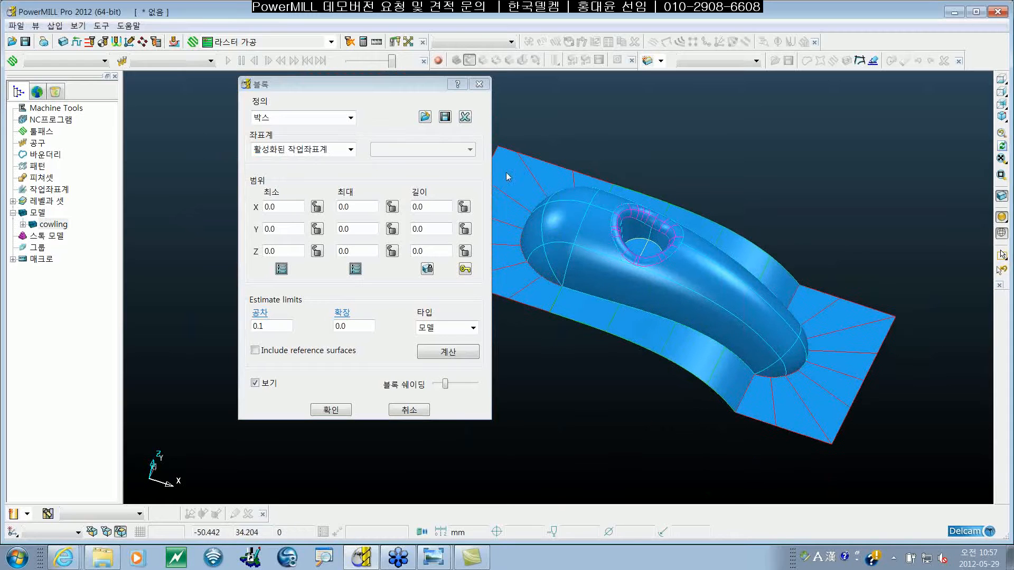
{"action": "left_click_drag", "start_coordinate": [420, 83], "coordinate": [327, 87]}
{"action": "middle_click_drag", "start_coordinate": [827, 321], "coordinate": [802, 338], "text": "shift"}
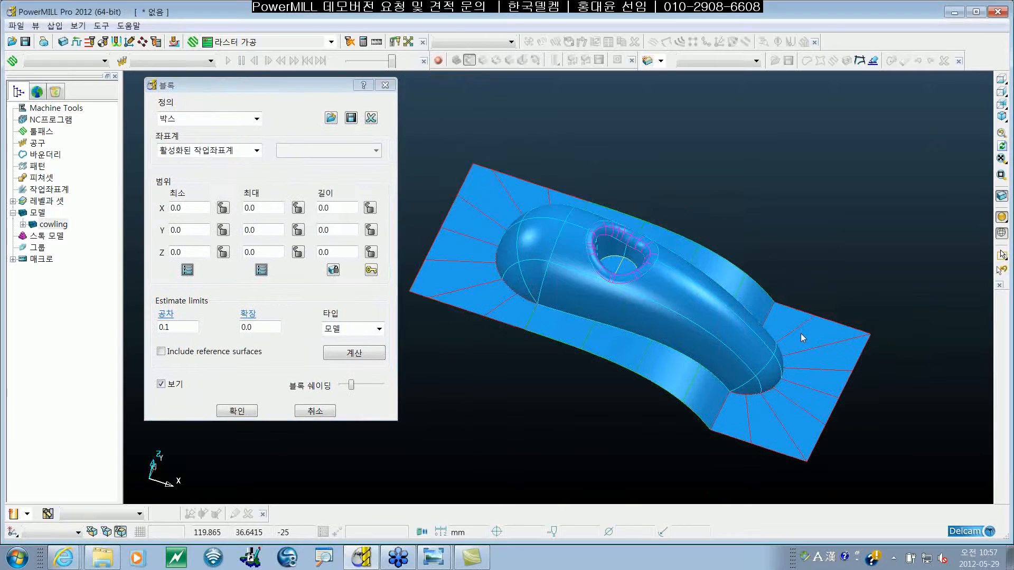
{"action": "scroll", "coordinate": [802, 338], "scroll_direction": "up", "scroll_amount": 2}
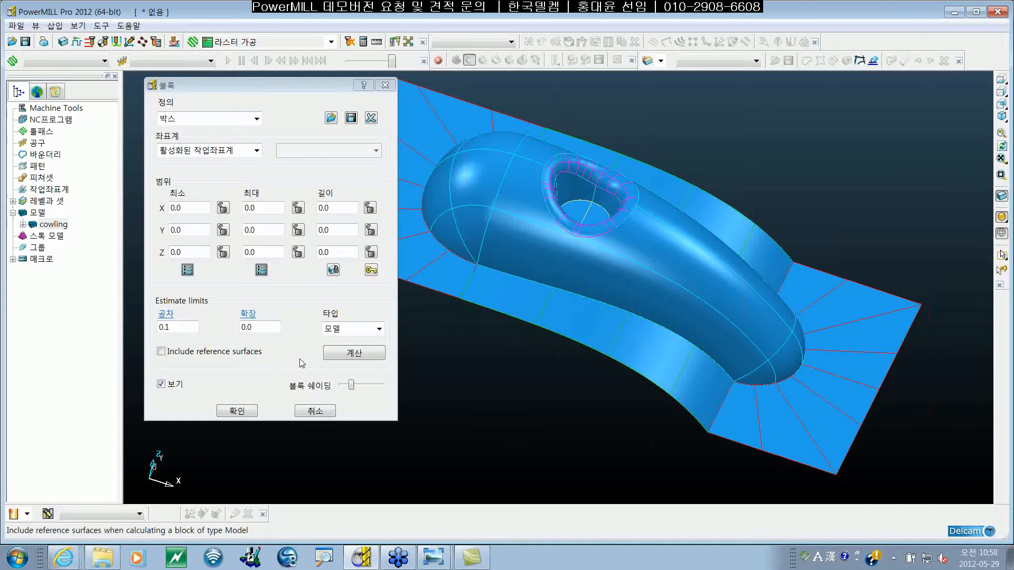
{"action": "left_click", "coordinate": [382, 331]}
{"action": "left_click", "coordinate": [379, 330]}
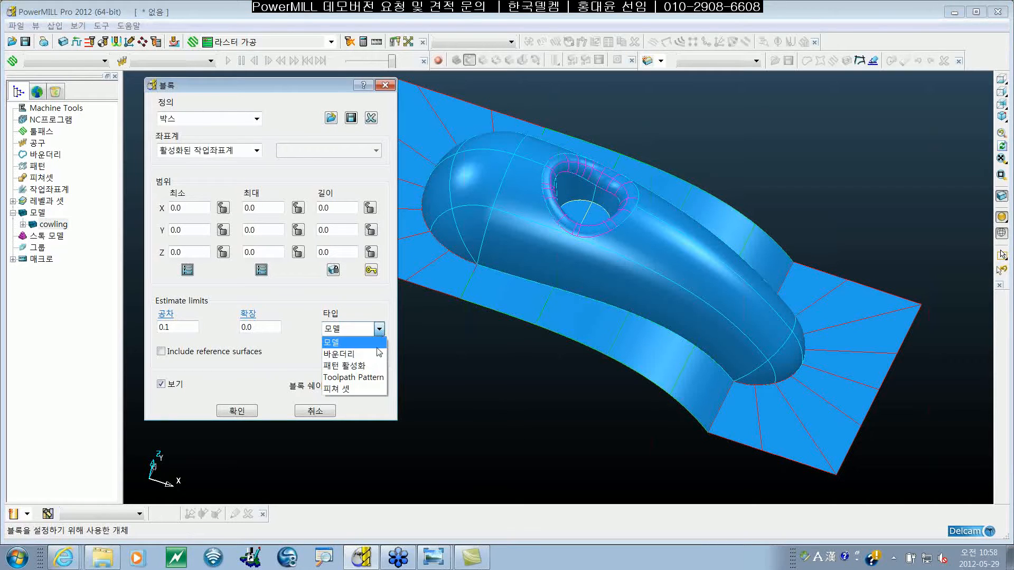
{"action": "left_click", "coordinate": [349, 343]}
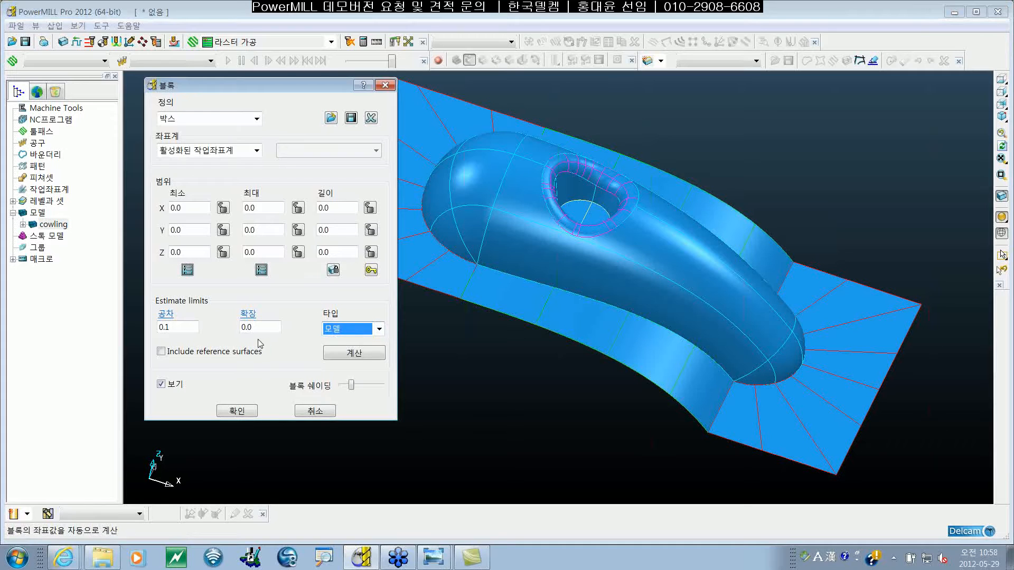
{"action": "left_click", "coordinate": [275, 328]}
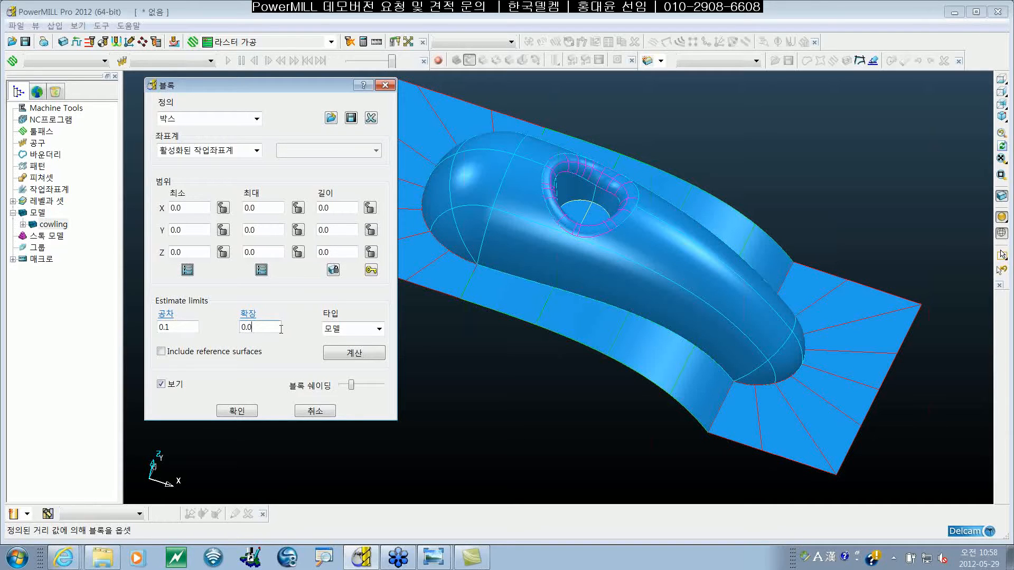
{"action": "left_click", "coordinate": [350, 356]}
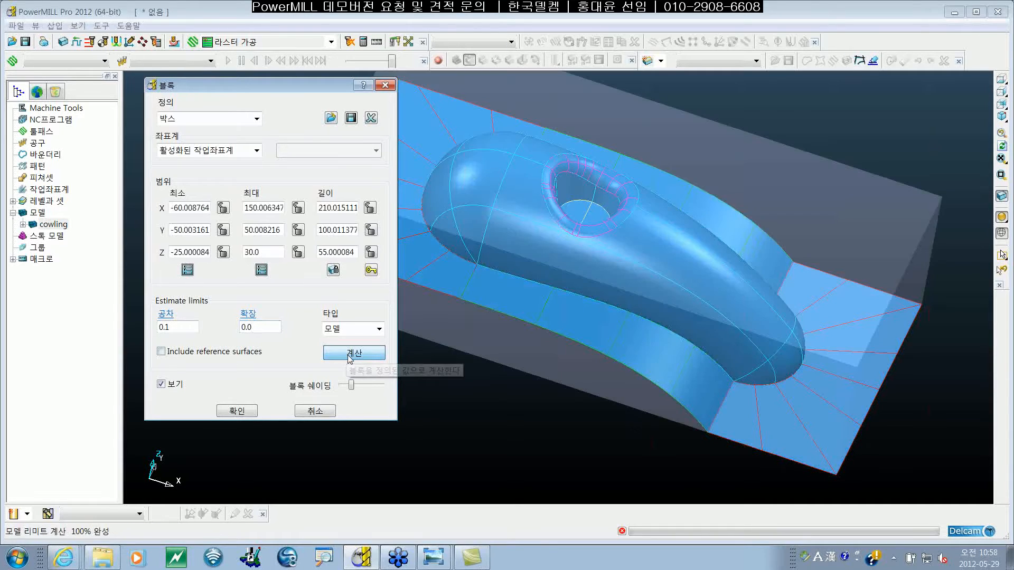
Examine how the calculated block encloses the cowling model from different angles and distances.
{"action": "left_click", "coordinate": [567, 351]}
{"action": "middle_click_drag", "start_coordinate": [567, 350], "coordinate": [632, 370], "text": "shift"}
{"action": "scroll", "coordinate": [568, 400], "scroll_direction": "down", "scroll_amount": 1}
{"action": "scroll", "coordinate": [619, 369], "scroll_direction": "up", "scroll_amount": 2}
{"action": "scroll", "coordinate": [619, 369], "scroll_direction": "down", "scroll_amount": 2}
{"action": "scroll", "coordinate": [623, 370], "scroll_direction": "up", "scroll_amount": 2}
{"action": "scroll", "coordinate": [601, 364], "scroll_direction": "down", "scroll_amount": 1}
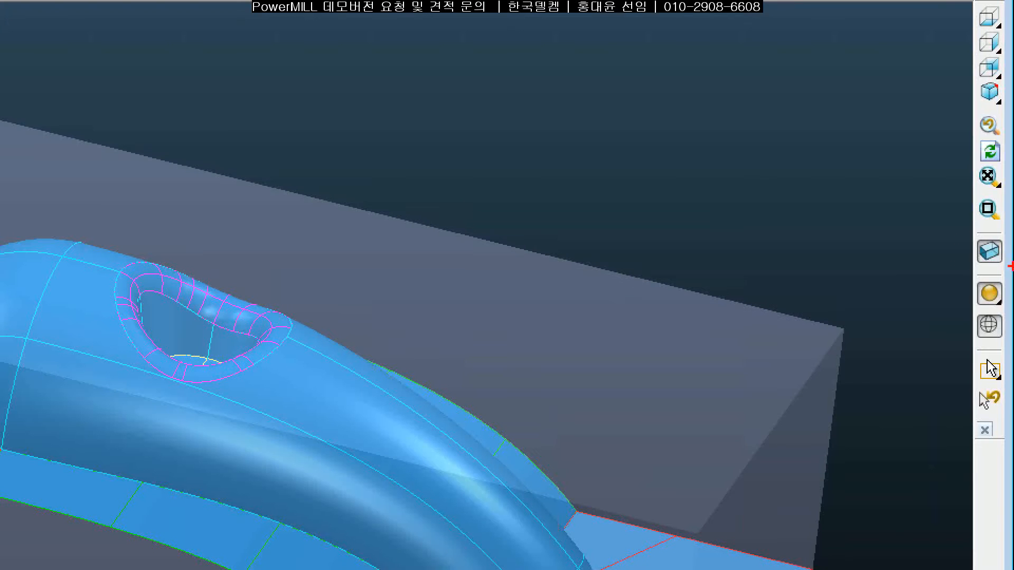
{"action": "left_click_drag", "start_coordinate": [1012, 223], "coordinate": [1011, 223]}
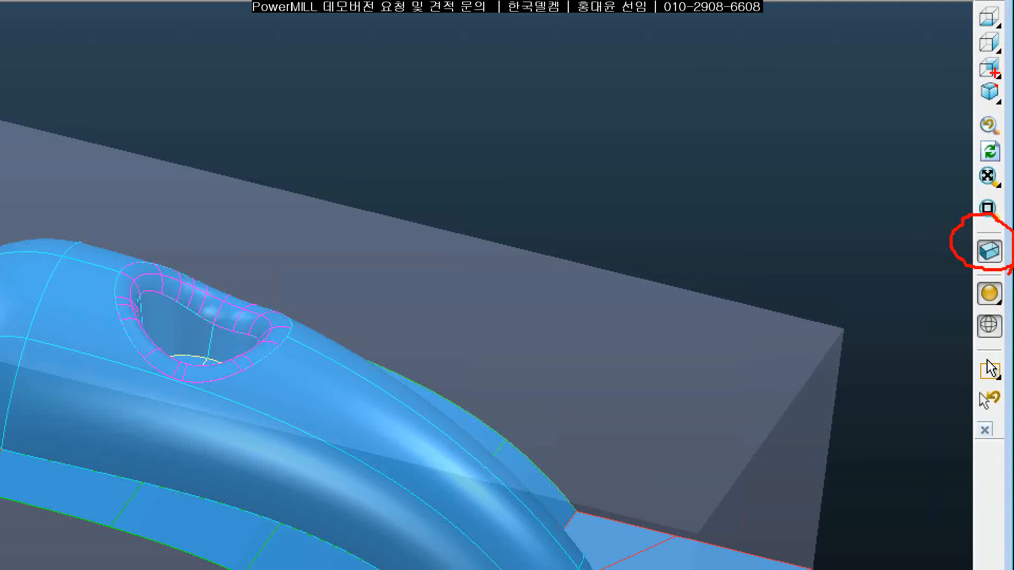
{"action": "mouse_move", "coordinate": [976, 2]}
{"action": "left_mouse_down"}
{"action": "mouse_move", "coordinate": [909, 98]}
{"action": "mouse_move", "coordinate": [965, 401]}
{"action": "mouse_move", "coordinate": [1000, 441]}
{"action": "left_mouse_up"}
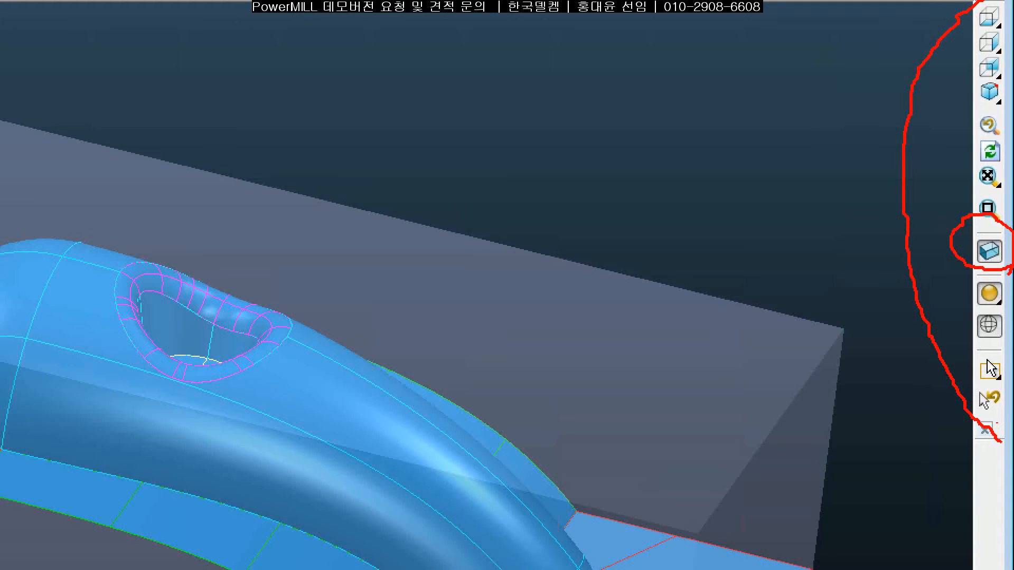
{"action": "left_click_drag", "start_coordinate": [955, 274], "coordinate": [1011, 270]}
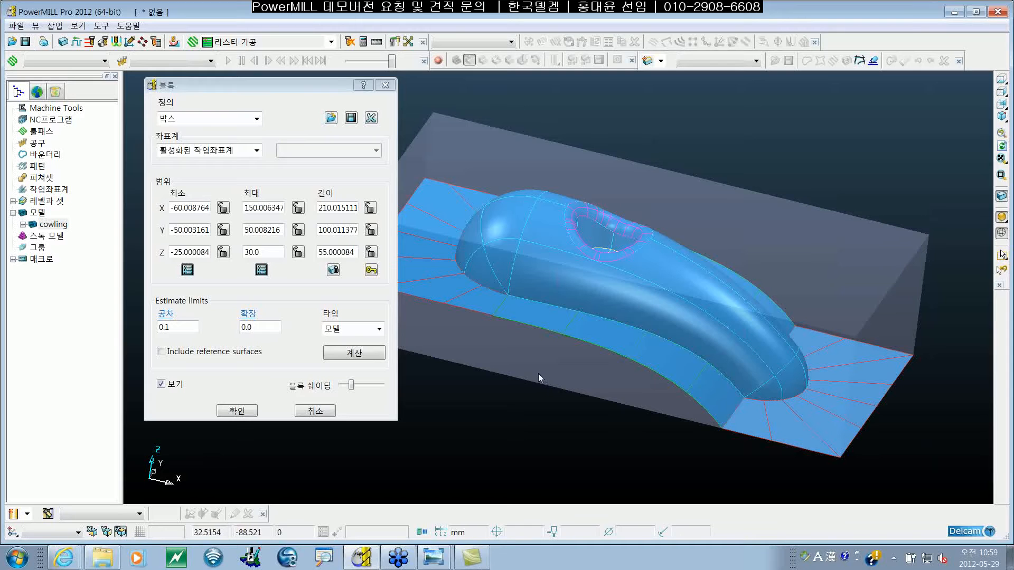
Recalculate the block and try its shading from opaque to wireframe, settling on a lightly translucent display.
{"action": "left_click", "coordinate": [351, 352]}
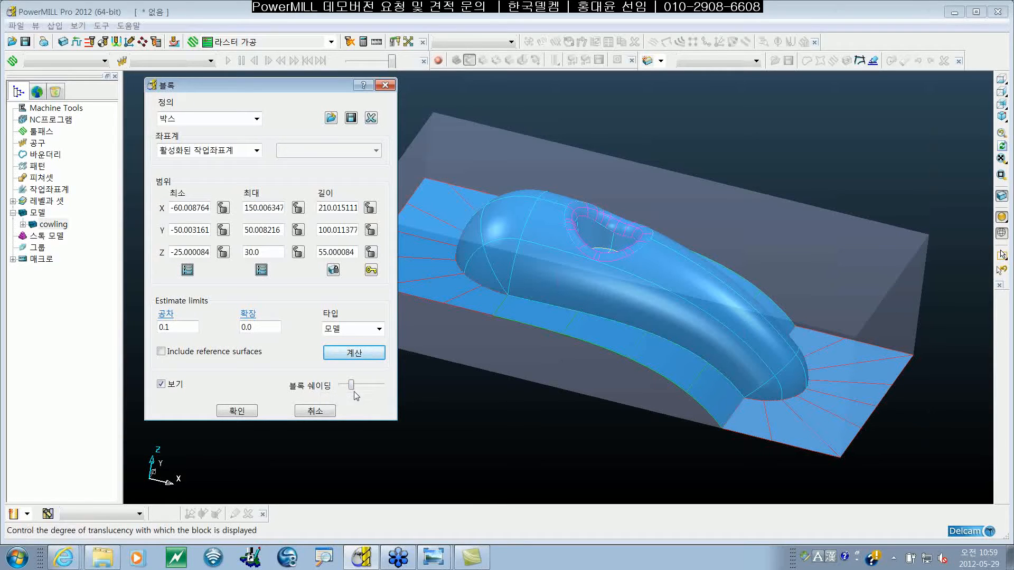
{"action": "left_click_drag", "start_coordinate": [352, 386], "coordinate": [376, 388]}
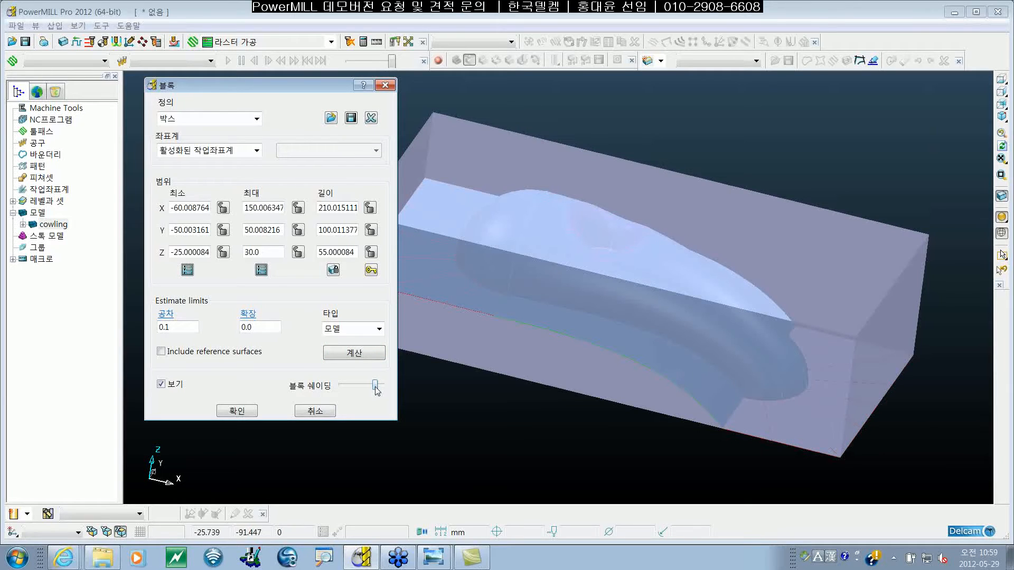
{"action": "left_click_drag", "start_coordinate": [375, 387], "coordinate": [382, 387]}
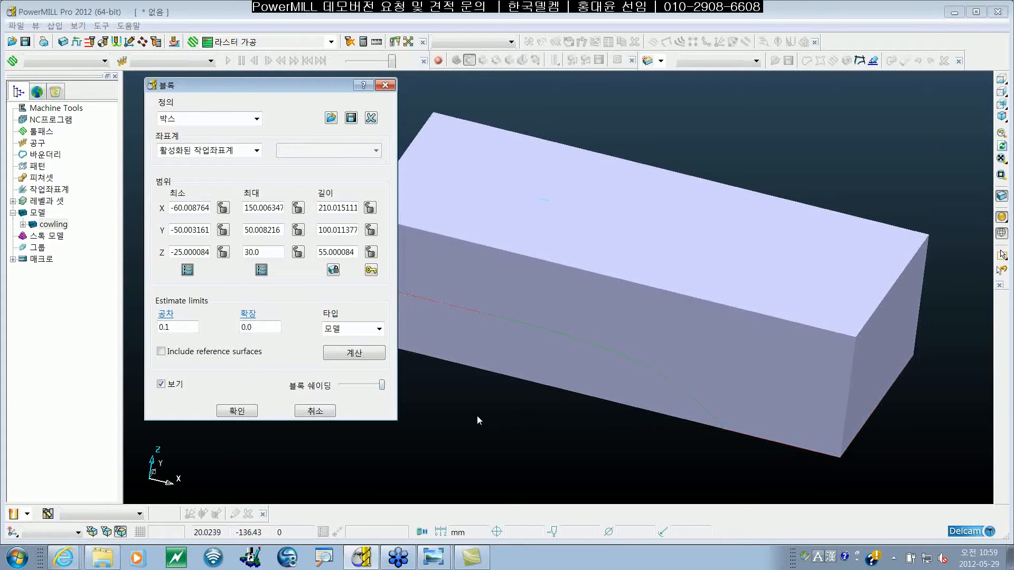
{"action": "middle_click_drag", "start_coordinate": [775, 259], "coordinate": [586, 175]}
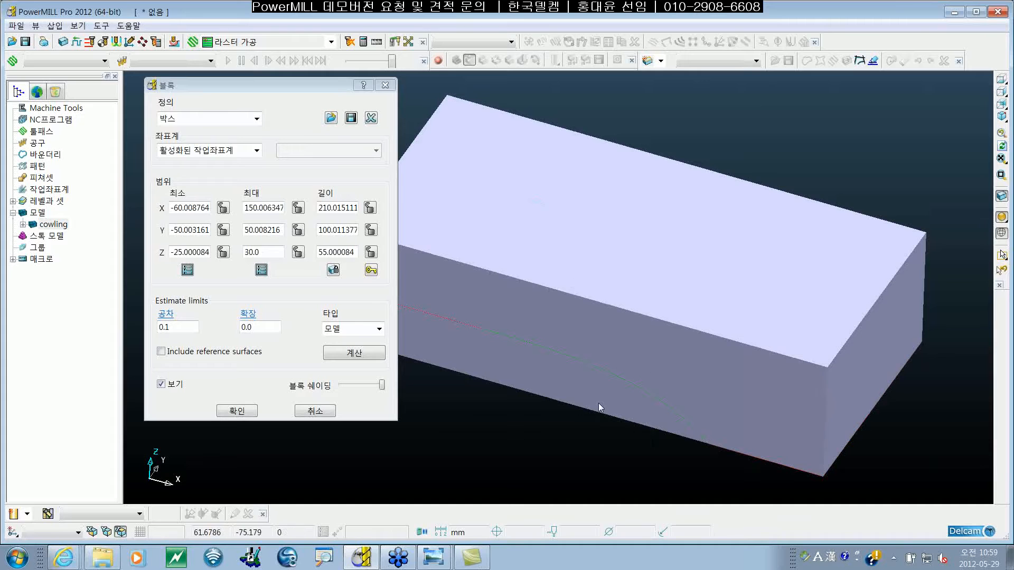
{"action": "left_click_drag", "start_coordinate": [381, 385], "coordinate": [125, 397]}
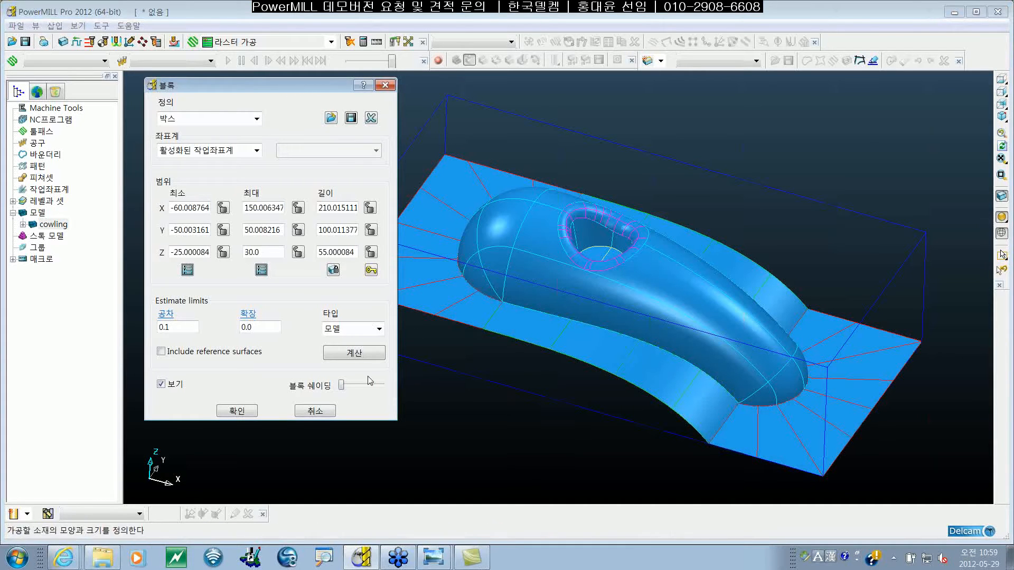
{"action": "left_click_drag", "start_coordinate": [342, 385], "coordinate": [358, 385]}
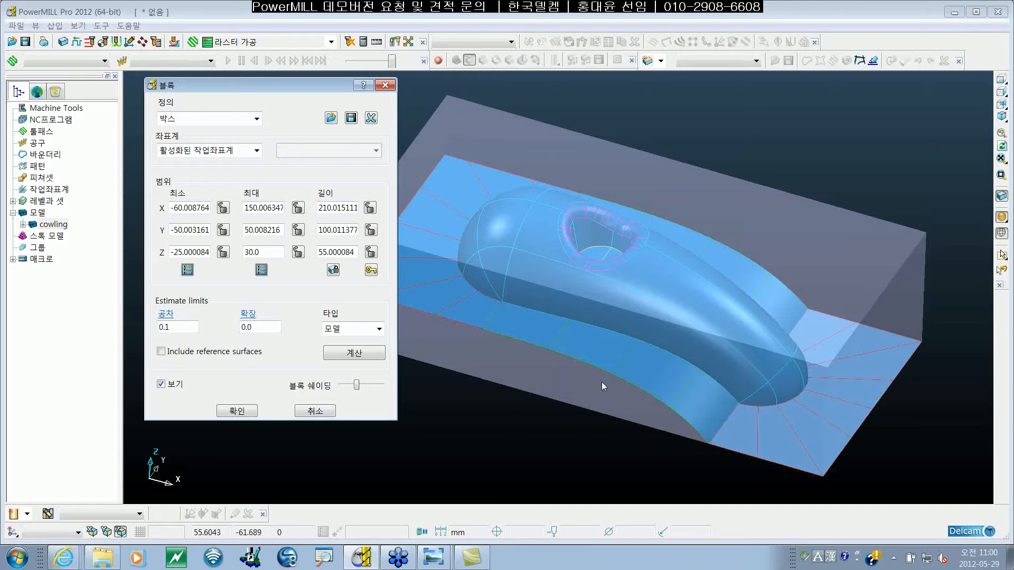
{"action": "mouse_move", "coordinate": [775, 413]}
{"action": "middle_mouse_down"}
{"action": "mouse_move", "coordinate": [768, 426]}
{"action": "mouse_move", "coordinate": [545, 363]}
{"action": "mouse_move", "coordinate": [544, 387]}
{"action": "middle_mouse_up"}
{"action": "left_click", "coordinate": [358, 386]}
{"action": "left_click_drag", "start_coordinate": [357, 386], "coordinate": [350, 386]}
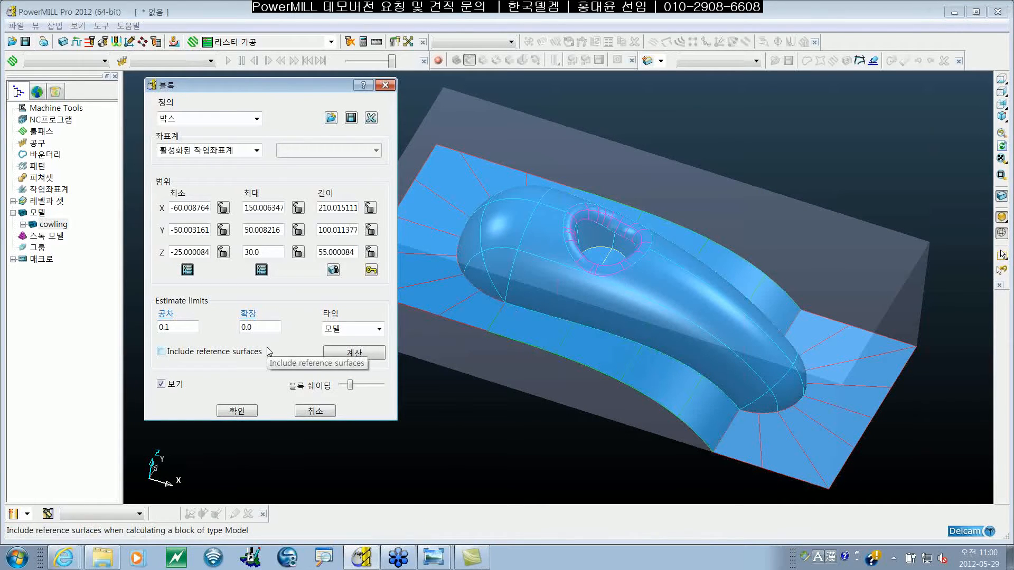
Set the block expansion to 5 and recalculate the block around the model.
{"action": "double_click", "coordinate": [271, 331]}
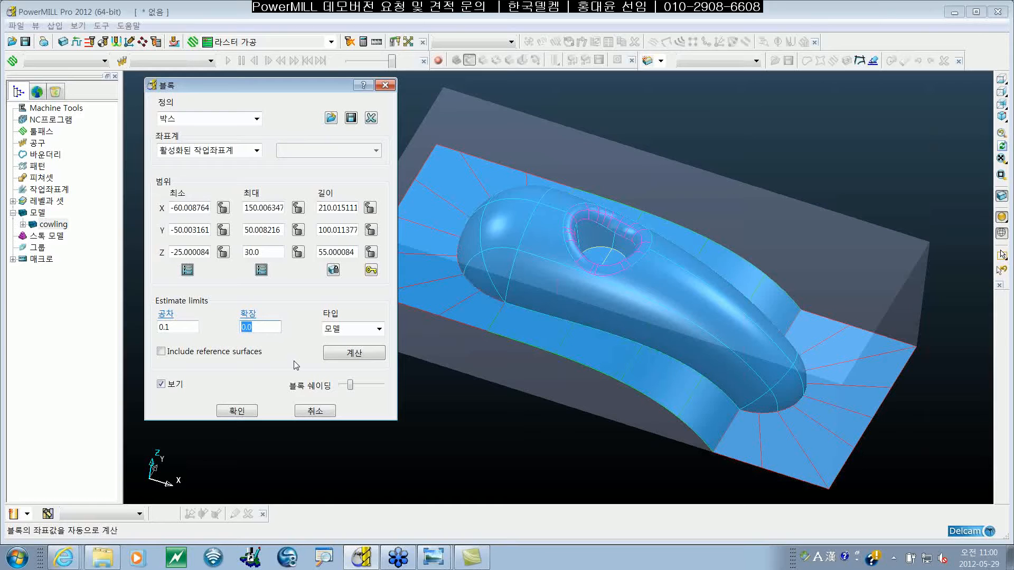
{"action": "type", "text": "5"}
{"action": "left_click", "coordinate": [368, 352]}
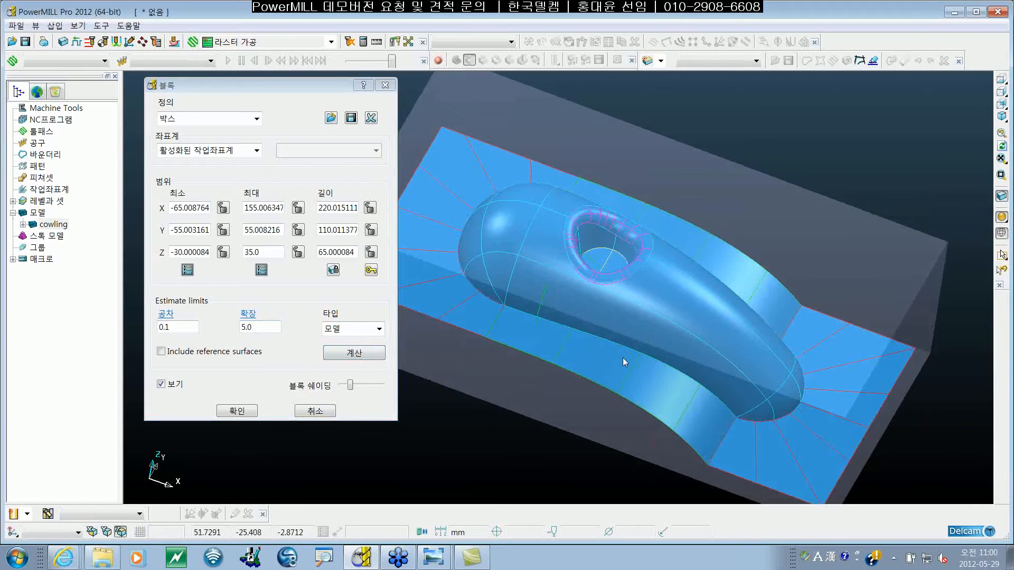
Inspect the margin between the expanded block and the cowling model in a 3D view and a side view along Y.
{"action": "middle_click_drag", "start_coordinate": [657, 331], "coordinate": [665, 353]}
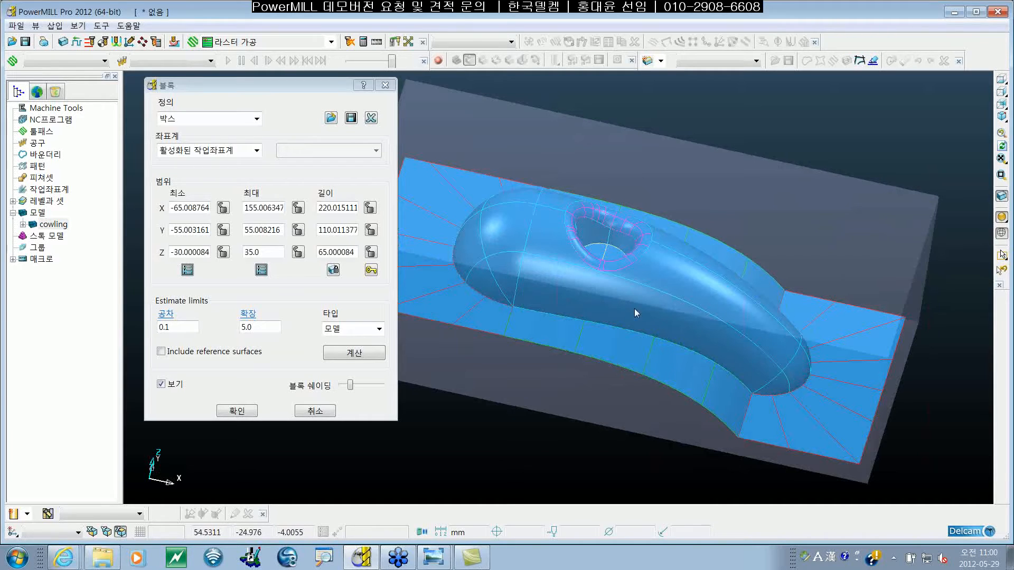
{"action": "left_click_drag", "start_coordinate": [308, 88], "coordinate": [186, 88]}
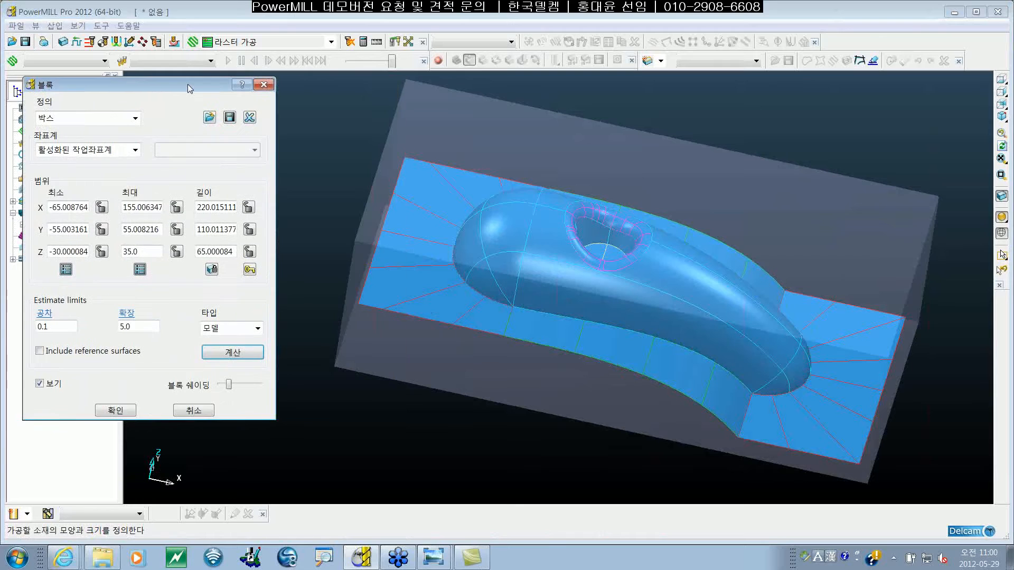
{"action": "scroll", "coordinate": [737, 226], "scroll_direction": "up", "scroll_amount": 2}
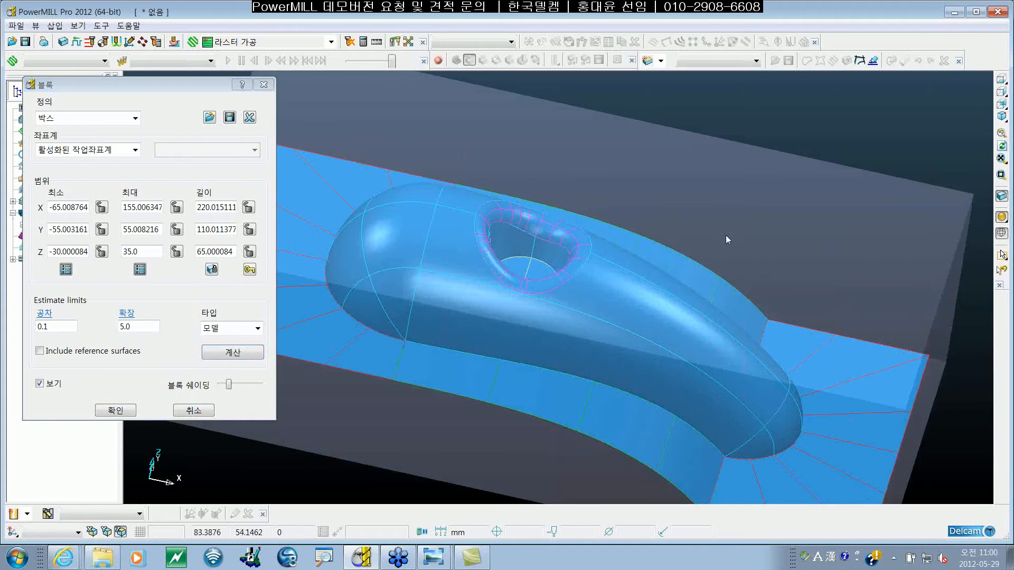
{"action": "middle_click_drag", "start_coordinate": [726, 235], "coordinate": [715, 243]}
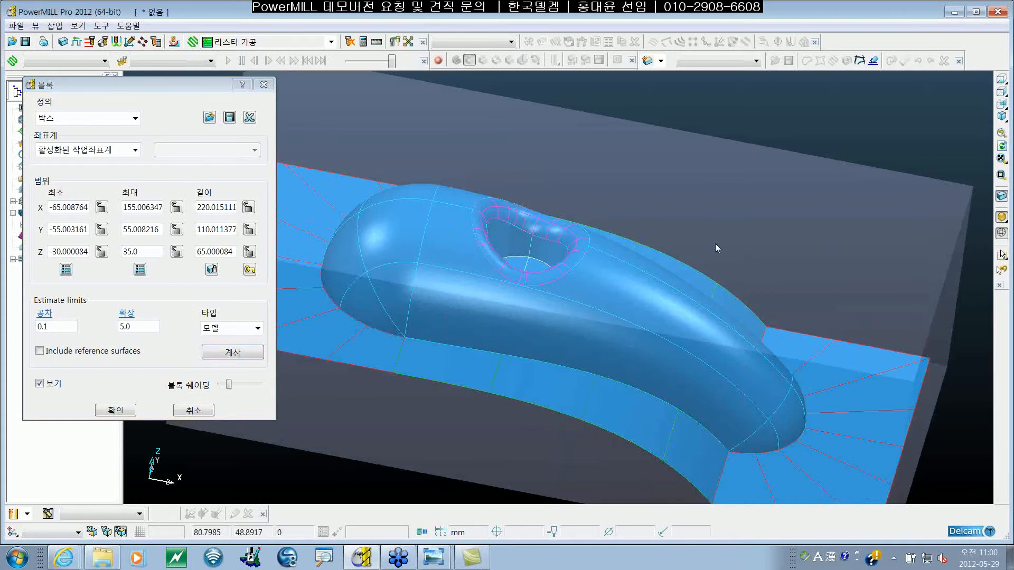
{"action": "key", "text": "ctrl+2"}
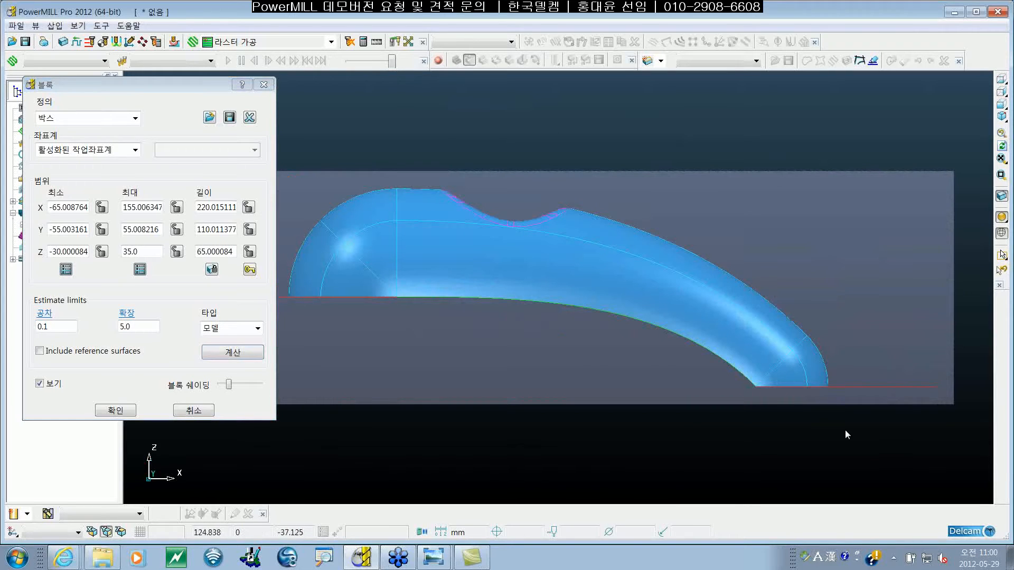
{"action": "middle_click_drag", "start_coordinate": [866, 443], "coordinate": [790, 389]}
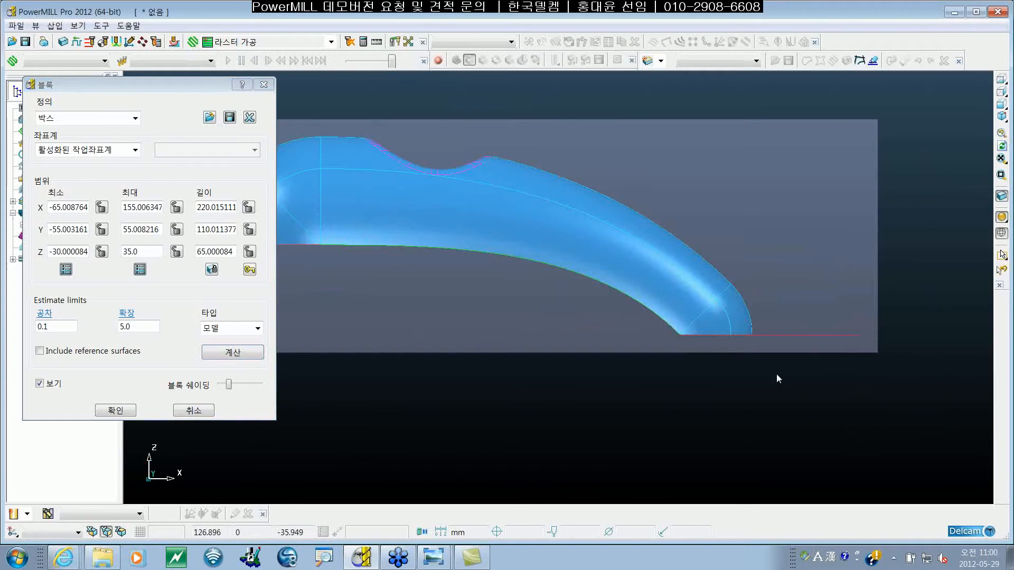
Inspect the block margin beneath the cowling model's lower edge in the side view along Y.
{"action": "middle_click_drag", "start_coordinate": [604, 355], "coordinate": [860, 343], "text": "shift"}
{"action": "scroll", "coordinate": [627, 351], "scroll_direction": "down", "scroll_amount": 2}
{"action": "middle_click_drag", "start_coordinate": [991, 318], "coordinate": [877, 391], "text": "shift"}
{"action": "middle_click_drag", "start_coordinate": [476, 142], "coordinate": [658, 307], "text": "ctrl+shift"}
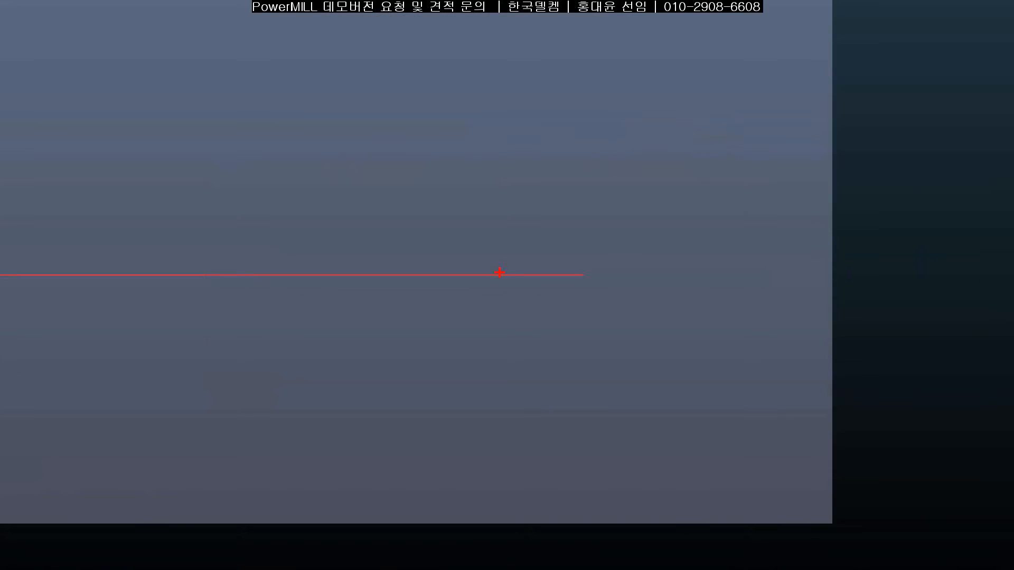
{"action": "left_click_drag", "start_coordinate": [588, 299], "coordinate": [584, 391]}
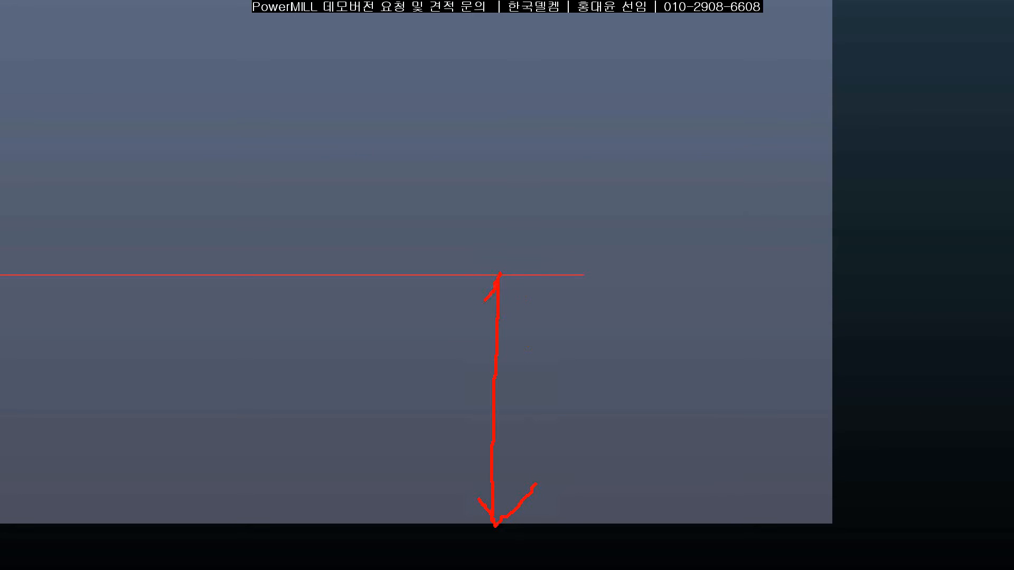
{"action": "left_click_drag", "start_coordinate": [484, 301], "coordinate": [478, 315]}
{"action": "left_click_drag", "start_coordinate": [500, 274], "coordinate": [540, 320]}
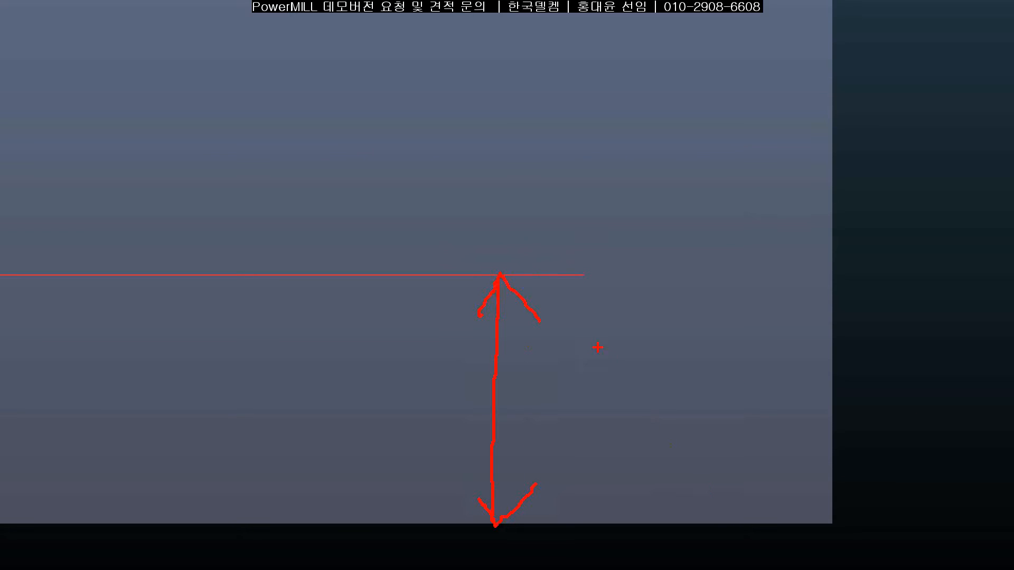
{"action": "key", "text": "Escape"}
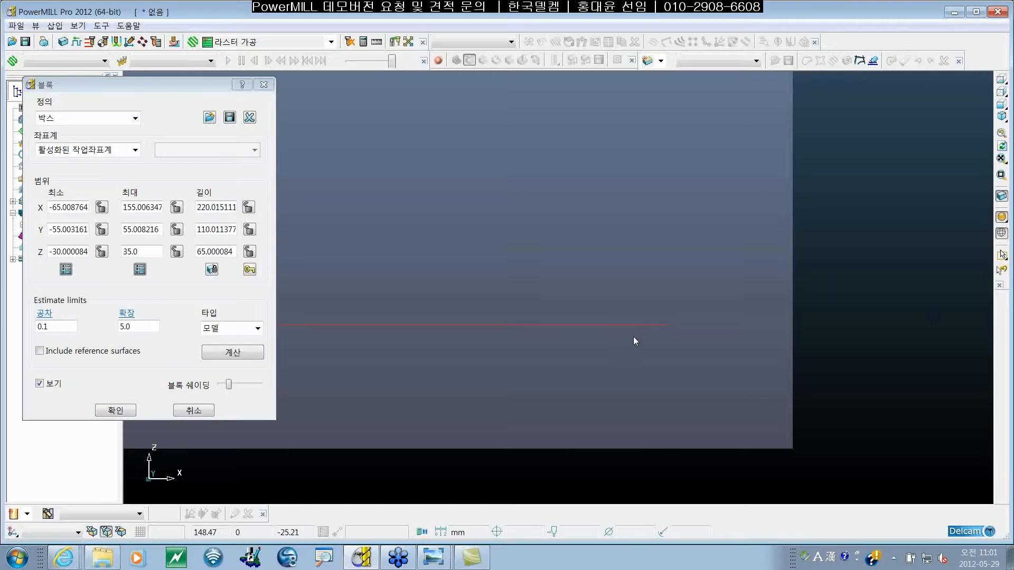
Inspect the block margin around the cowling model in the end view along X and the top view along Z.
{"action": "key", "text": "F6"}
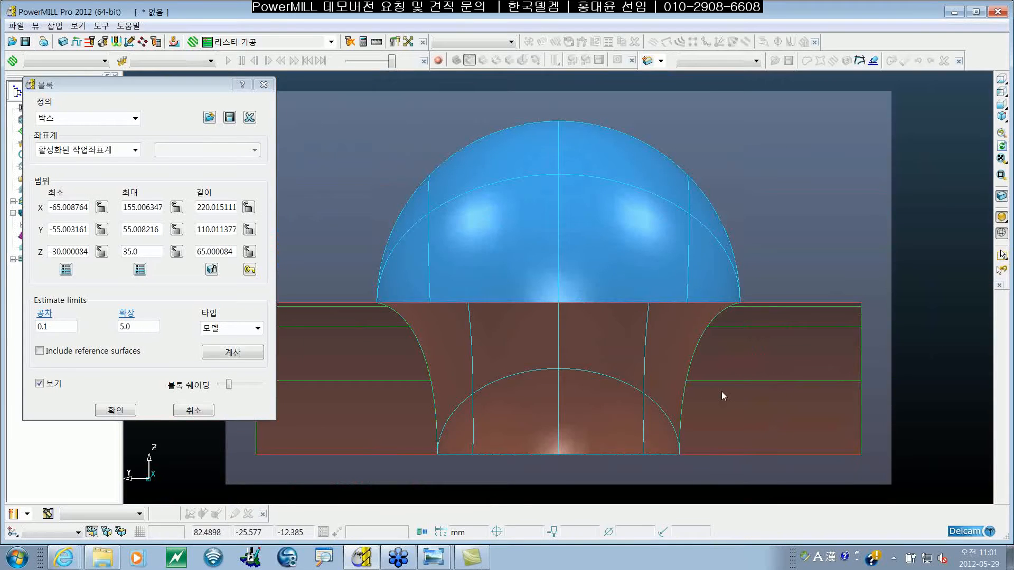
{"action": "middle_click_drag", "start_coordinate": [722, 391], "coordinate": [815, 307], "text": "shift"}
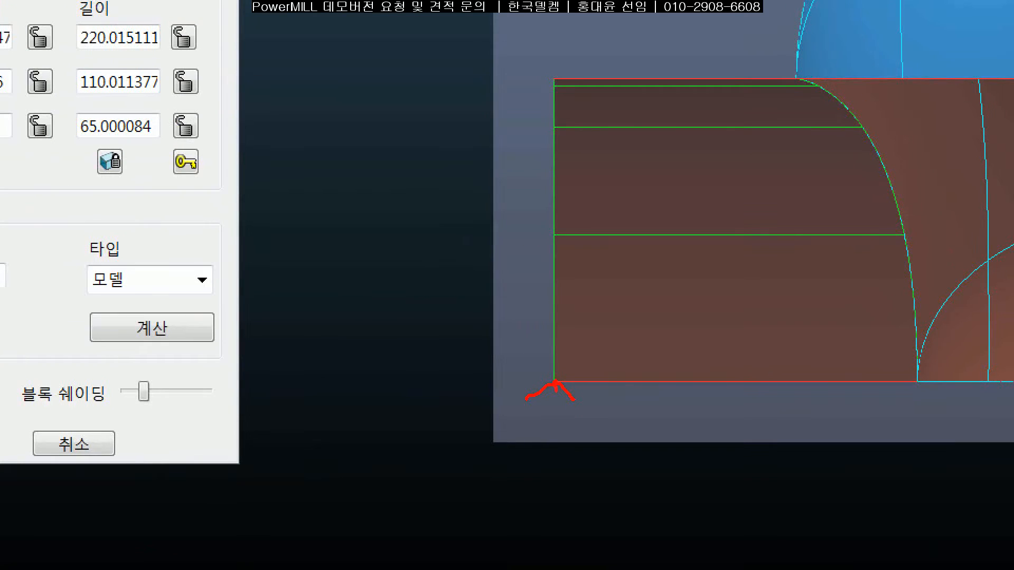
{"action": "mouse_move", "coordinate": [548, 434]}
{"action": "left_mouse_down"}
{"action": "mouse_move", "coordinate": [569, 441]}
{"action": "mouse_move", "coordinate": [579, 427]}
{"action": "left_mouse_up"}
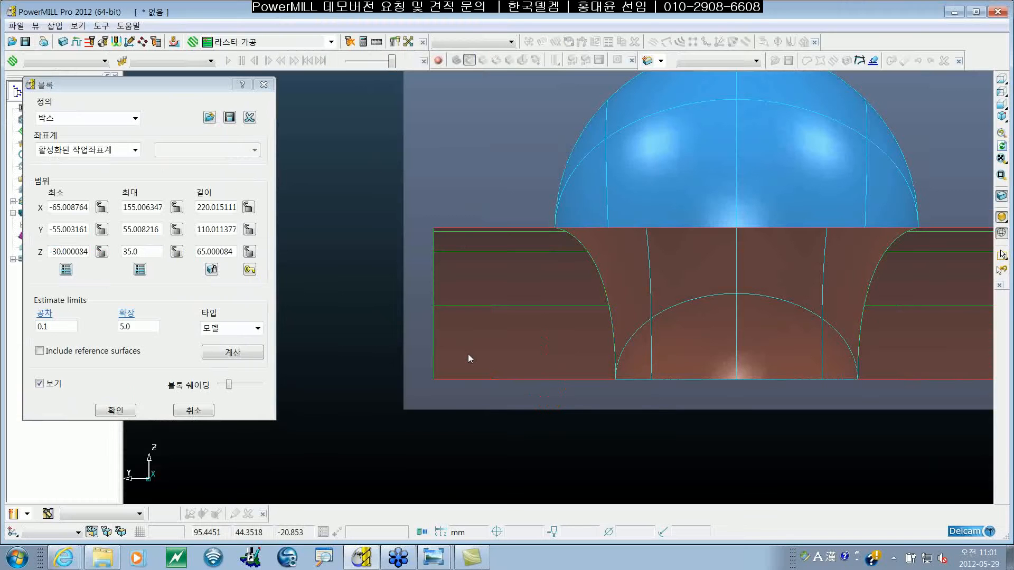
{"action": "key", "text": "ctrl+0"}
{"action": "key", "text": "ctrl+5"}
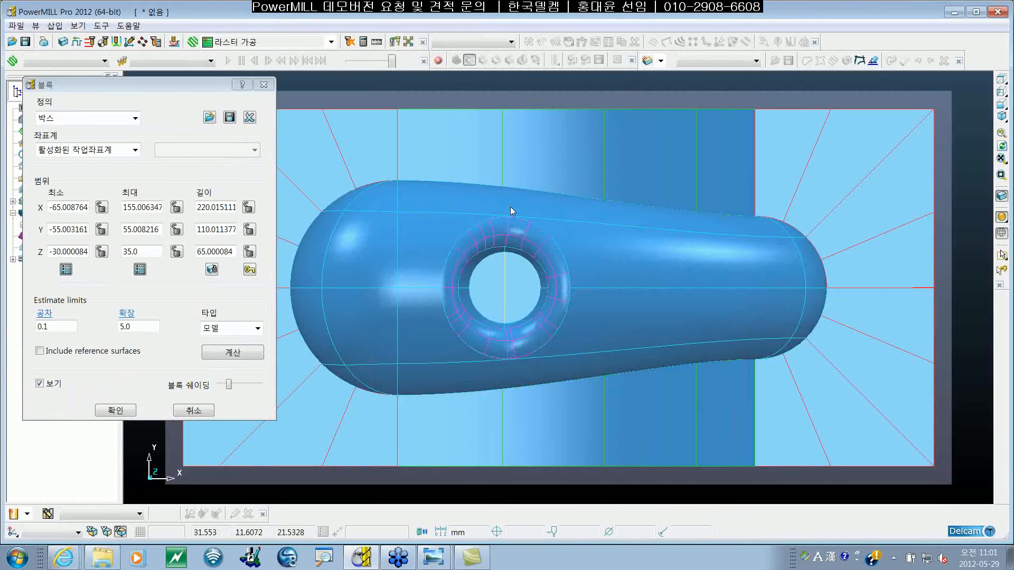
{"action": "middle_click_drag", "start_coordinate": [741, 174], "coordinate": [708, 185], "text": "shift"}
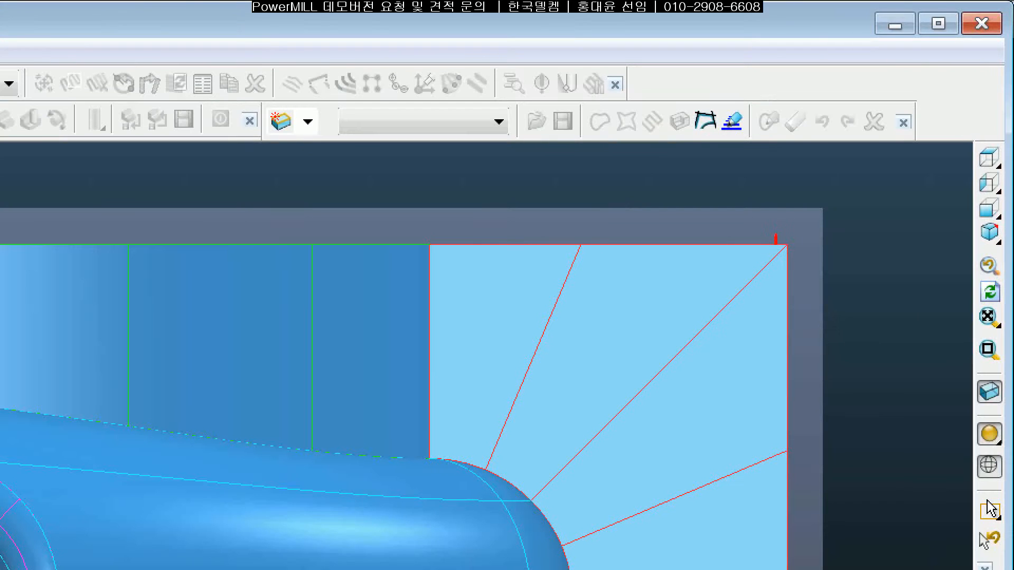
{"action": "left_click_drag", "start_coordinate": [883, 133], "coordinate": [885, 110]}
{"action": "mouse_move", "coordinate": [776, 204]}
{"action": "left_mouse_down"}
{"action": "mouse_move", "coordinate": [766, 223]}
{"action": "mouse_move", "coordinate": [789, 223]}
{"action": "mouse_move", "coordinate": [776, 244]}
{"action": "mouse_move", "coordinate": [787, 232]}
{"action": "left_mouse_up"}
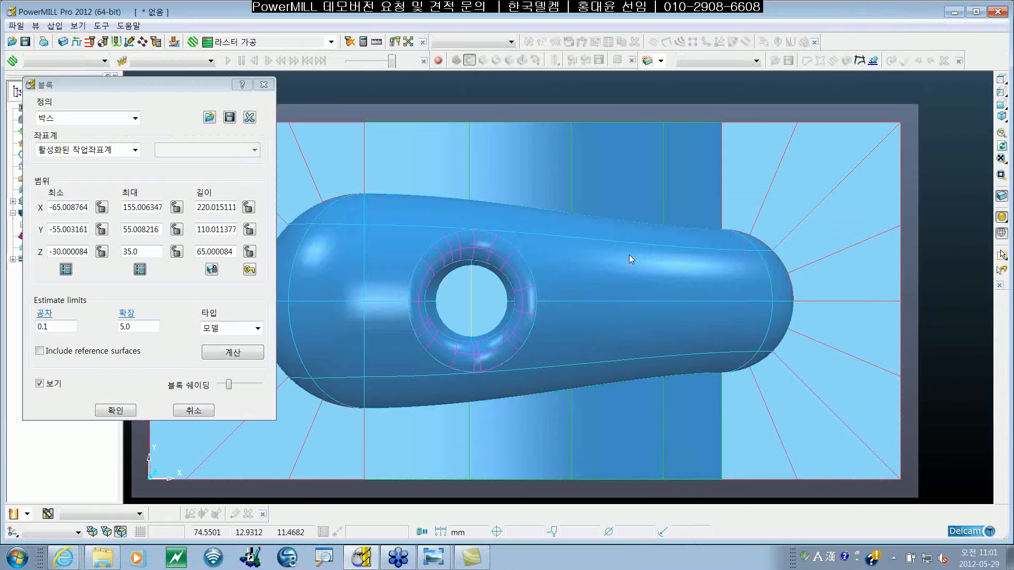
{"action": "middle_click_drag", "start_coordinate": [398, 407], "coordinate": [423, 425], "text": "shift"}
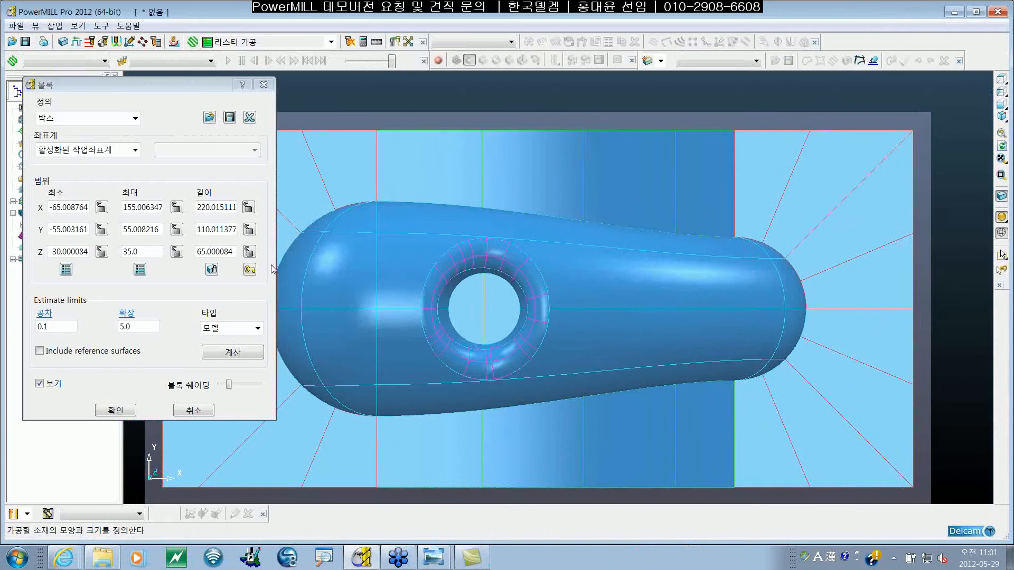
Recalculate the block with an expansion of 0, and set the expansion value back to 5.
{"action": "left_click_drag", "start_coordinate": [180, 92], "coordinate": [322, 92]}
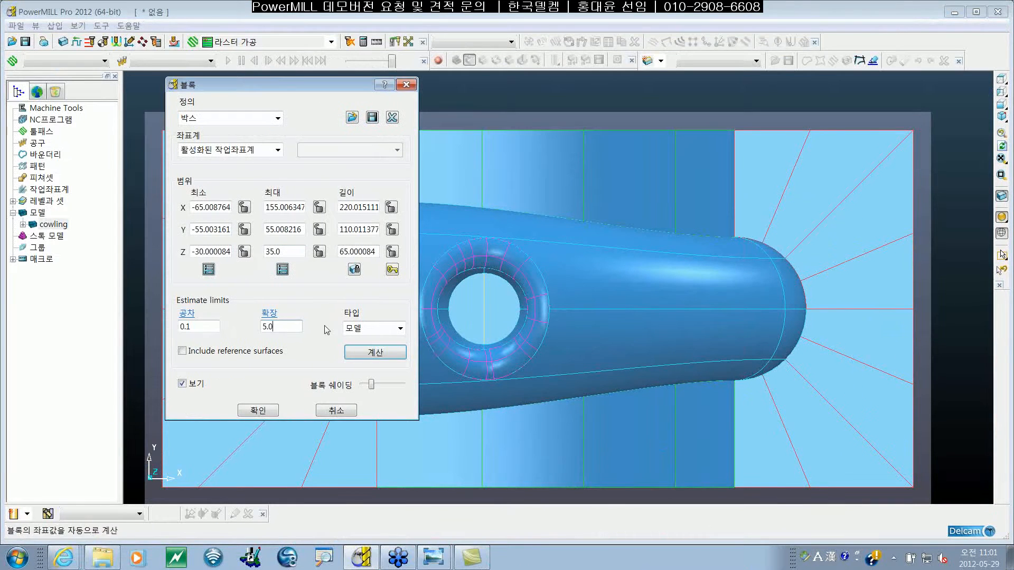
{"action": "middle_click_drag", "start_coordinate": [456, 341], "coordinate": [609, 277]}
{"action": "scroll", "coordinate": [617, 281], "scroll_direction": "up", "scroll_amount": 3}
{"action": "scroll", "coordinate": [618, 281], "scroll_direction": "down", "scroll_amount": 2}
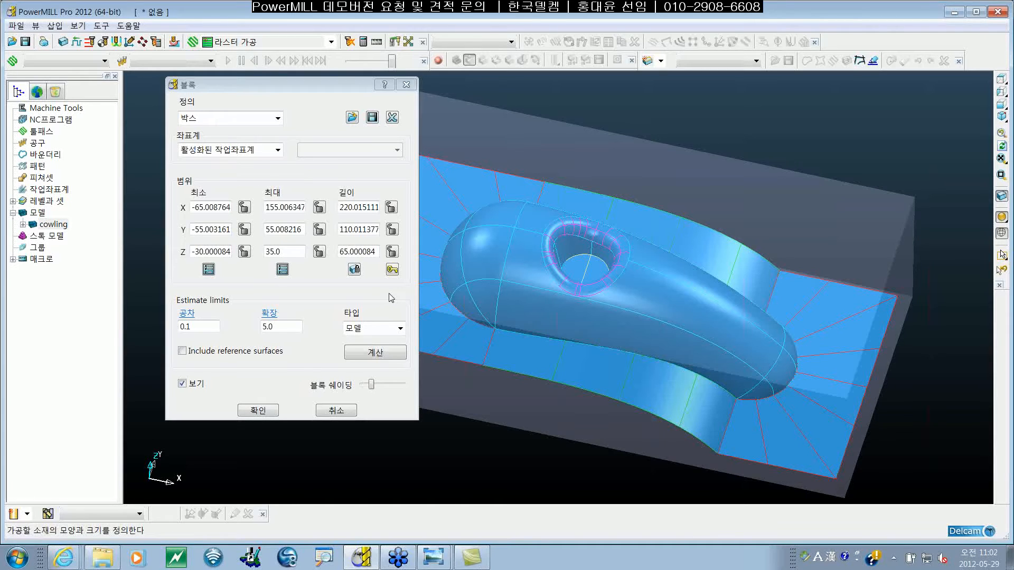
{"action": "double_click", "coordinate": [287, 326]}
{"action": "type", "text": "0"}
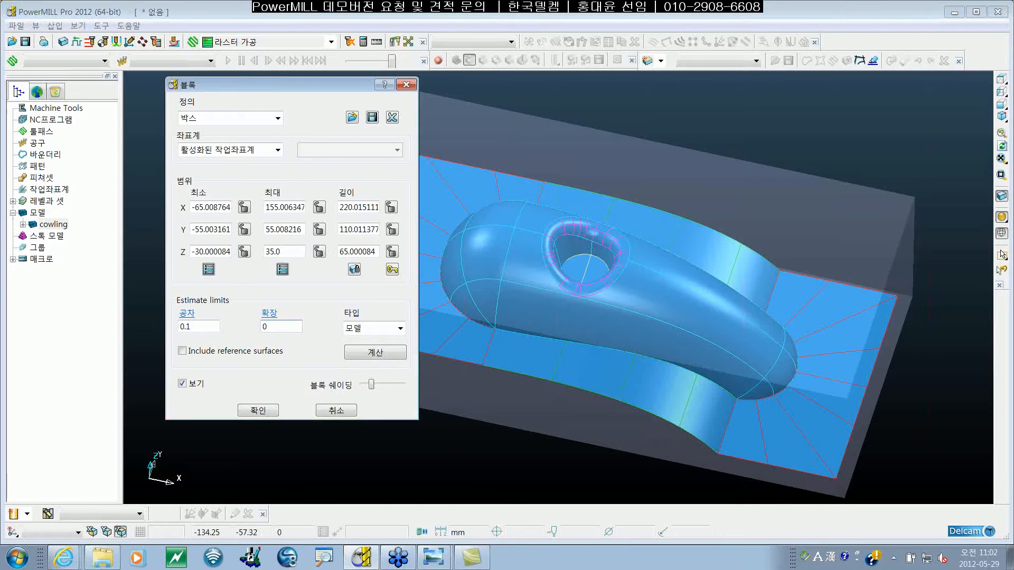
{"action": "left_click", "coordinate": [366, 352]}
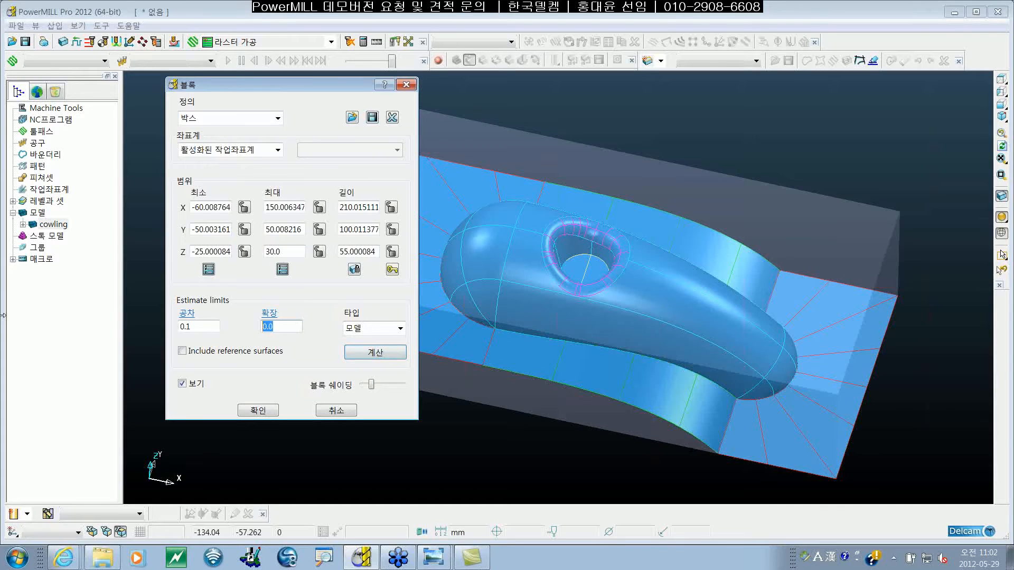
{"action": "double_click", "coordinate": [296, 330]}
{"action": "type", "text": "5"}
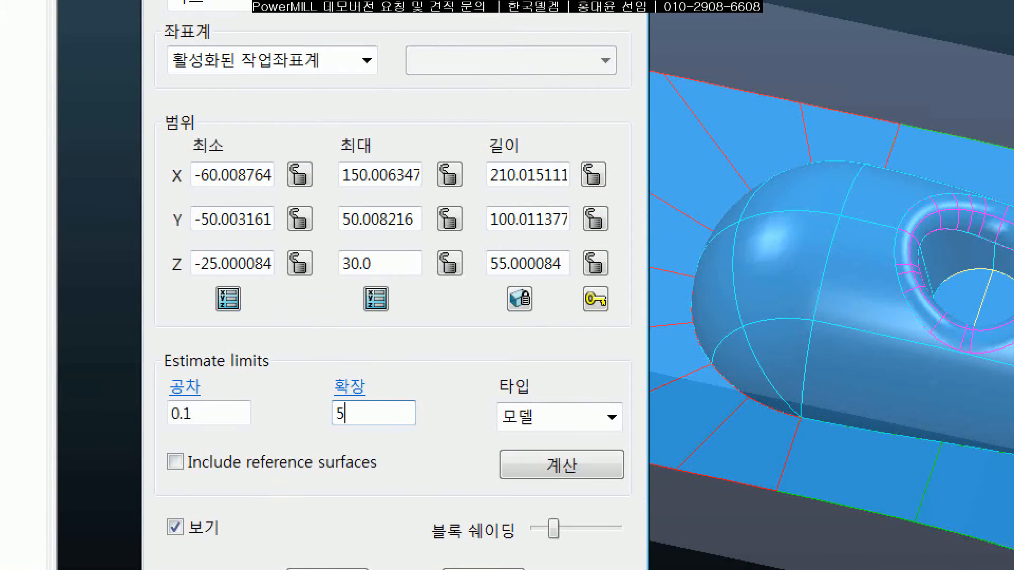
{"action": "mouse_move", "coordinate": [148, 91]}
{"action": "left_mouse_down"}
{"action": "mouse_move", "coordinate": [162, 323]}
{"action": "mouse_move", "coordinate": [658, 335]}
{"action": "mouse_move", "coordinate": [668, 197]}
{"action": "mouse_move", "coordinate": [503, 85]}
{"action": "mouse_move", "coordinate": [140, 83]}
{"action": "left_mouse_up"}
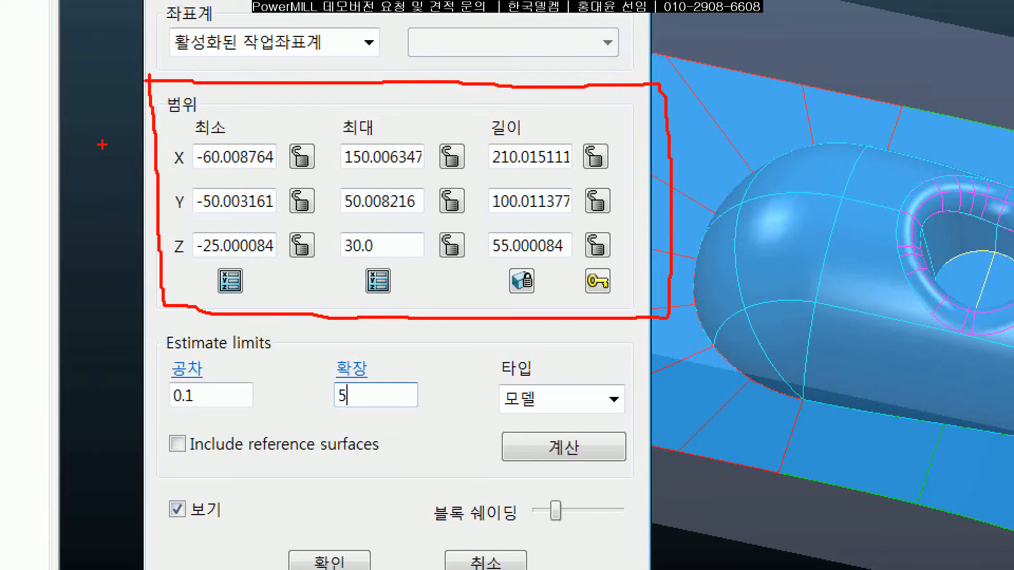
{"action": "left_click_drag", "start_coordinate": [169, 178], "coordinate": [285, 172]}
{"action": "left_click_drag", "start_coordinate": [167, 223], "coordinate": [291, 225]}
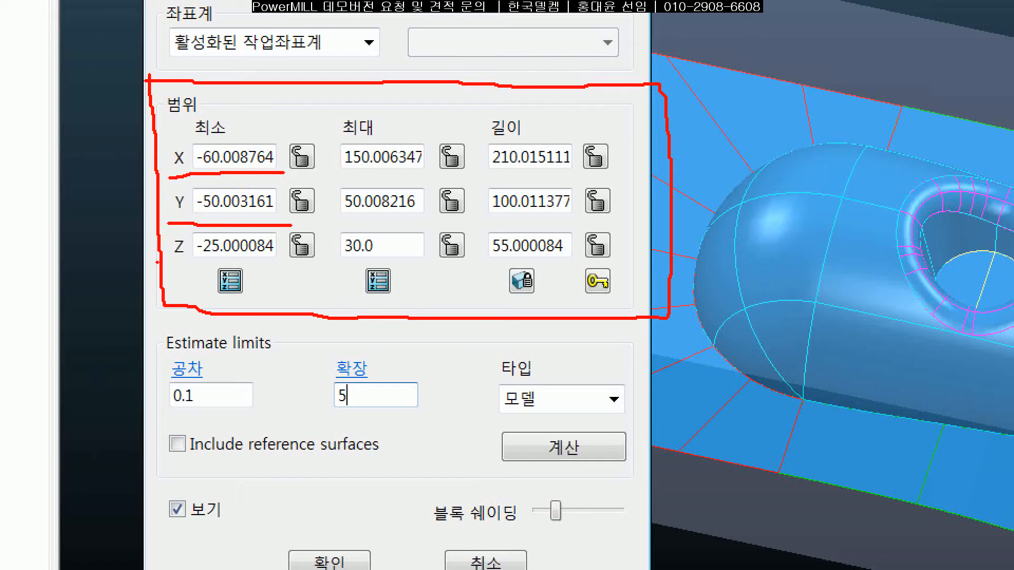
{"action": "left_click_drag", "start_coordinate": [158, 261], "coordinate": [272, 258]}
{"action": "left_click_drag", "start_coordinate": [344, 175], "coordinate": [427, 175]}
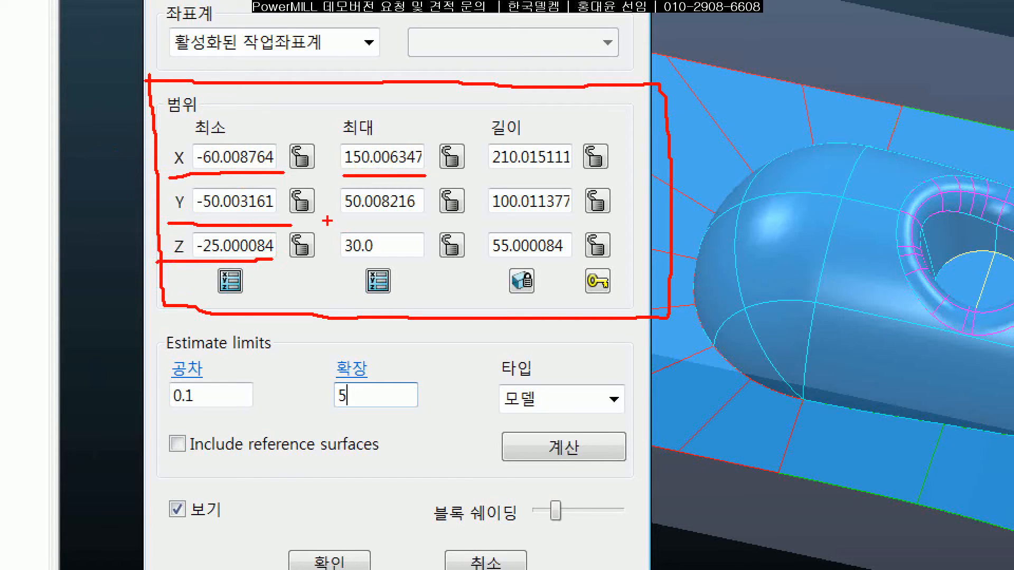
{"action": "left_click_drag", "start_coordinate": [327, 221], "coordinate": [439, 220]}
{"action": "left_click_drag", "start_coordinate": [336, 260], "coordinate": [423, 259]}
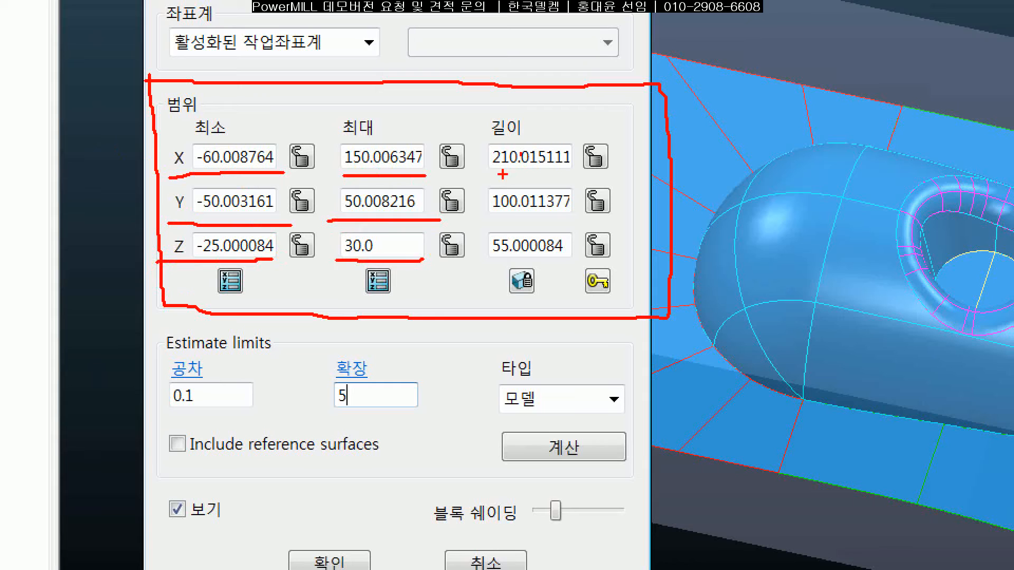
{"action": "left_click_drag", "start_coordinate": [484, 177], "coordinate": [574, 177]}
{"action": "left_click_drag", "start_coordinate": [483, 221], "coordinate": [589, 223]}
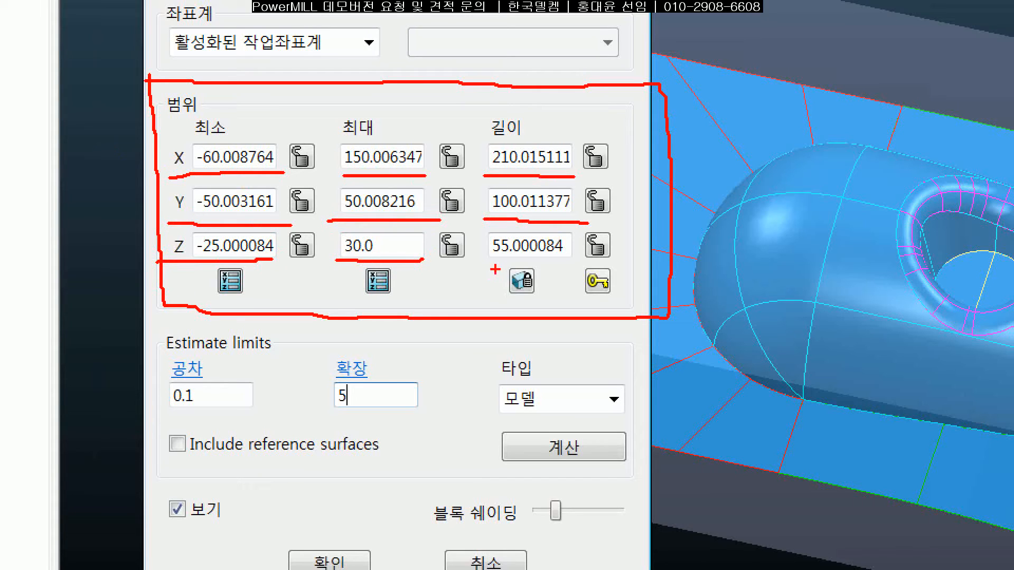
{"action": "left_click_drag", "start_coordinate": [480, 264], "coordinate": [582, 264]}
{"action": "mouse_move", "coordinate": [325, 168]}
{"action": "left_mouse_down"}
{"action": "mouse_move", "coordinate": [314, 176]}
{"action": "mouse_move", "coordinate": [319, 130]}
{"action": "mouse_move", "coordinate": [318, 174]}
{"action": "left_mouse_up"}
{"action": "mouse_move", "coordinate": [317, 208]}
{"action": "left_mouse_down"}
{"action": "mouse_move", "coordinate": [296, 218]}
{"action": "mouse_move", "coordinate": [329, 194]}
{"action": "mouse_move", "coordinate": [317, 214]}
{"action": "left_mouse_up"}
{"action": "mouse_move", "coordinate": [323, 266]}
{"action": "left_mouse_down"}
{"action": "mouse_move", "coordinate": [289, 263]}
{"action": "mouse_move", "coordinate": [328, 244]}
{"action": "mouse_move", "coordinate": [319, 264]}
{"action": "left_mouse_up"}
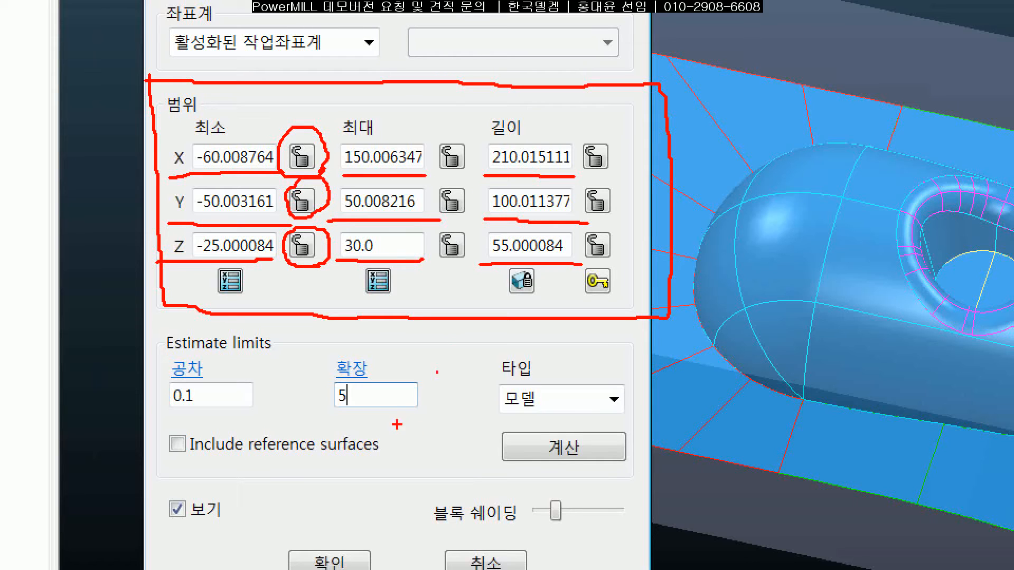
{"action": "mouse_move", "coordinate": [395, 422]}
{"action": "left_mouse_down"}
{"action": "mouse_move", "coordinate": [334, 421]}
{"action": "mouse_move", "coordinate": [386, 347]}
{"action": "mouse_move", "coordinate": [359, 432]}
{"action": "left_mouse_up"}
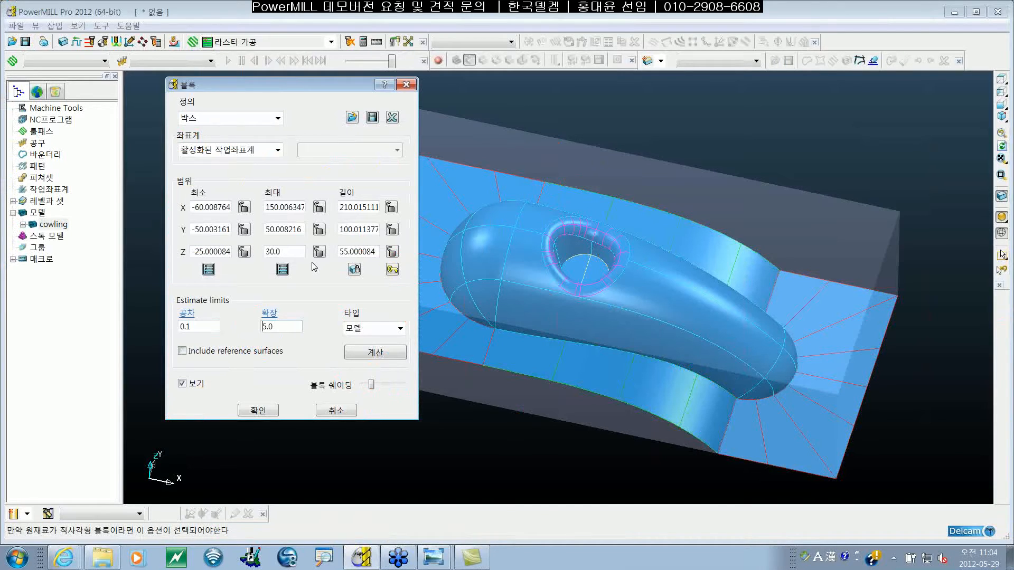
Lock the block's X and Y minimum, maximum and length limits, leave Z unlocked, and recalculate the block.
{"action": "left_click", "coordinate": [245, 230]}
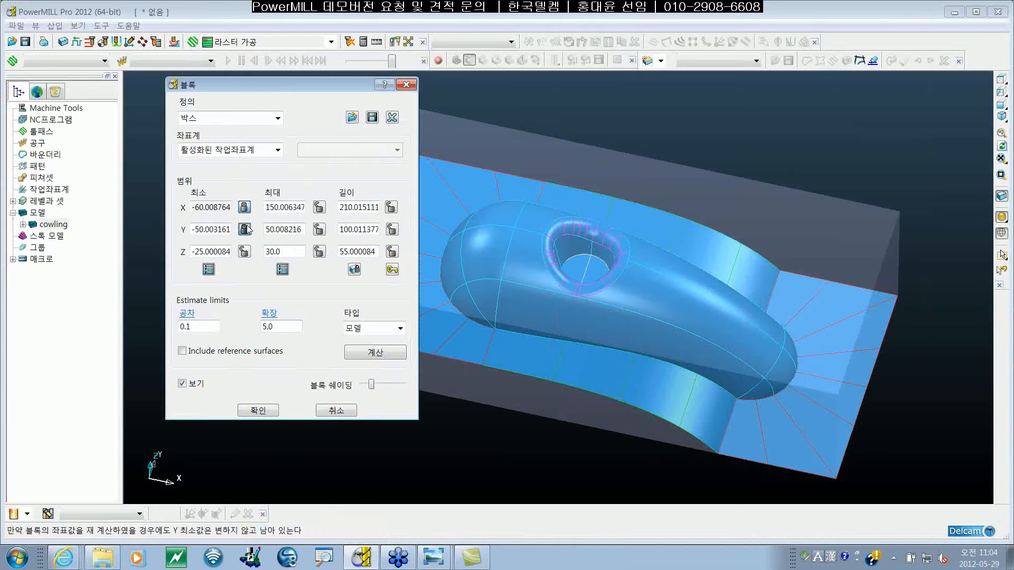
{"action": "left_click", "coordinate": [390, 209]}
{"action": "left_click", "coordinate": [395, 228]}
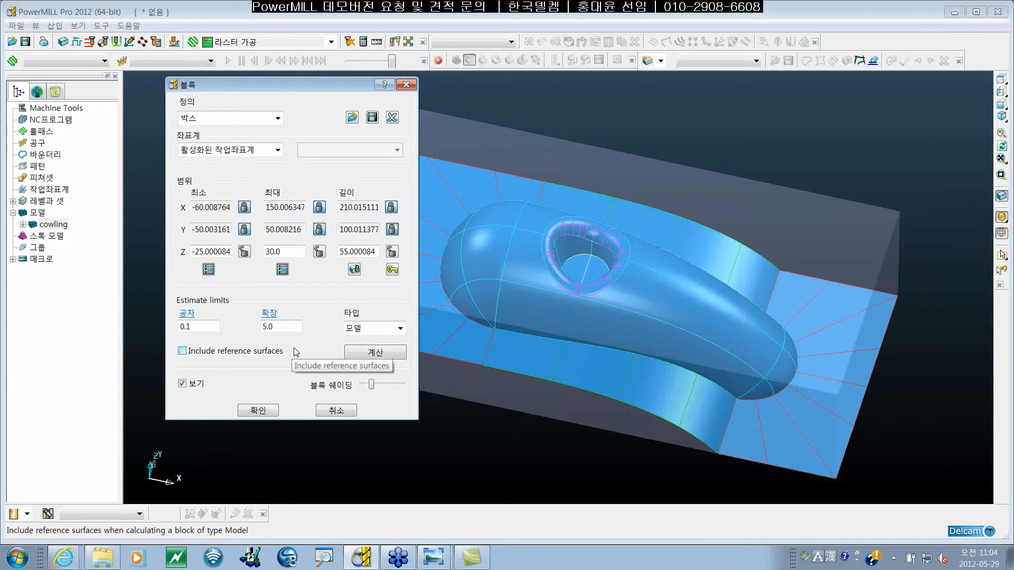
{"action": "left_click", "coordinate": [360, 359]}
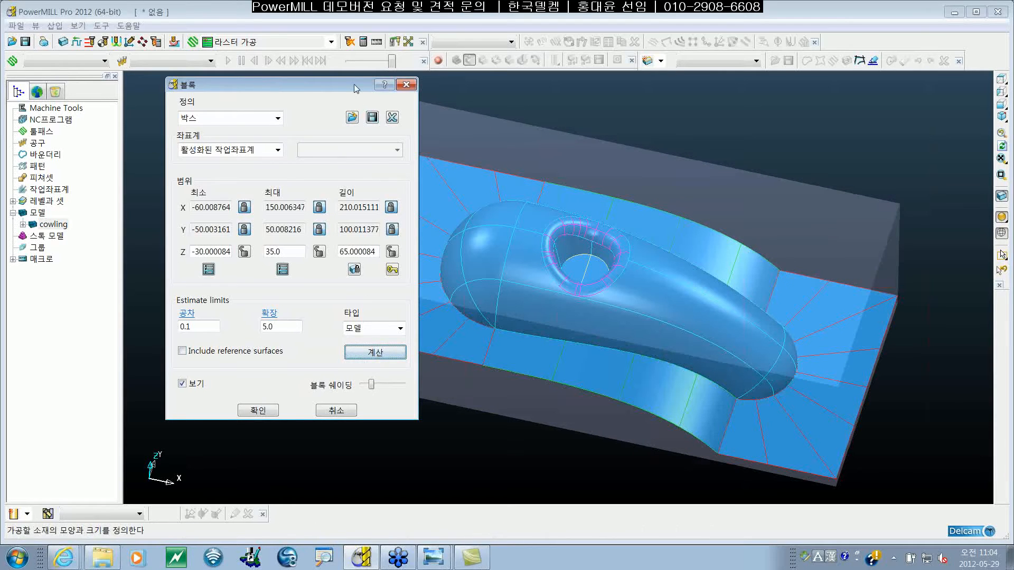
Examine the recalculated block's margins around the cowling model in the side view along Y, the end view along X and a 3D view.
{"action": "left_click_drag", "start_coordinate": [356, 89], "coordinate": [262, 81]}
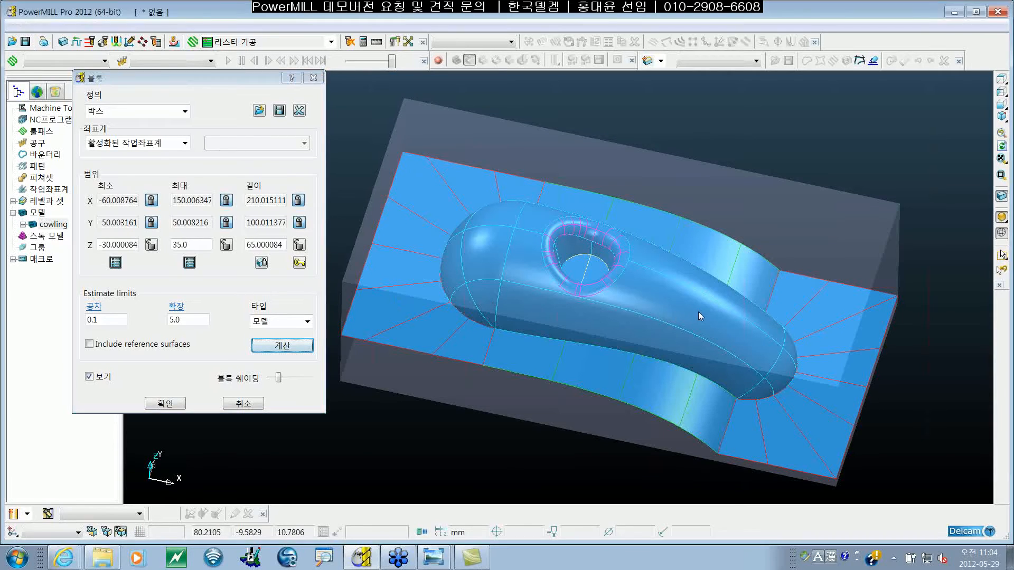
{"action": "key", "text": "ctrl+1"}
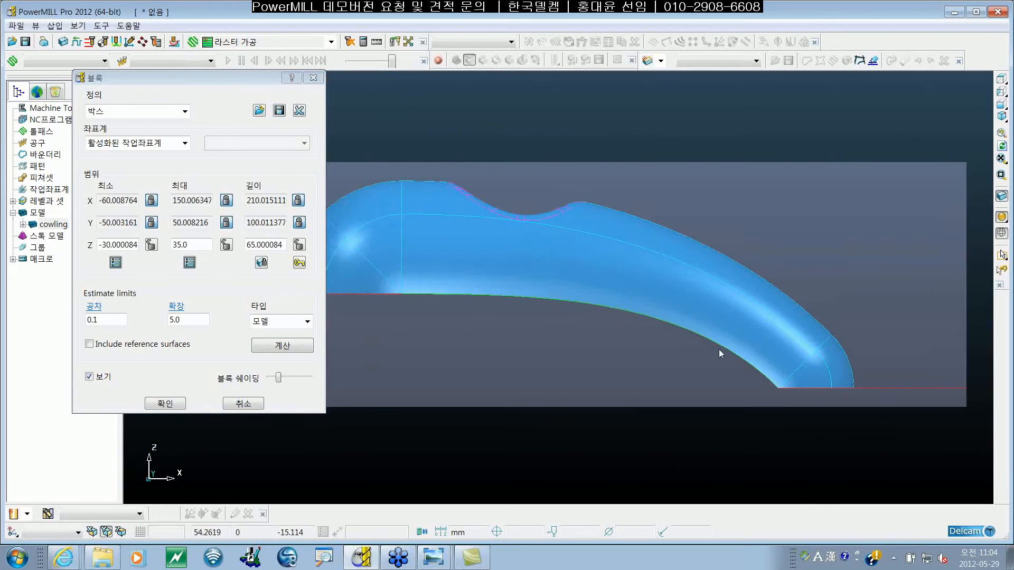
{"action": "middle_click_drag", "start_coordinate": [598, 350], "coordinate": [659, 312], "text": "shift"}
{"action": "scroll", "coordinate": [773, 346], "scroll_direction": "down", "scroll_amount": 2}
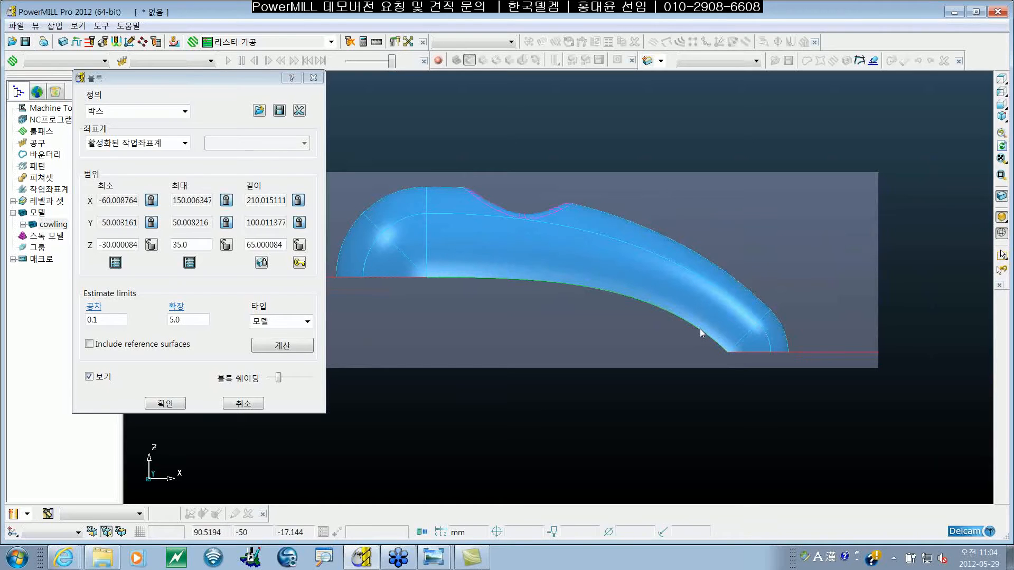
{"action": "scroll", "coordinate": [610, 327], "scroll_direction": "up", "scroll_amount": 2}
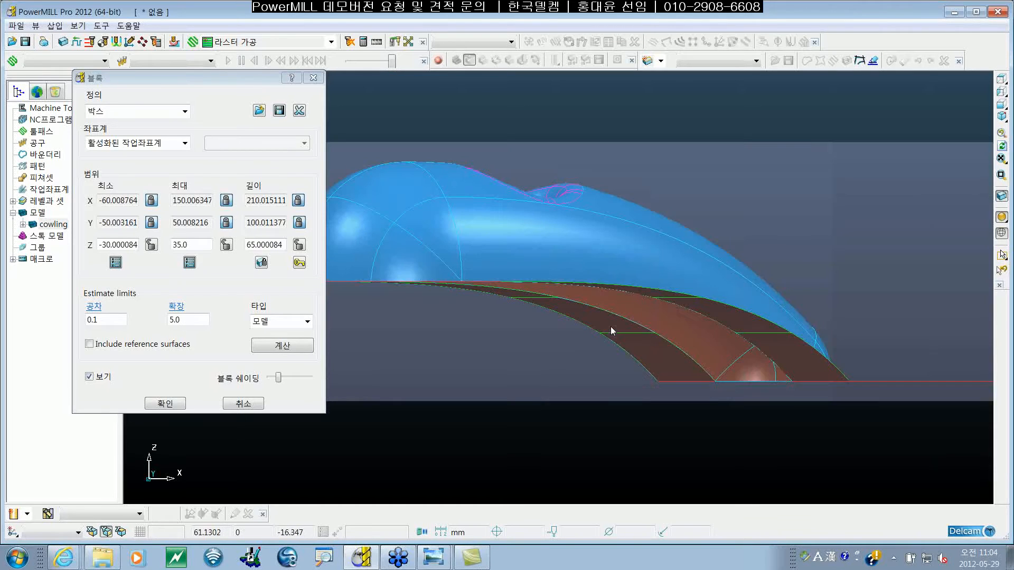
{"action": "key", "text": "ctrl+4"}
{"action": "scroll", "coordinate": [612, 331], "scroll_direction": "down", "scroll_amount": 4}
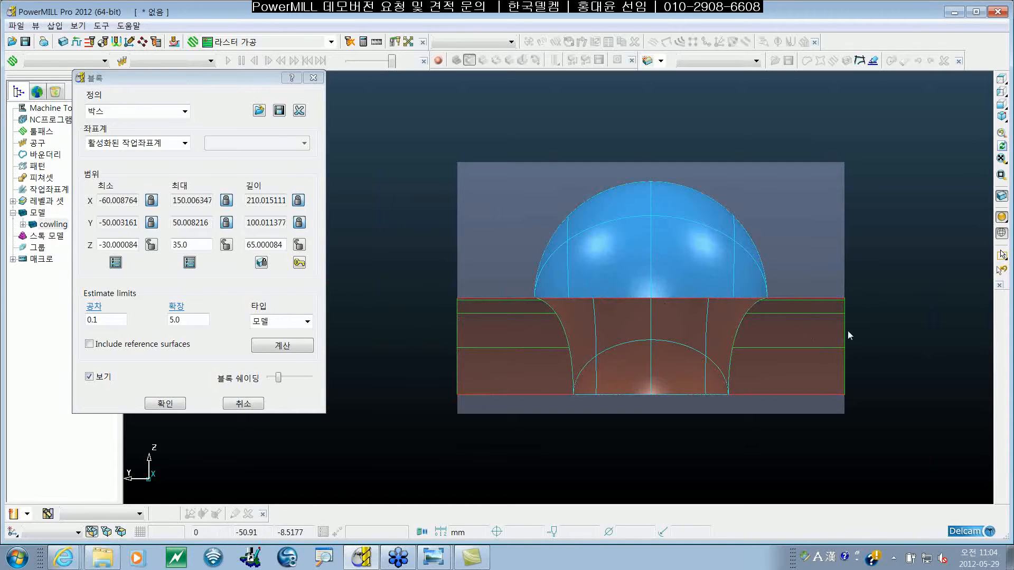
{"action": "middle_click_drag", "start_coordinate": [835, 341], "coordinate": [858, 343]}
{"action": "key", "text": "ctrl+2"}
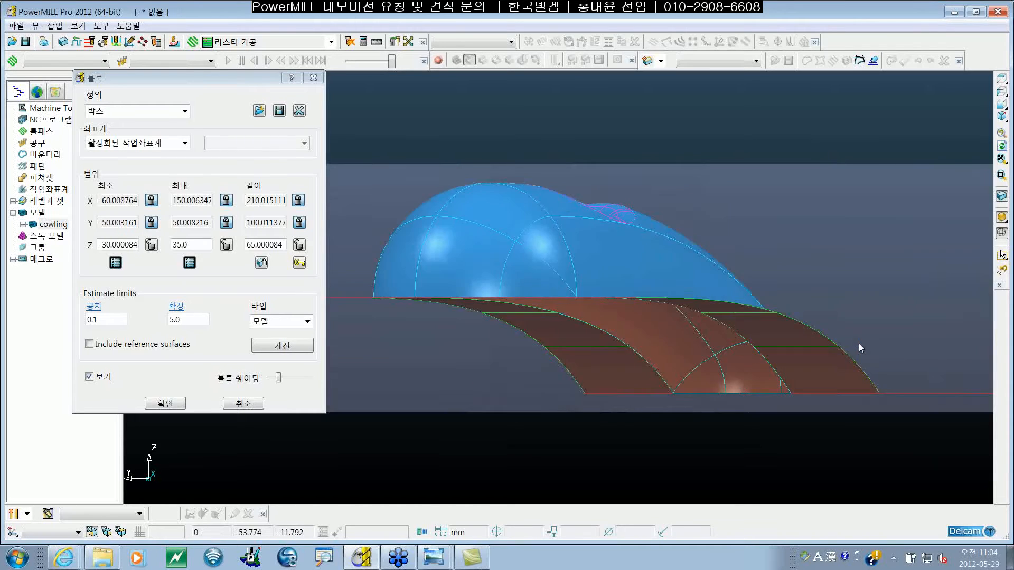
{"action": "middle_click_drag", "start_coordinate": [688, 315], "coordinate": [651, 318], "text": "shift"}
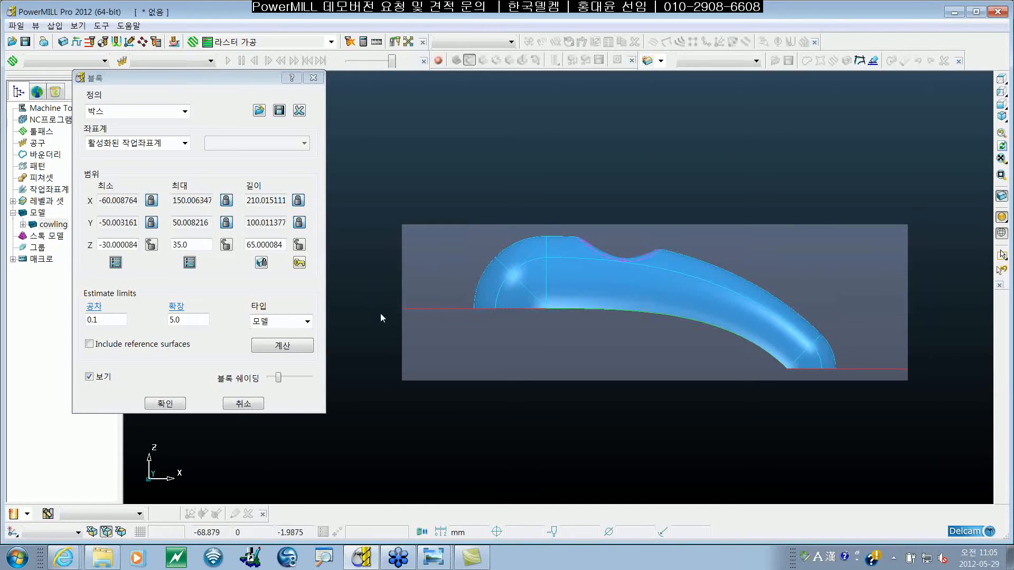
{"action": "middle_click_drag", "start_coordinate": [866, 295], "coordinate": [642, 291]}
{"action": "middle_click_drag", "start_coordinate": [422, 262], "coordinate": [530, 275]}
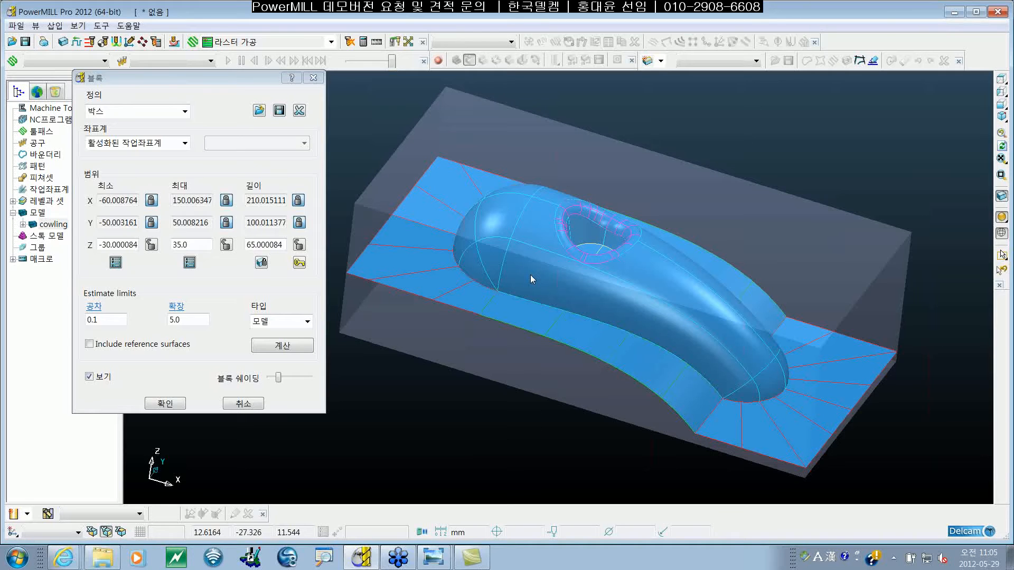
{"action": "middle_click_drag", "start_coordinate": [530, 275], "coordinate": [538, 290]}
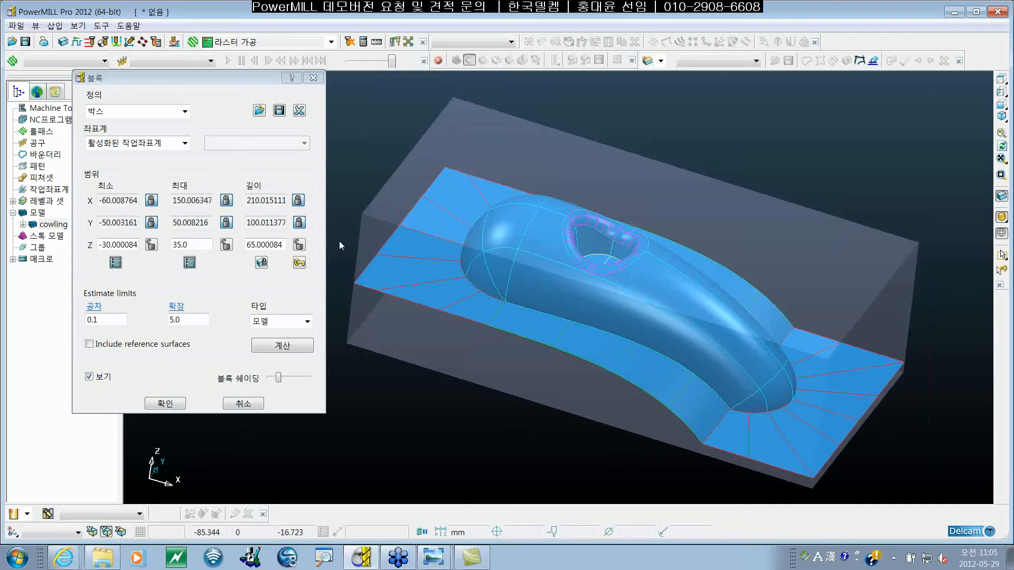
Unlock the block's minimum, maximum and length limits for X and Y.
{"action": "middle_click_drag", "start_coordinate": [340, 245], "coordinate": [337, 237], "text": "shift"}
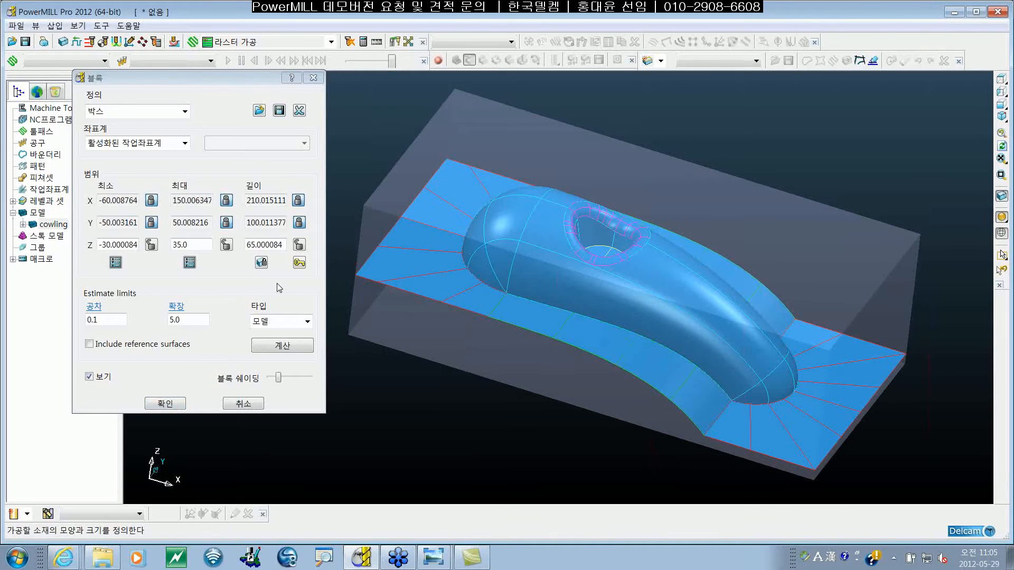
{"action": "left_click", "coordinate": [152, 201]}
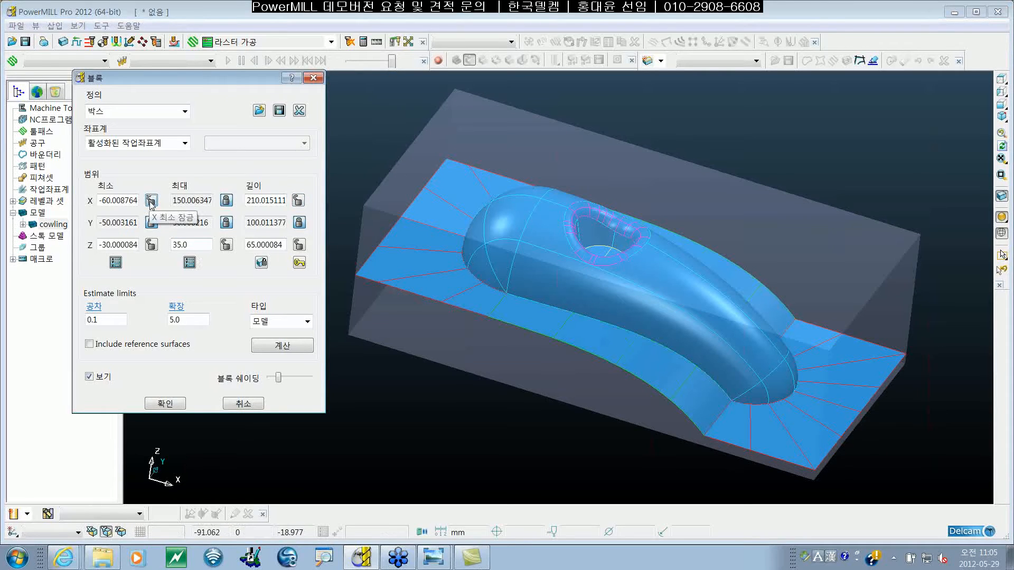
{"action": "left_click", "coordinate": [152, 202]}
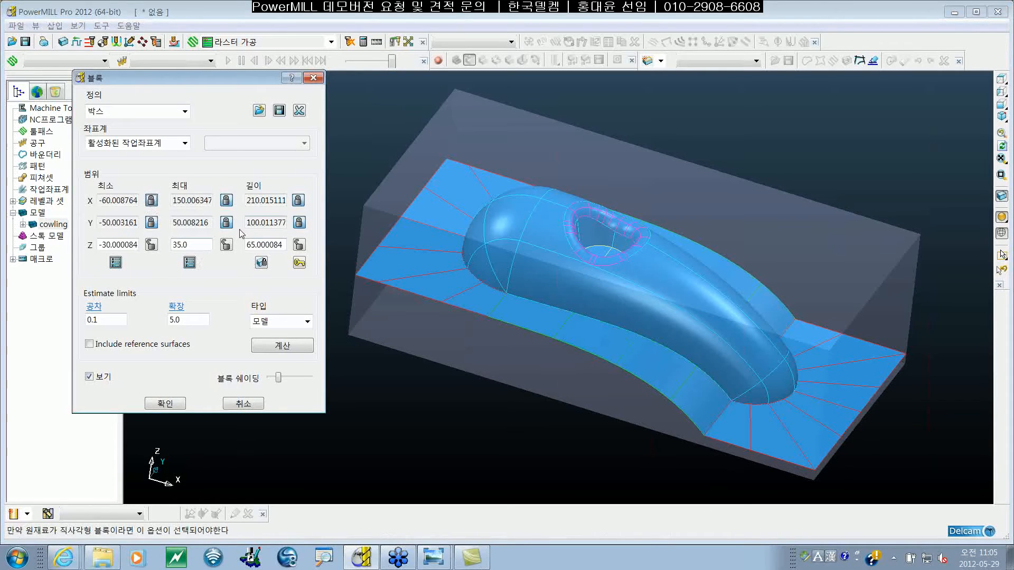
{"action": "left_click", "coordinate": [152, 202]}
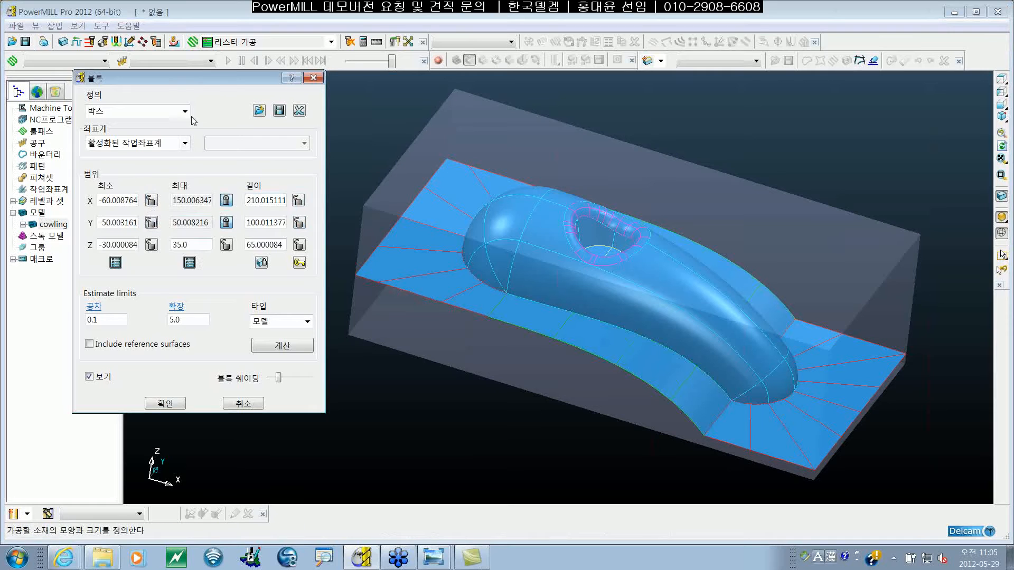
{"action": "left_click_drag", "start_coordinate": [207, 85], "coordinate": [341, 107]}
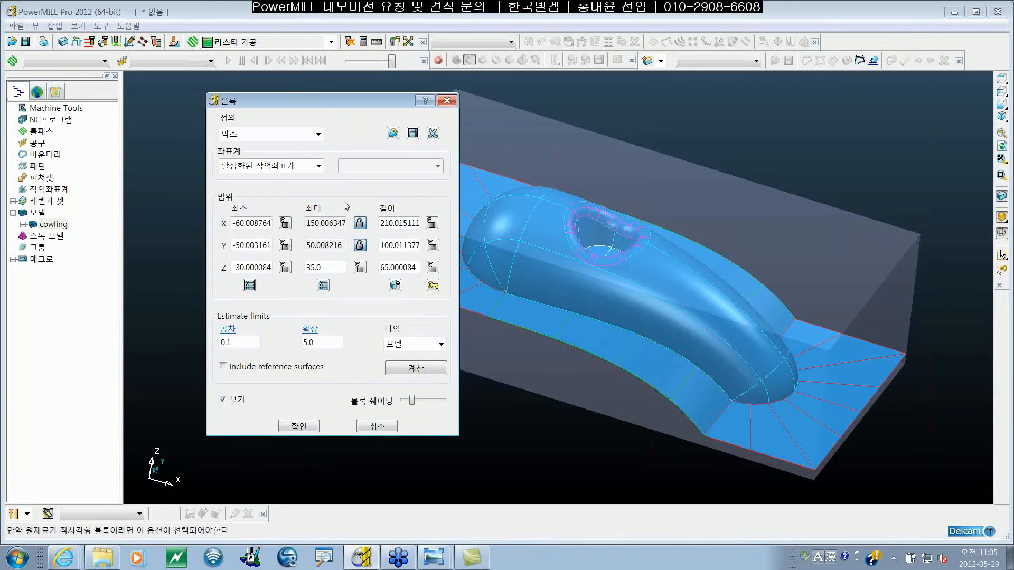
{"action": "left_click", "coordinate": [359, 223]}
{"action": "left_click", "coordinate": [359, 245]}
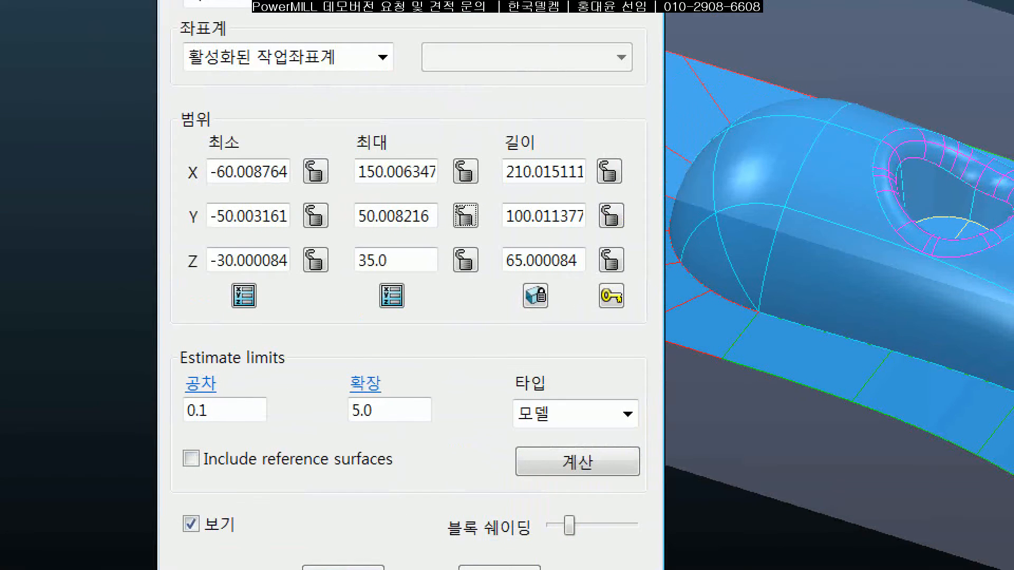
{"action": "left_click_drag", "start_coordinate": [510, 239], "coordinate": [561, 240]}
{"action": "mouse_move", "coordinate": [558, 319]}
{"action": "left_mouse_down"}
{"action": "mouse_move", "coordinate": [653, 292]}
{"action": "mouse_move", "coordinate": [513, 265]}
{"action": "mouse_move", "coordinate": [508, 319]}
{"action": "left_mouse_up"}
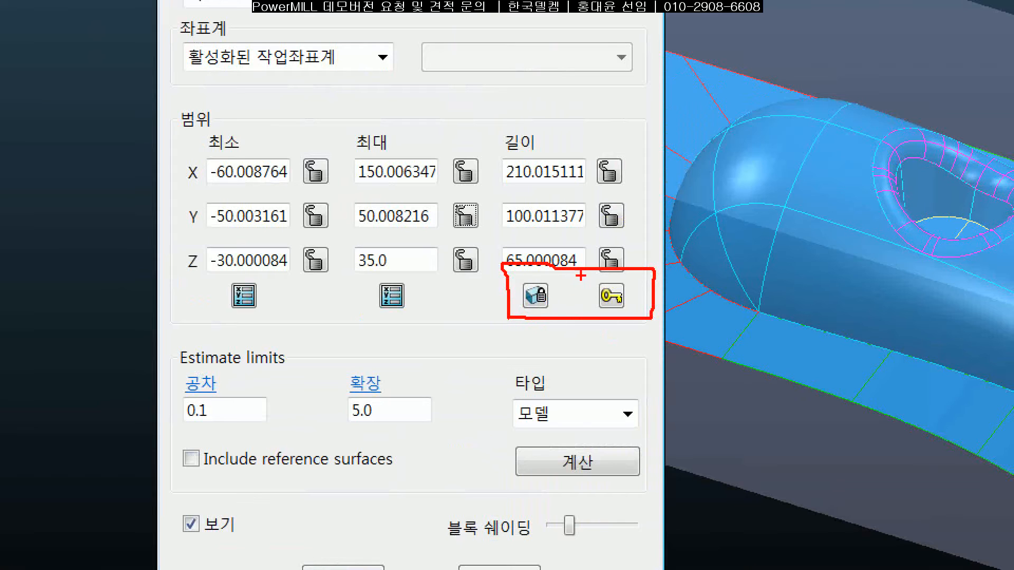
{"action": "left_click_drag", "start_coordinate": [580, 268], "coordinate": [579, 328]}
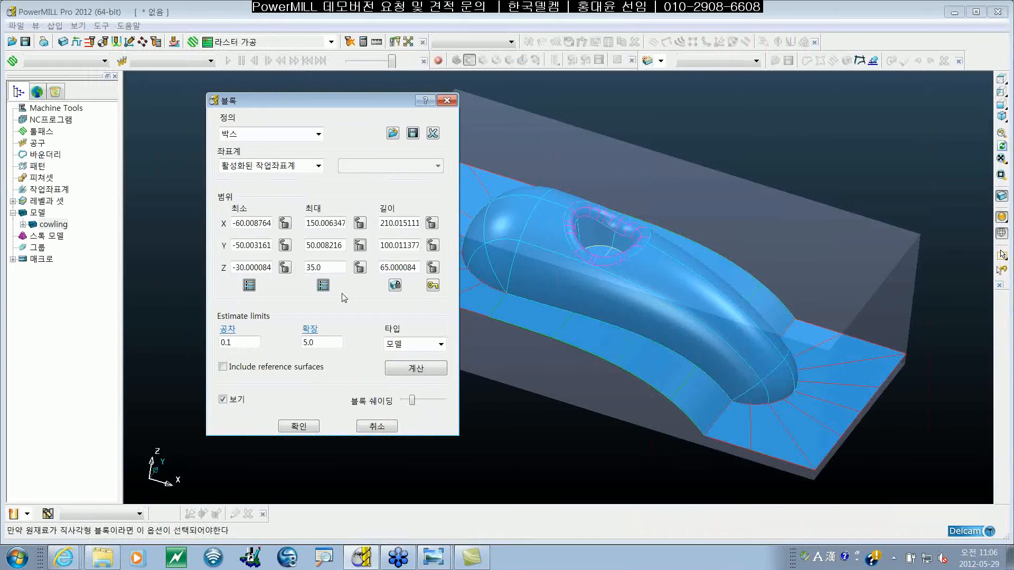
Lock all of the block's limits at once and unlock them all together again.
{"action": "left_click", "coordinate": [433, 285]}
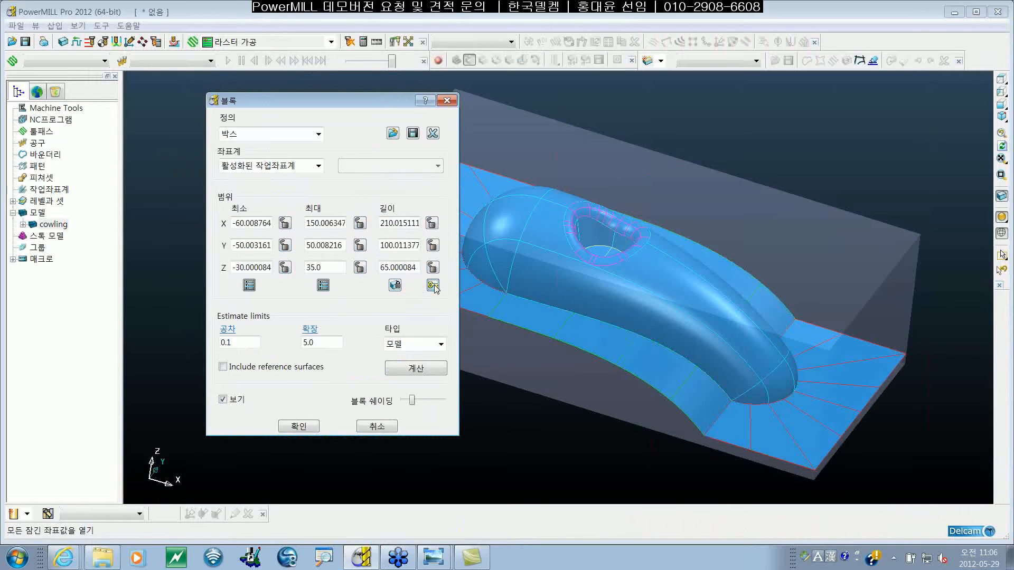
{"action": "left_click", "coordinate": [395, 285]}
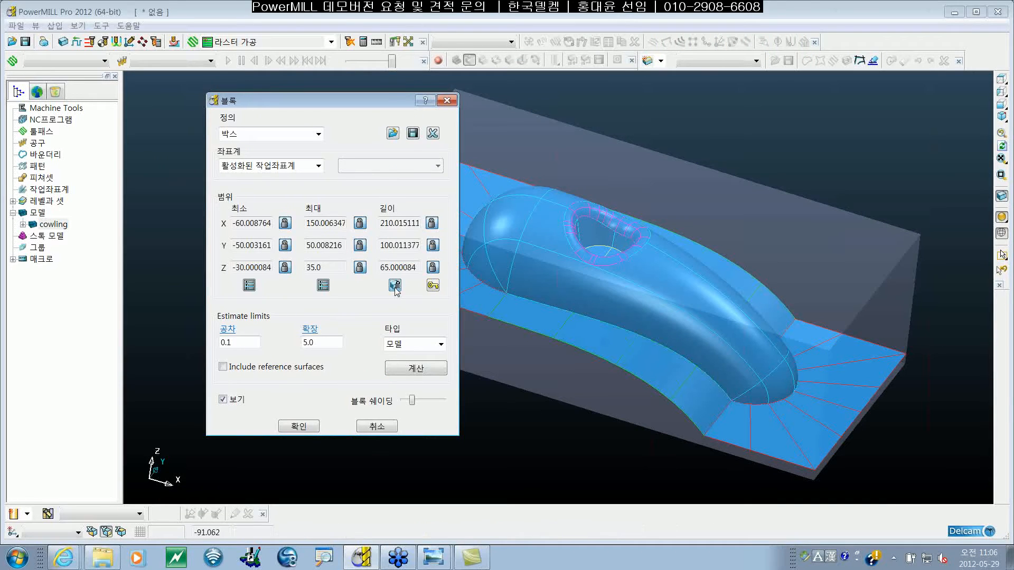
{"action": "left_click", "coordinate": [432, 286]}
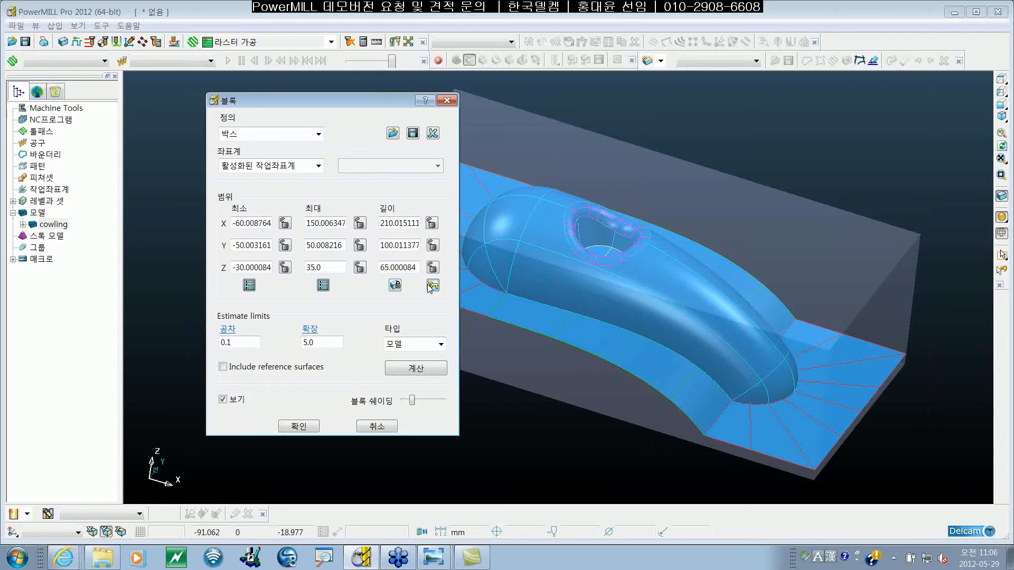
{"action": "left_click", "coordinate": [576, 313]}
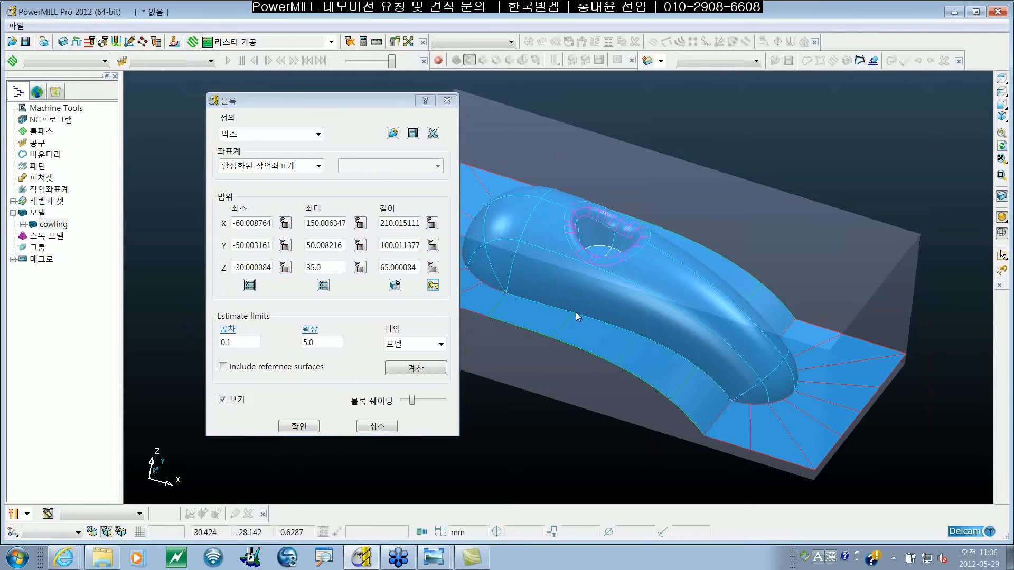
{"action": "middle_click_drag", "start_coordinate": [575, 312], "coordinate": [582, 312], "text": "shift"}
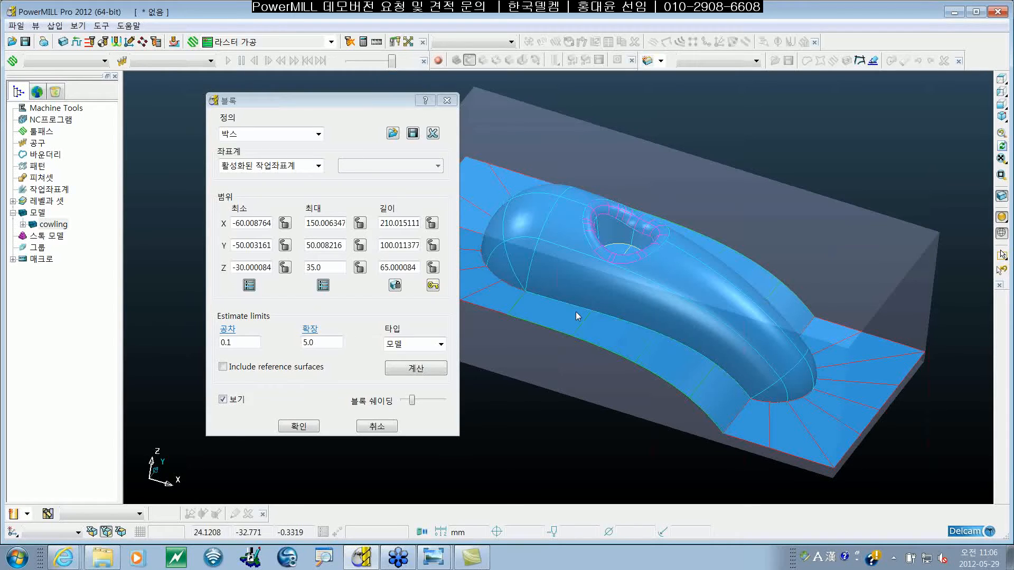
{"action": "left_click", "coordinate": [394, 288]}
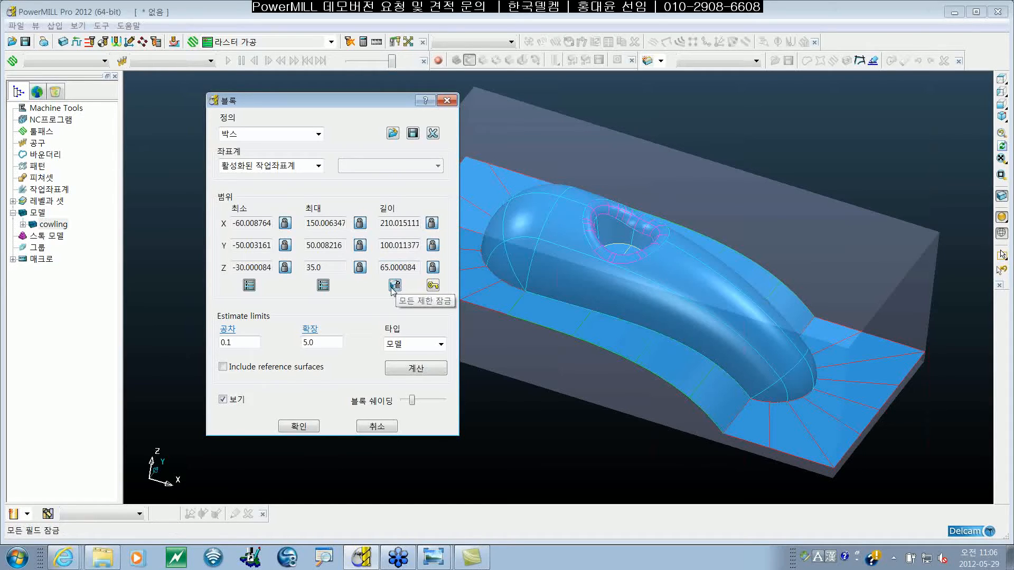
{"action": "left_click", "coordinate": [434, 286]}
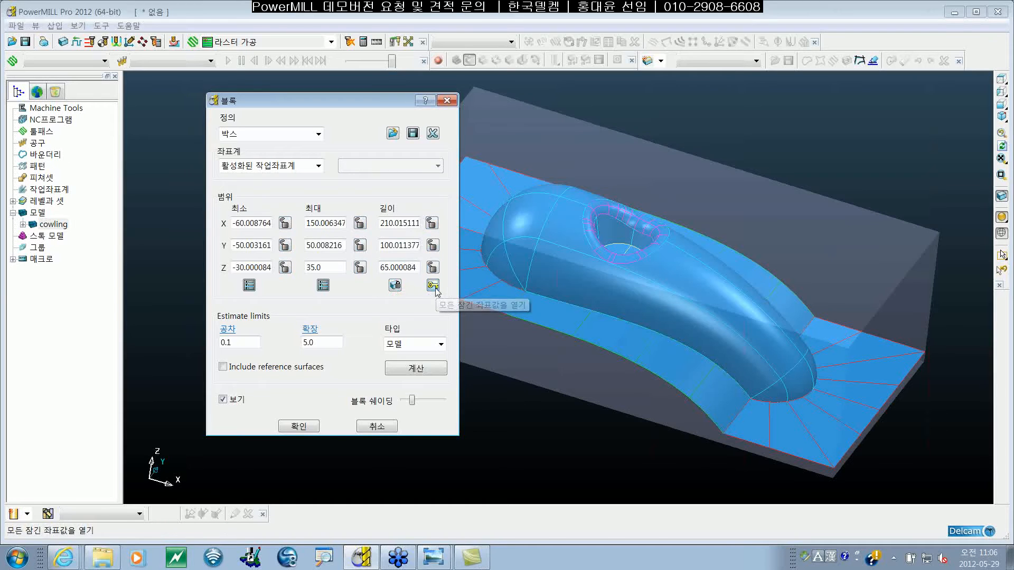
Accept the block definition around the cowling model.
{"action": "left_click", "coordinate": [299, 426]}
{"action": "middle_click_drag", "start_coordinate": [604, 287], "coordinate": [529, 315], "text": "shift"}
{"action": "scroll", "coordinate": [499, 283], "scroll_direction": "up", "scroll_amount": 3}
{"action": "scroll", "coordinate": [499, 283], "scroll_direction": "down", "scroll_amount": 2}
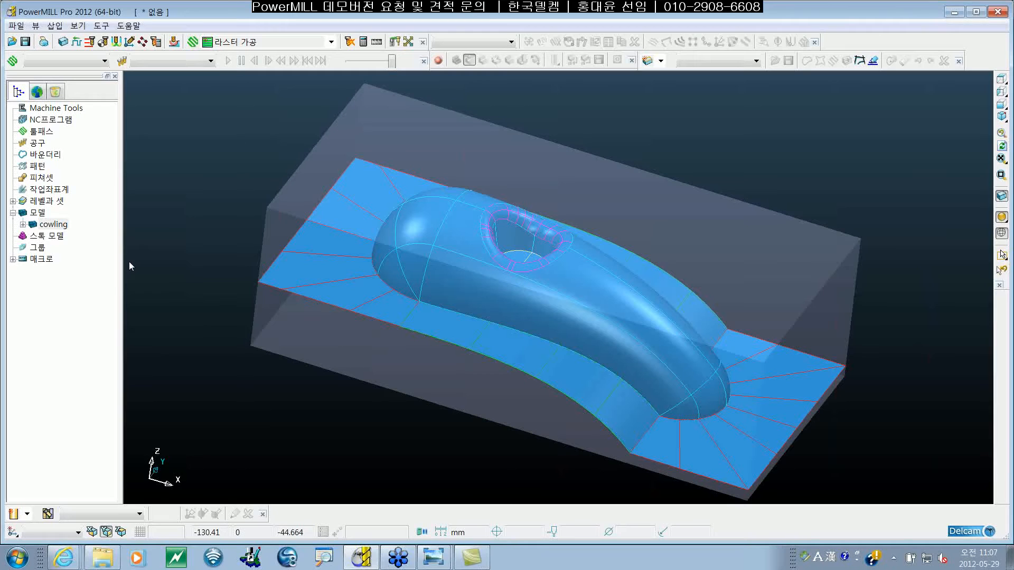
{"action": "left_click", "coordinate": [65, 191]}
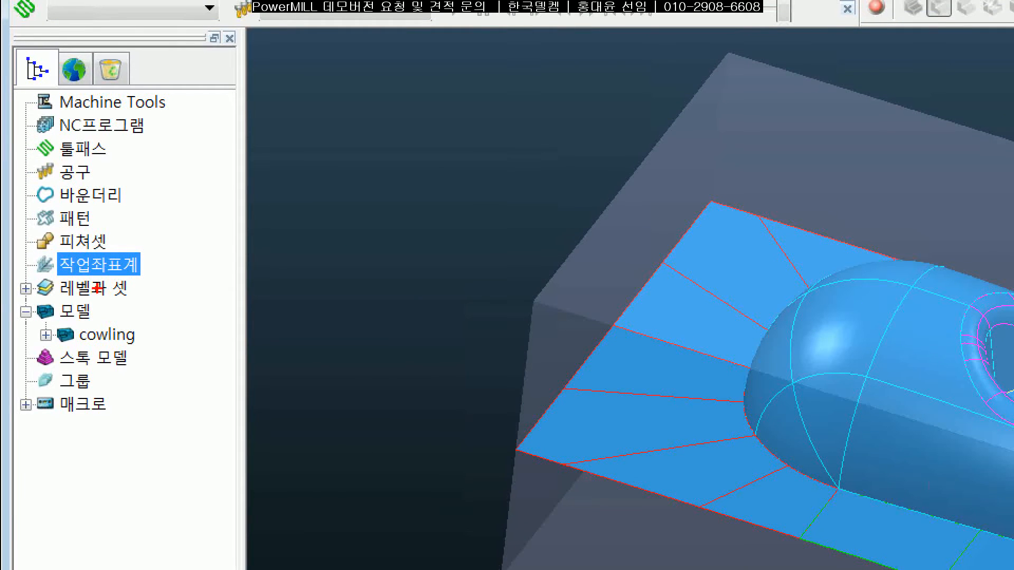
{"action": "left_click_drag", "start_coordinate": [22, 284], "coordinate": [158, 281]}
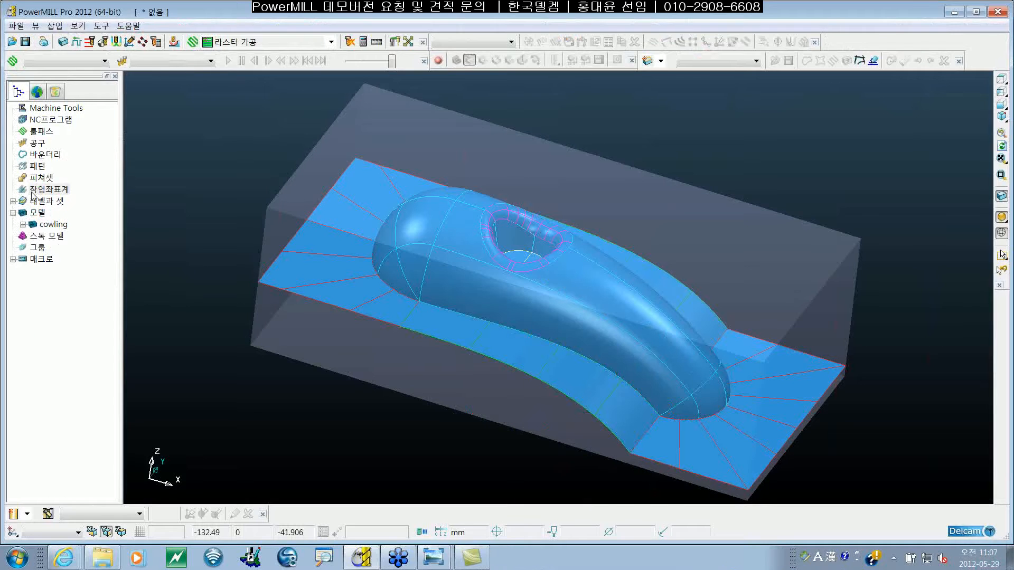
{"action": "right_click", "coordinate": [64, 274]}
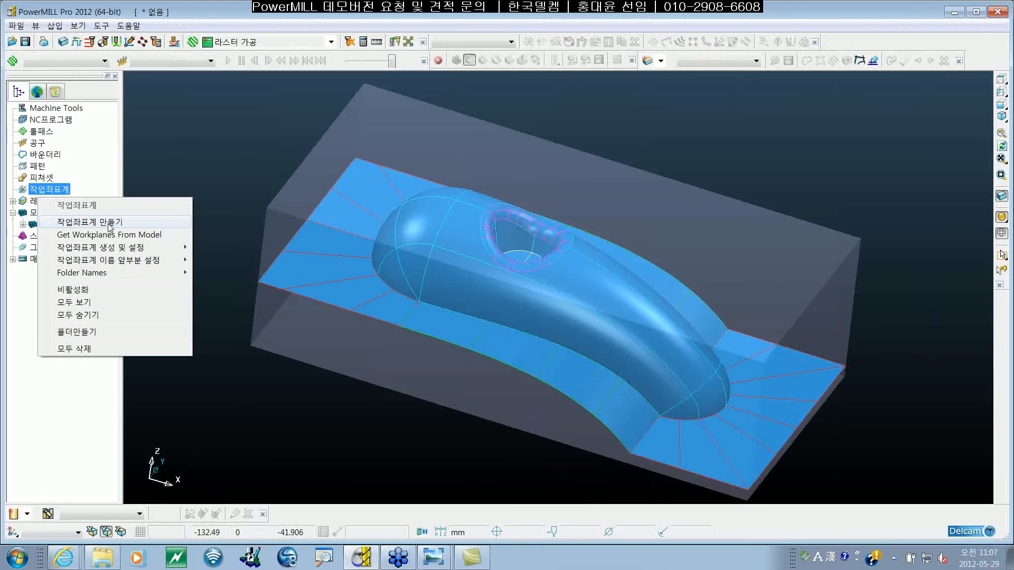
{"action": "mouse_move", "coordinate": [112, 252]}
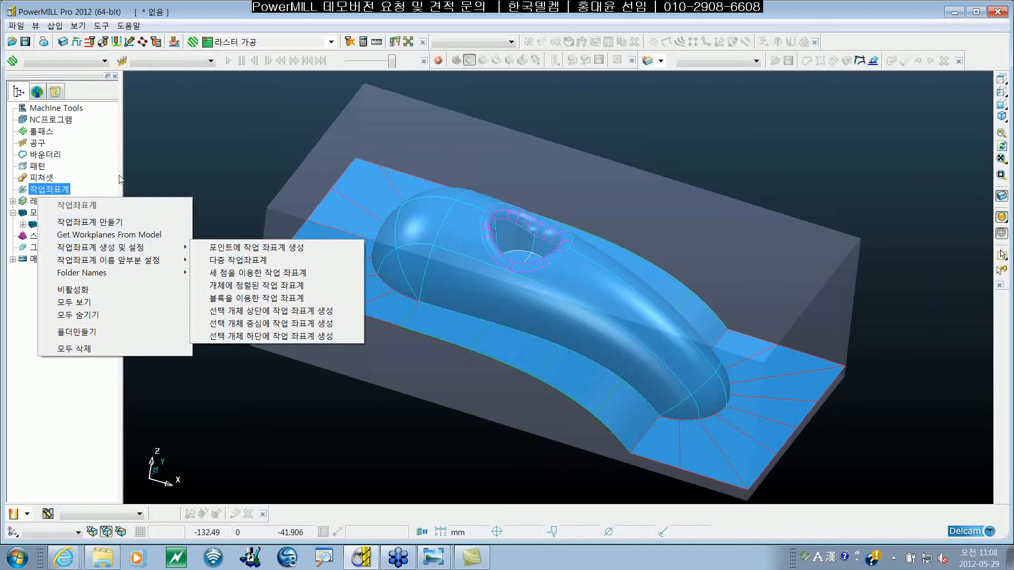
{"action": "left_click", "coordinate": [192, 188]}
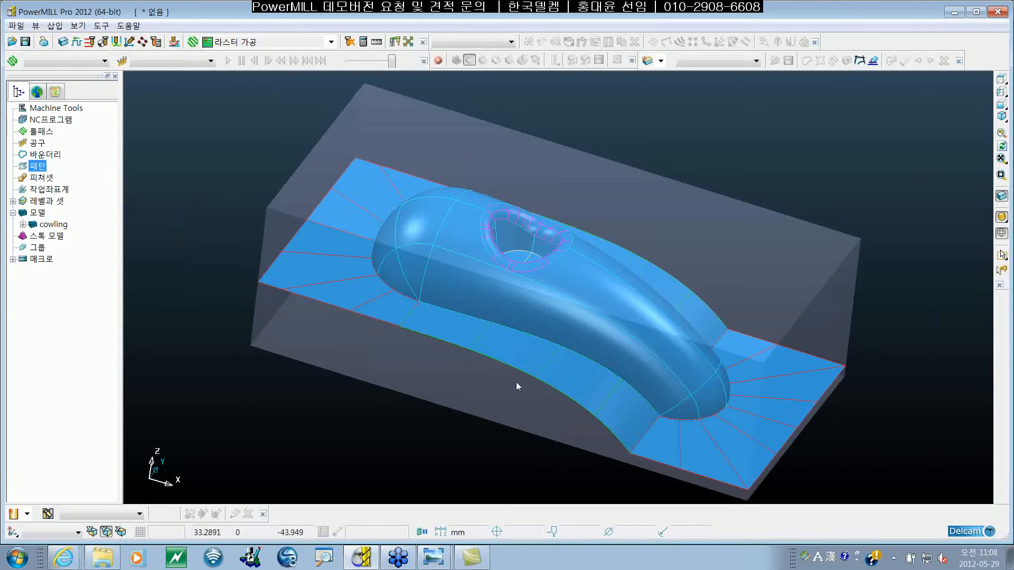
Examine the cowling model and its block in the side view along Y, the end view along X and a 3D view.
{"action": "middle_click_drag", "start_coordinate": [491, 410], "coordinate": [624, 318]}
{"action": "key", "text": "ctrl+2"}
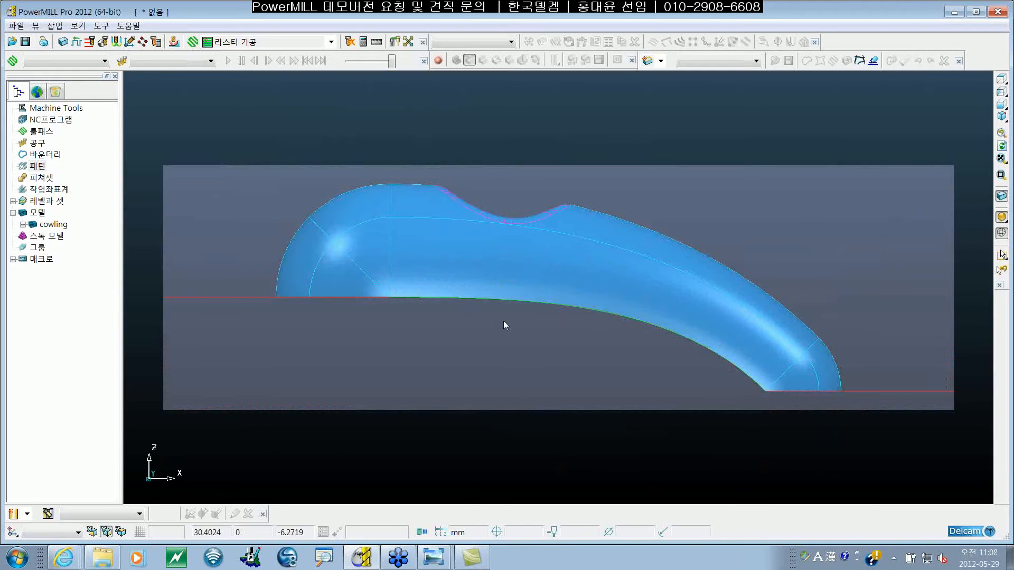
{"action": "scroll", "coordinate": [522, 326], "scroll_direction": "down", "scroll_amount": 1}
{"action": "scroll", "coordinate": [522, 320], "scroll_direction": "down", "scroll_amount": 1}
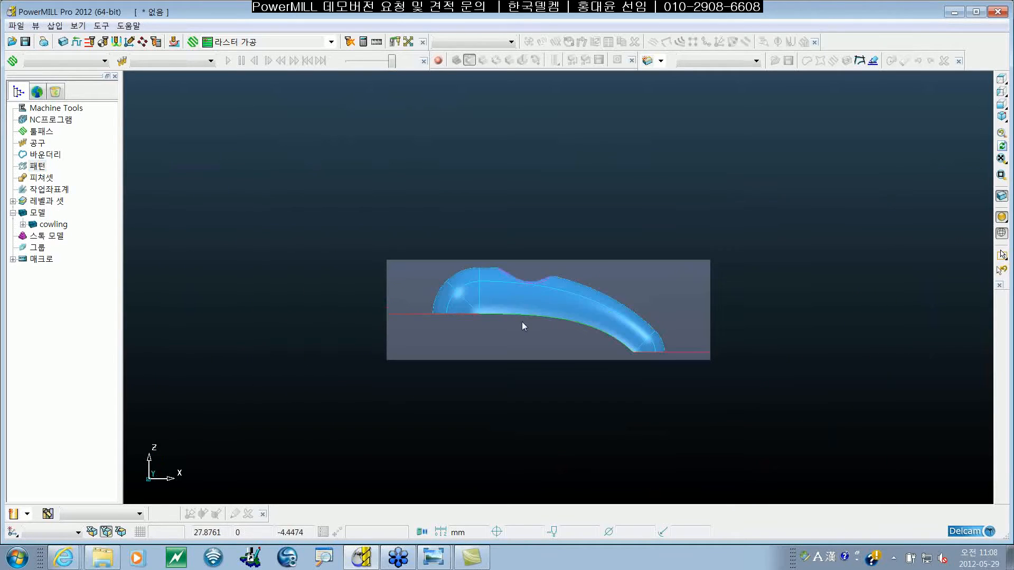
{"action": "key", "text": "ctrl+4"}
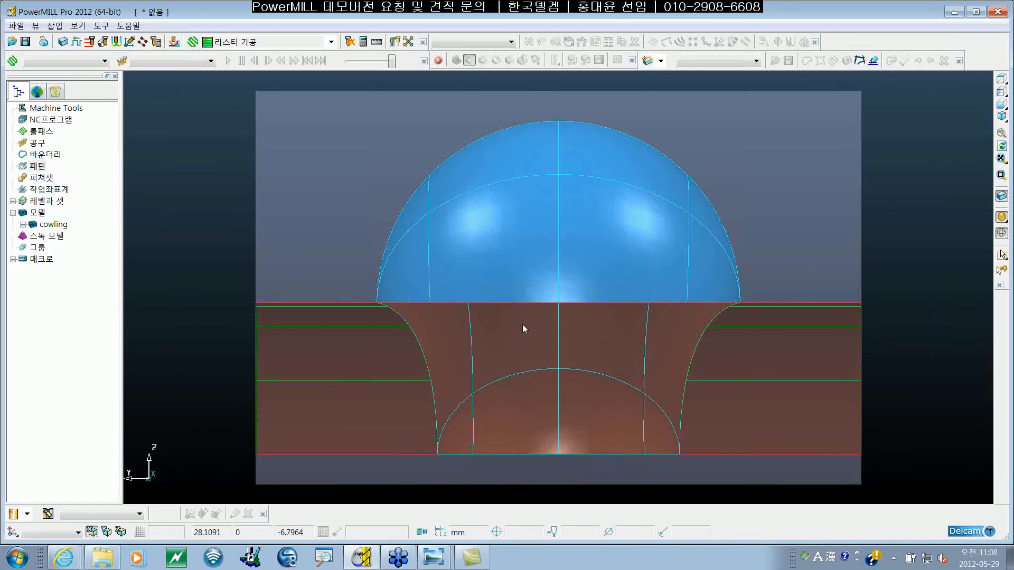
{"action": "key", "text": "ctrl+2"}
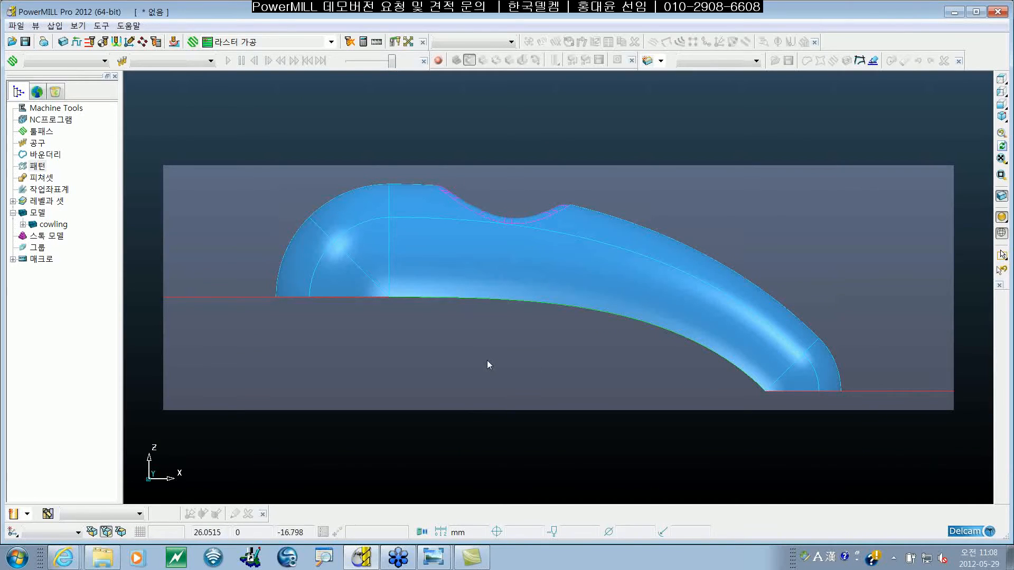
{"action": "scroll", "coordinate": [487, 363], "scroll_direction": "down", "scroll_amount": 2}
{"action": "key", "text": "ctrl+5"}
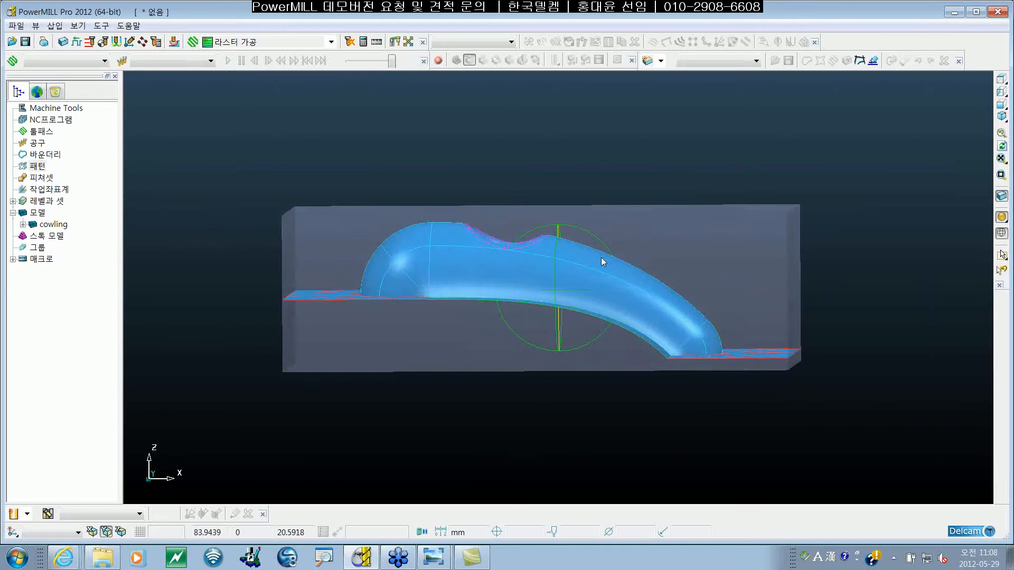
{"action": "middle_click_drag", "start_coordinate": [464, 306], "coordinate": [527, 337]}
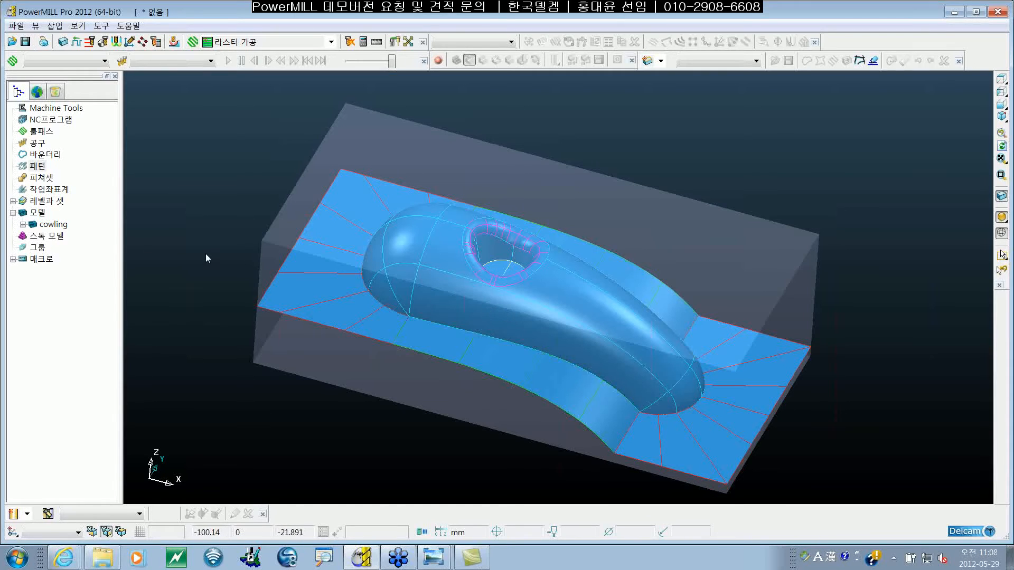
Create a workplane positioned using the block, at the centre of the block's top face.
{"action": "left_click", "coordinate": [53, 191]}
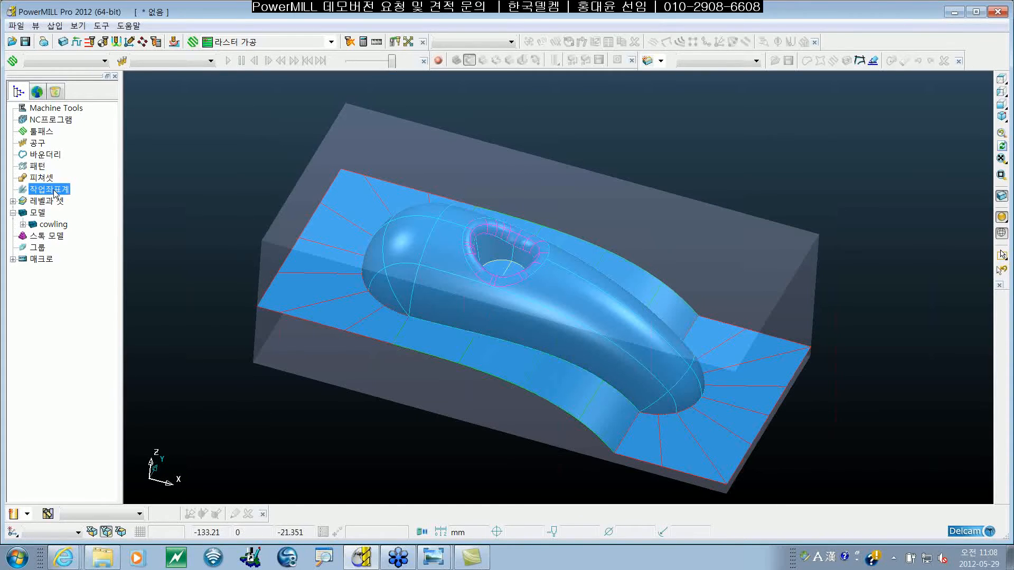
{"action": "right_click", "coordinate": [55, 193]}
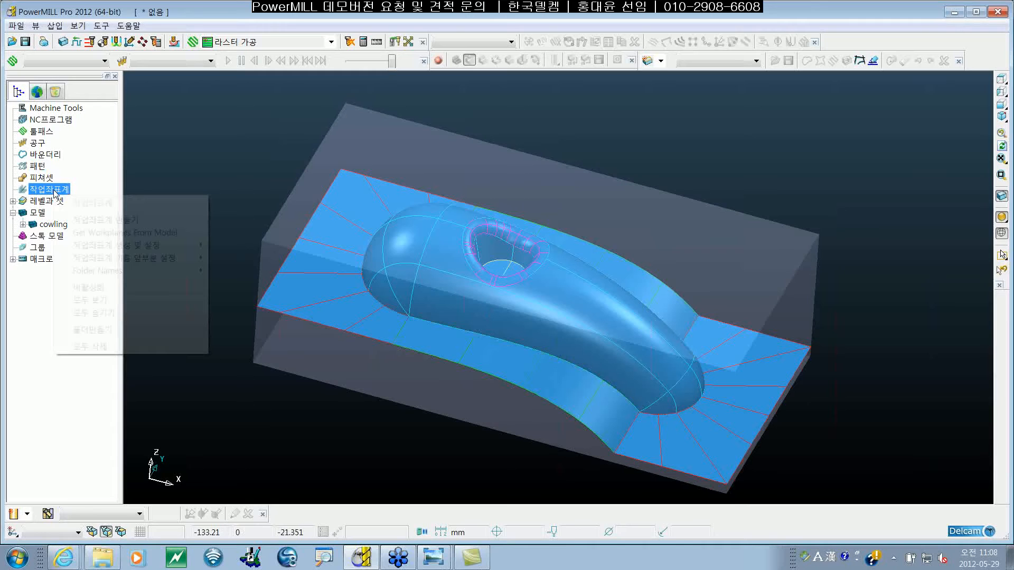
{"action": "mouse_move", "coordinate": [170, 247]}
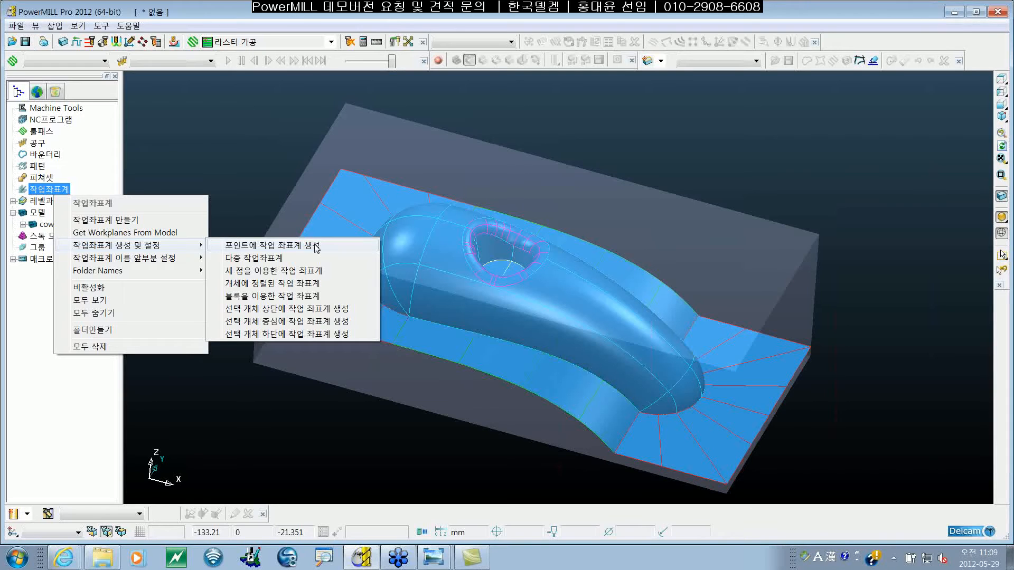
{"action": "left_click", "coordinate": [314, 297]}
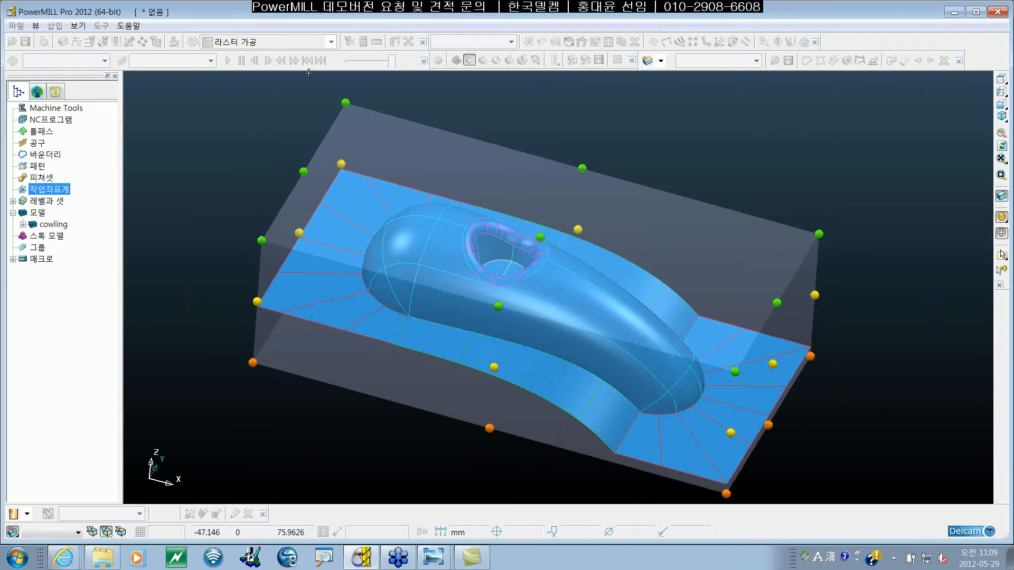
{"action": "middle_click_drag", "start_coordinate": [555, 354], "coordinate": [573, 346], "text": "shift"}
{"action": "left_click", "coordinate": [562, 235]}
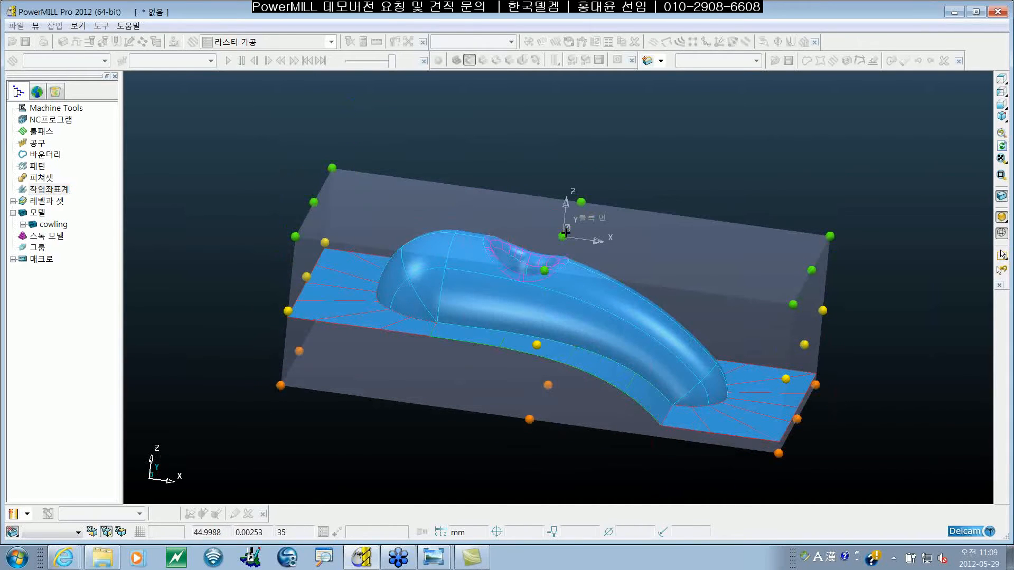
{"action": "middle_click_drag", "start_coordinate": [664, 292], "coordinate": [594, 292], "text": "shift"}
{"action": "scroll", "coordinate": [594, 292], "scroll_direction": "up", "scroll_amount": 2}
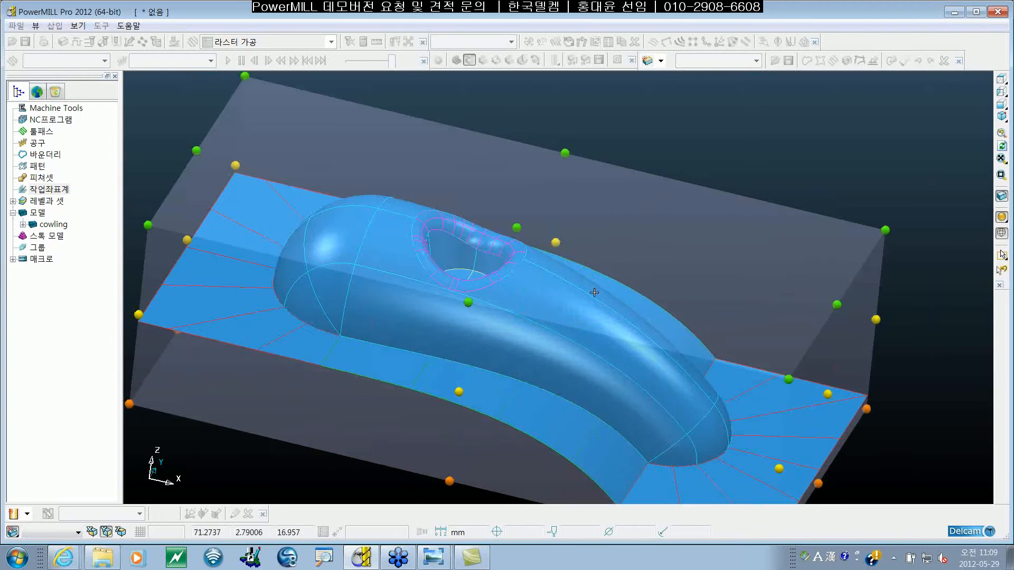
{"action": "scroll", "coordinate": [594, 292], "scroll_direction": "down", "scroll_amount": 2}
{"action": "scroll", "coordinate": [602, 295], "scroll_direction": "up", "scroll_amount": 1}
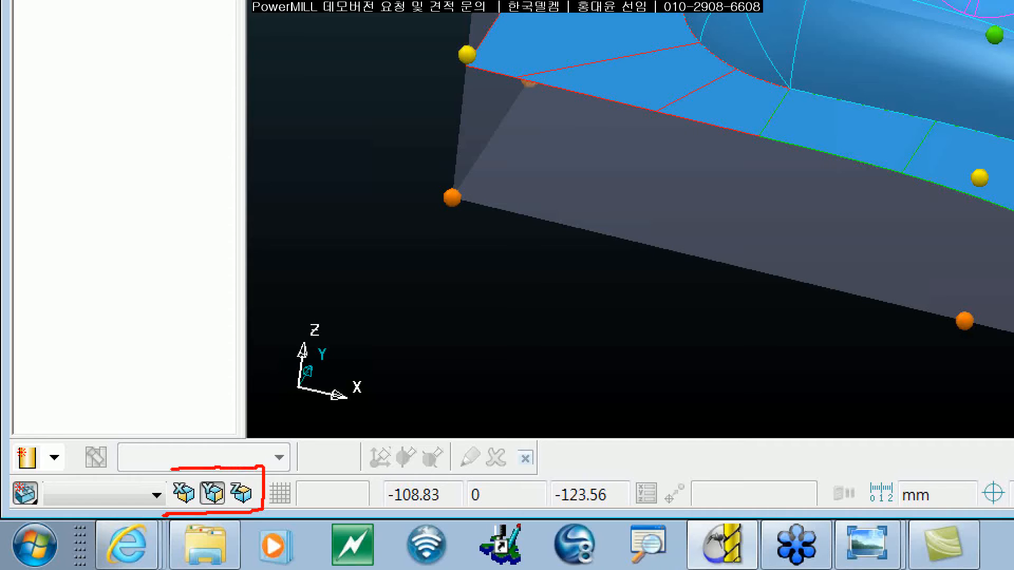
{"action": "left_click_drag", "start_coordinate": [158, 518], "coordinate": [169, 525]}
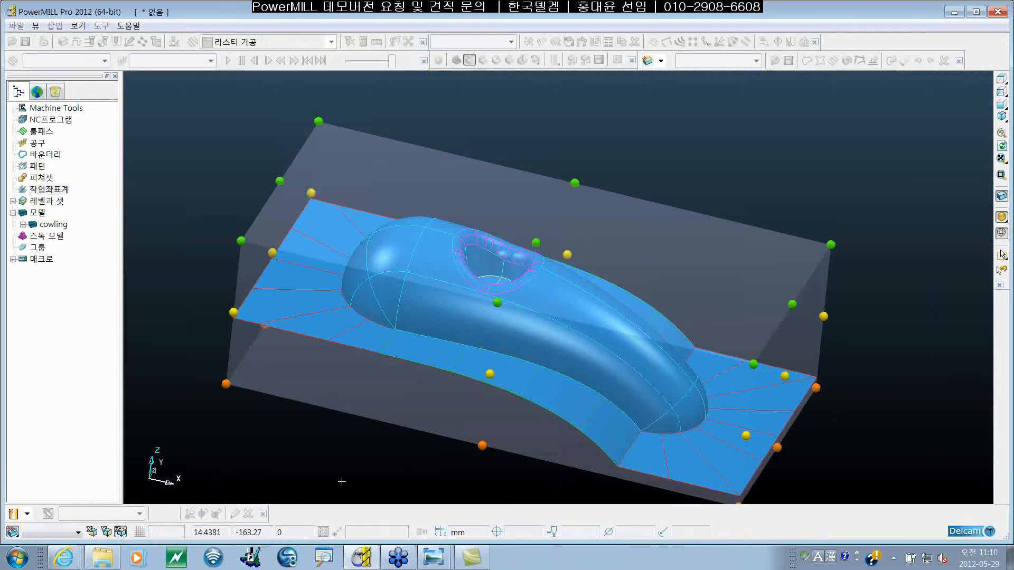
{"action": "left_click", "coordinate": [534, 240]}
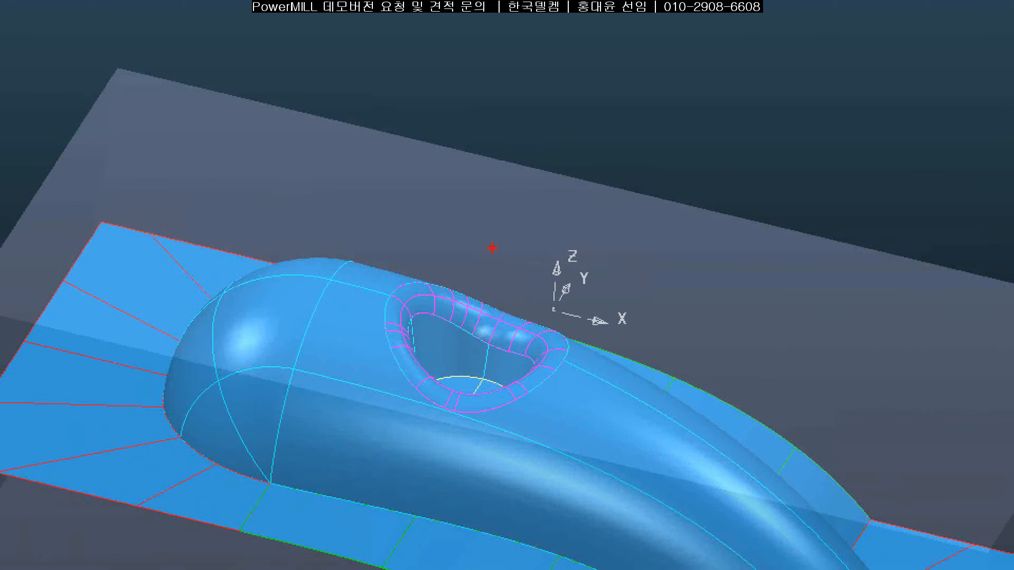
{"action": "mouse_move", "coordinate": [473, 191]}
{"action": "left_mouse_down"}
{"action": "mouse_move", "coordinate": [641, 324]}
{"action": "mouse_move", "coordinate": [523, 193]}
{"action": "mouse_move", "coordinate": [517, 311]}
{"action": "left_mouse_up"}
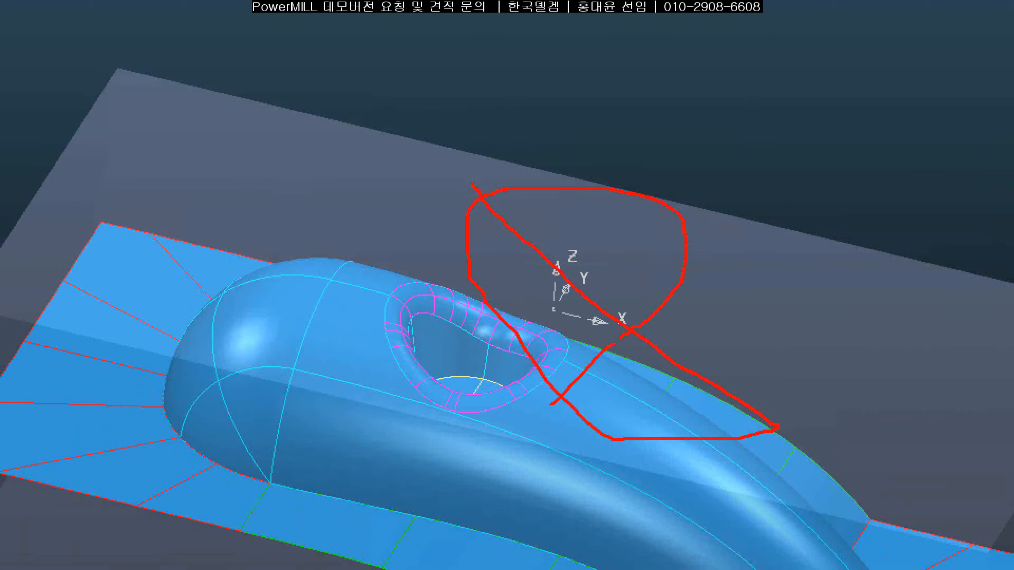
{"action": "left_click_drag", "start_coordinate": [551, 404], "coordinate": [541, 410]}
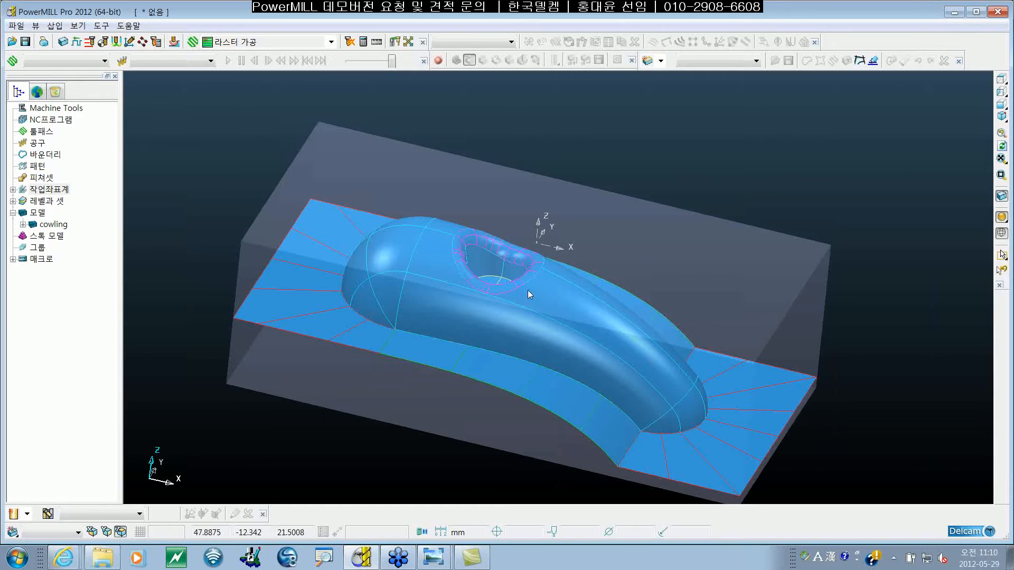
Expand the list of workplanes and activate the workplane on top of the block.
{"action": "left_click", "coordinate": [12, 190]}
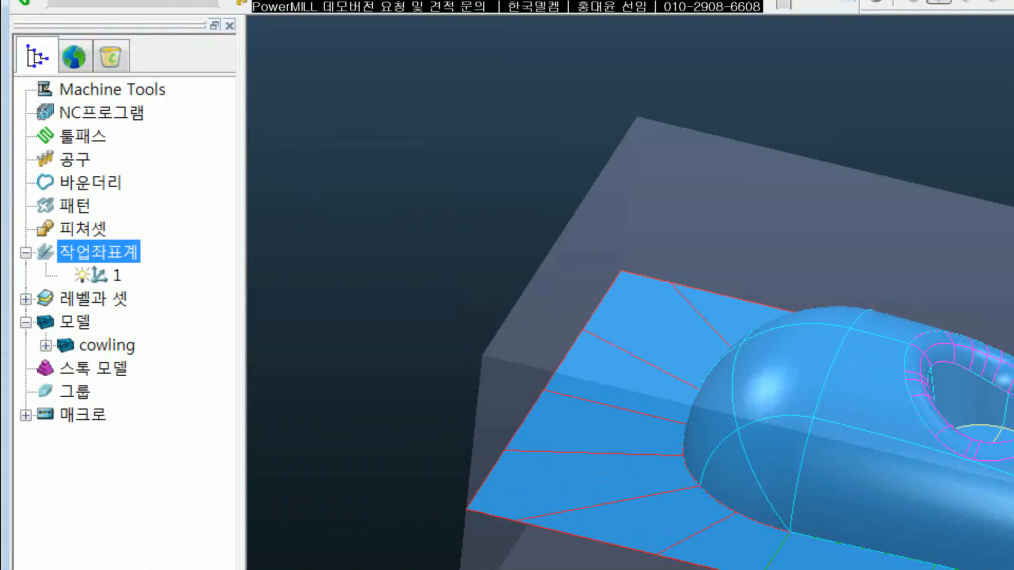
{"action": "mouse_move", "coordinate": [181, 296]}
{"action": "left_mouse_down"}
{"action": "mouse_move", "coordinate": [36, 286]}
{"action": "mouse_move", "coordinate": [13, 241]}
{"action": "mouse_move", "coordinate": [167, 237]}
{"action": "mouse_move", "coordinate": [171, 298]}
{"action": "mouse_move", "coordinate": [135, 285]}
{"action": "mouse_move", "coordinate": [47, 286]}
{"action": "left_mouse_up"}
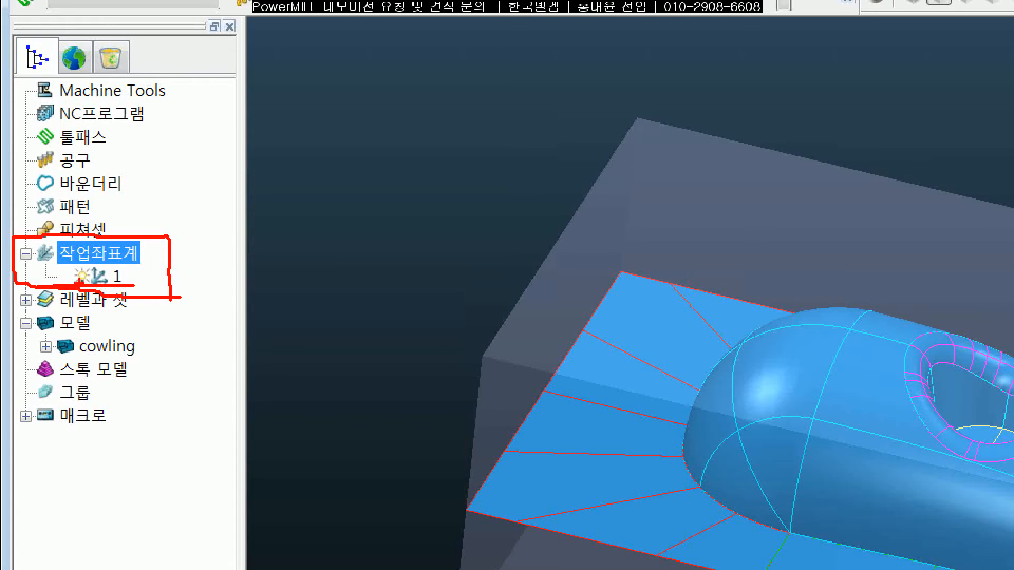
{"action": "mouse_move", "coordinate": [97, 283]}
{"action": "left_mouse_down"}
{"action": "mouse_move", "coordinate": [87, 279]}
{"action": "mouse_move", "coordinate": [109, 262]}
{"action": "mouse_move", "coordinate": [116, 290]}
{"action": "mouse_move", "coordinate": [99, 291]}
{"action": "left_mouse_up"}
{"action": "key", "text": "Escape"}
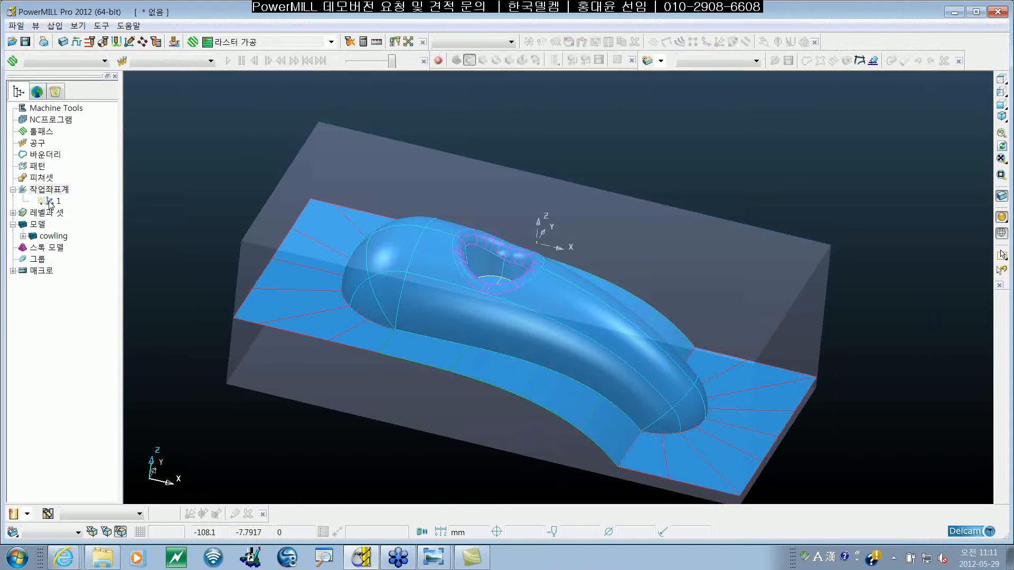
{"action": "double_click", "coordinate": [50, 203]}
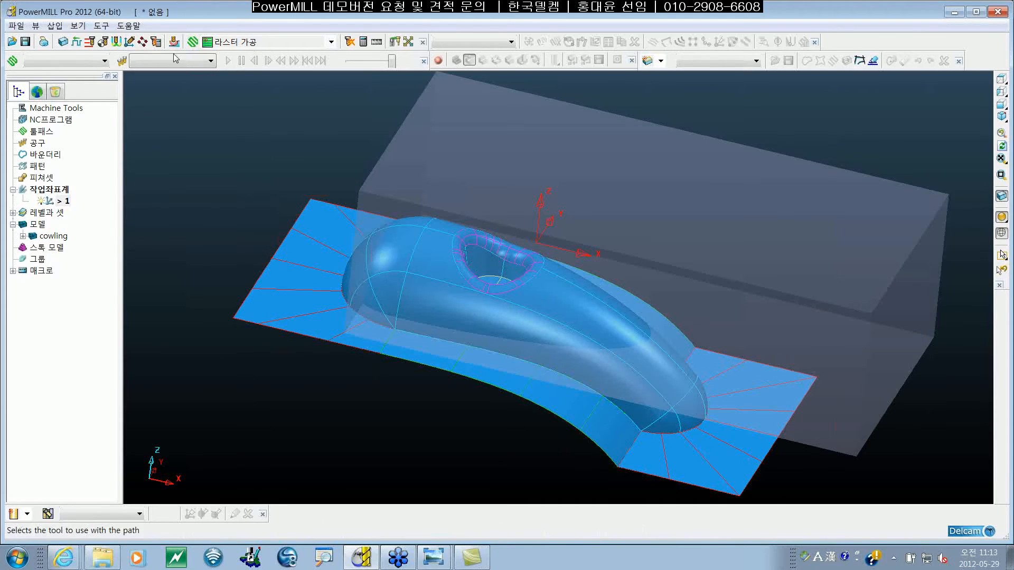
Recalculate the box block relative to the active workplane with an expansion of 0.
{"action": "left_click", "coordinate": [64, 43]}
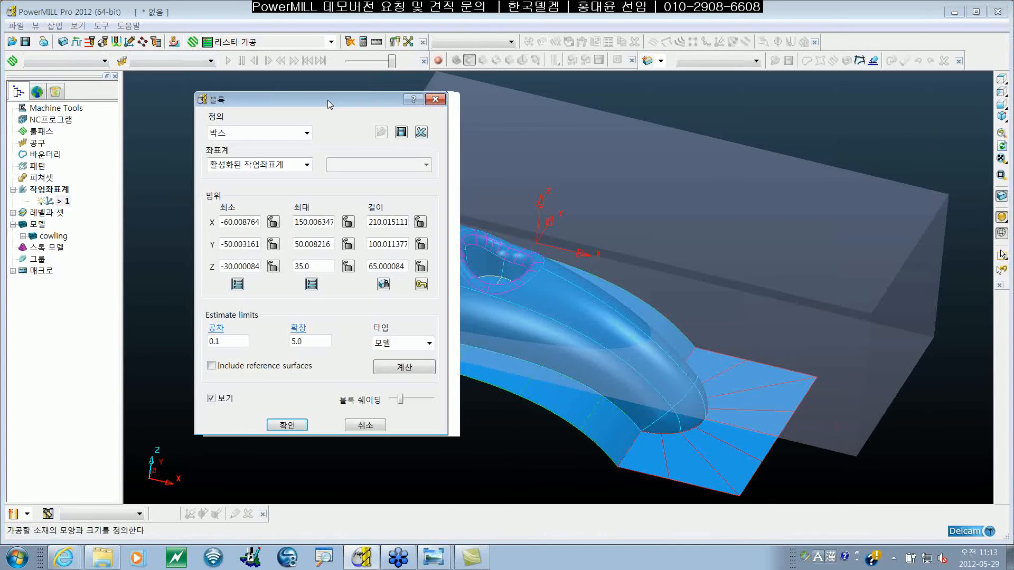
{"action": "left_click_drag", "start_coordinate": [332, 105], "coordinate": [260, 83]}
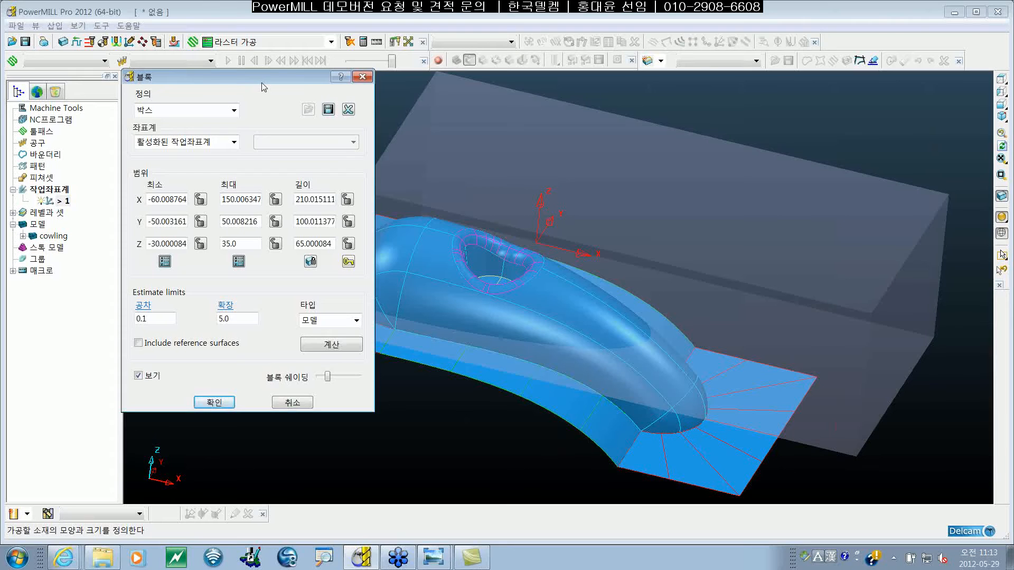
{"action": "left_click_drag", "start_coordinate": [262, 83], "coordinate": [265, 73]}
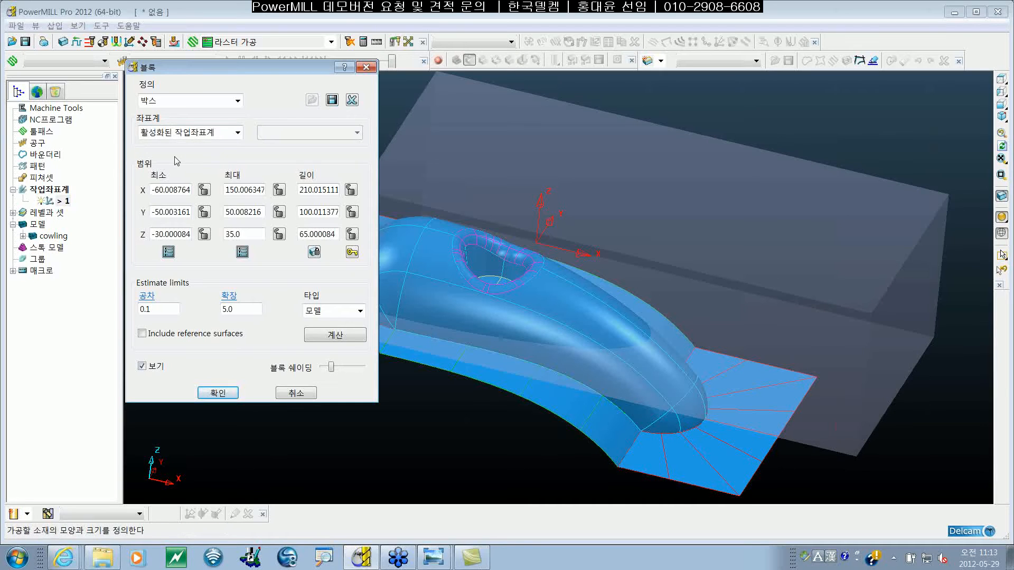
{"action": "double_click", "coordinate": [233, 309]}
{"action": "type", "text": "0"}
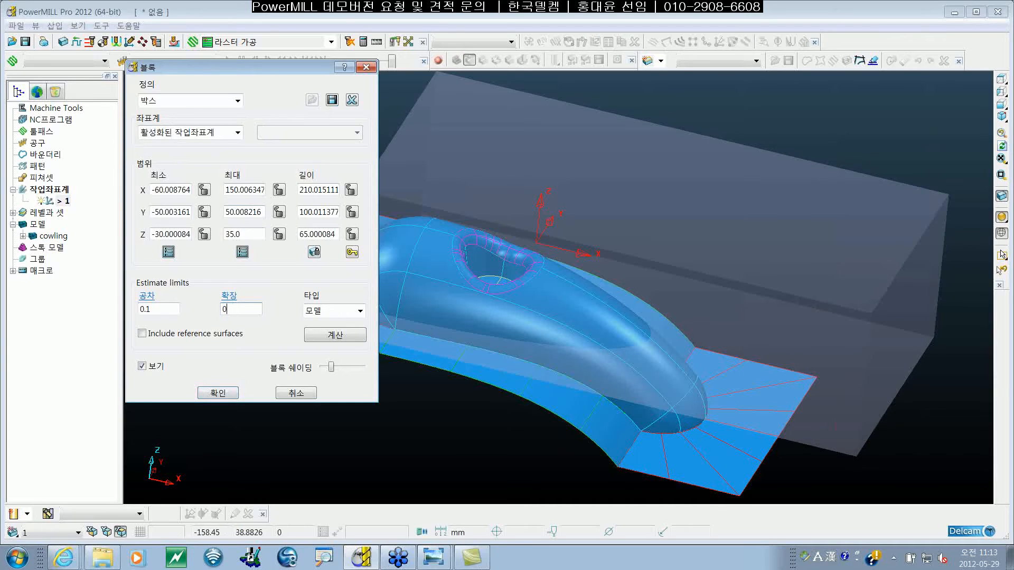
{"action": "left_click", "coordinate": [344, 336]}
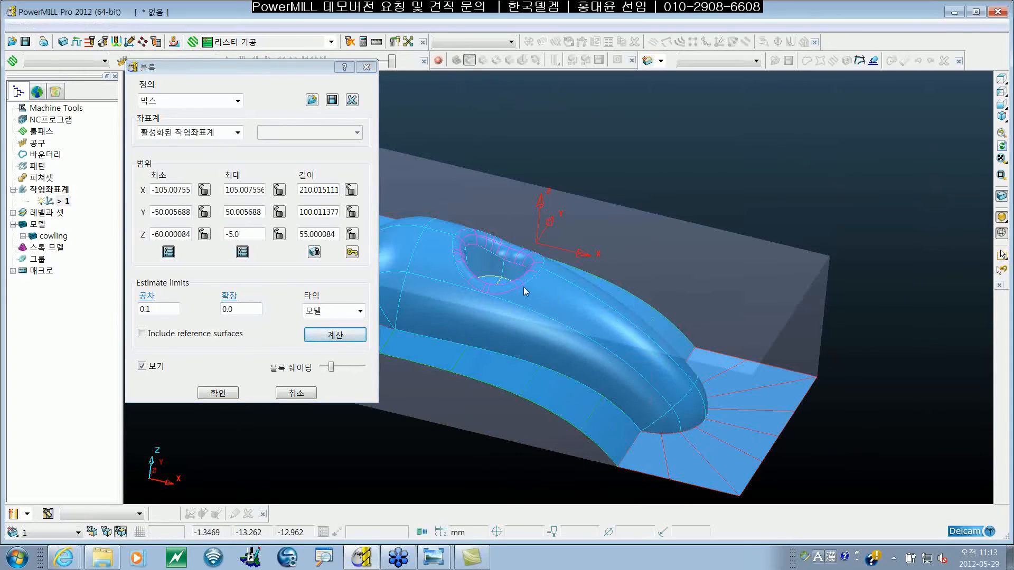
Review the recalculated block's X, Y and Z limits in the active workplane and accept the block.
{"action": "middle_click_drag", "start_coordinate": [524, 286], "coordinate": [647, 278], "text": "shift"}
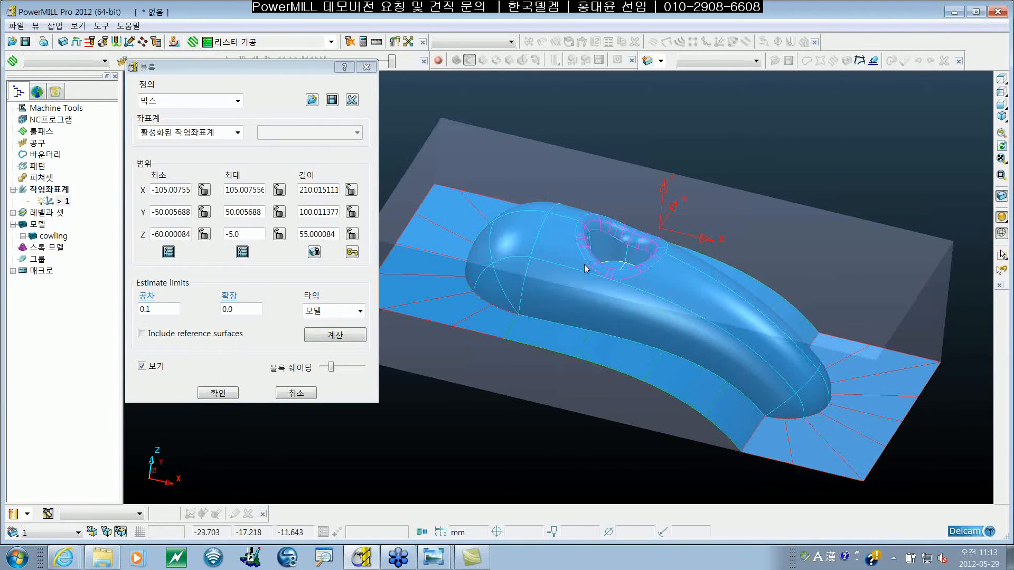
{"action": "middle_click_drag", "start_coordinate": [566, 272], "coordinate": [582, 274], "text": "shift"}
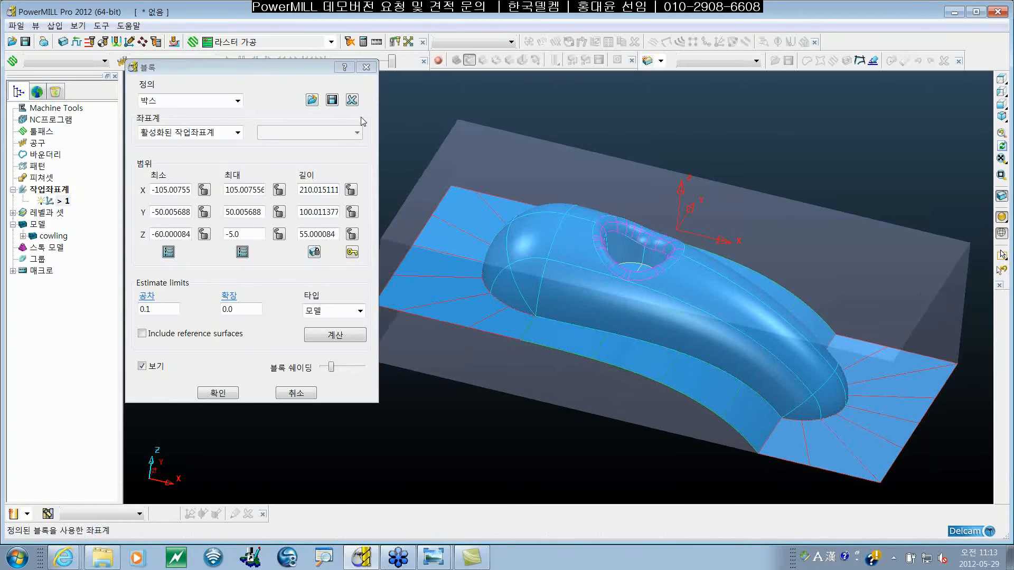
{"action": "left_click_drag", "start_coordinate": [302, 67], "coordinate": [426, 104]}
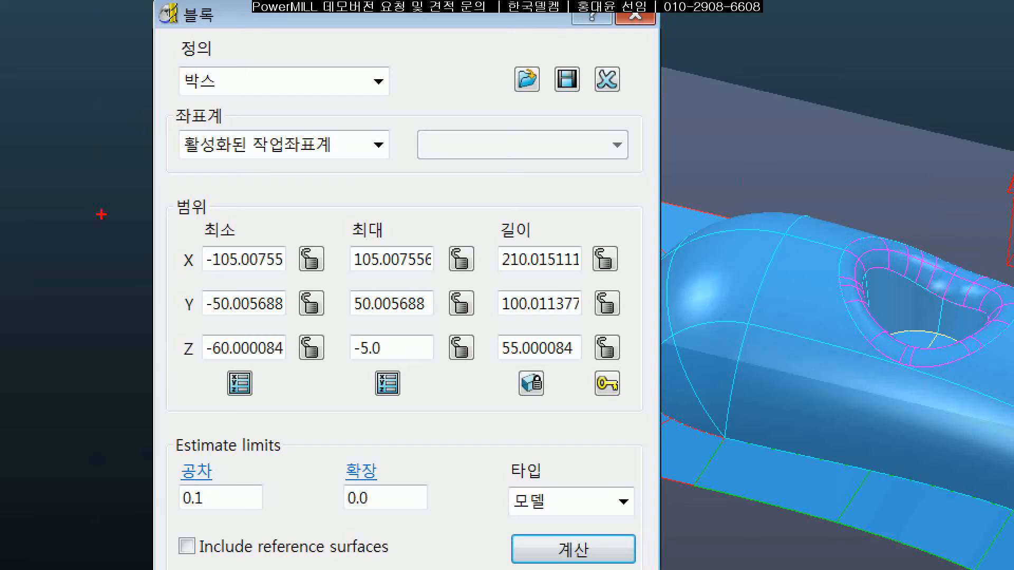
{"action": "mouse_move", "coordinate": [277, 207]}
{"action": "left_mouse_down"}
{"action": "mouse_move", "coordinate": [543, 249]}
{"action": "mouse_move", "coordinate": [547, 321]}
{"action": "left_mouse_up"}
{"action": "mouse_move", "coordinate": [647, 389]}
{"action": "left_mouse_down"}
{"action": "mouse_move", "coordinate": [191, 379]}
{"action": "mouse_move", "coordinate": [130, 288]}
{"action": "mouse_move", "coordinate": [139, 182]}
{"action": "mouse_move", "coordinate": [171, 181]}
{"action": "left_mouse_up"}
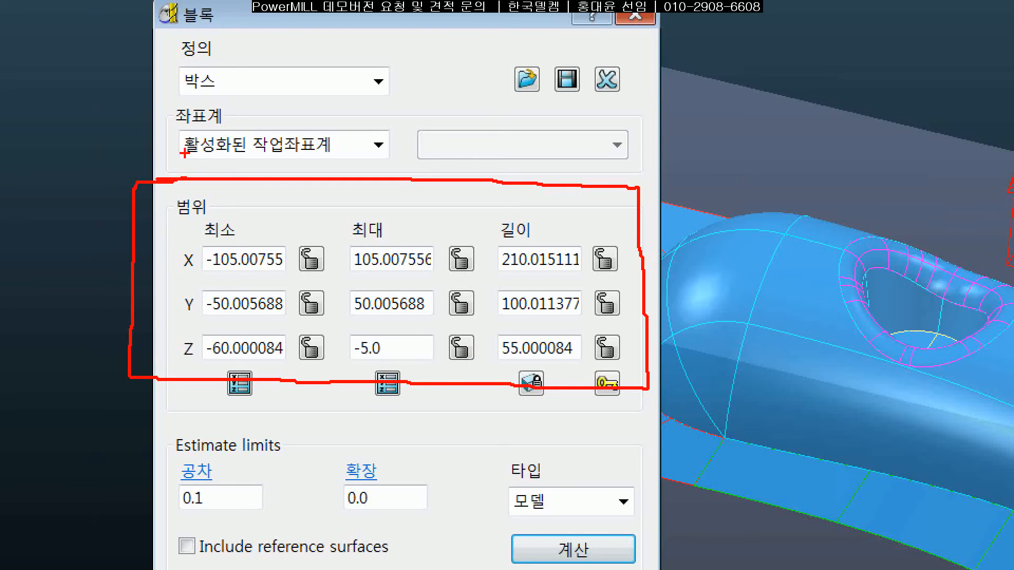
{"action": "left_click_drag", "start_coordinate": [156, 163], "coordinate": [417, 172]}
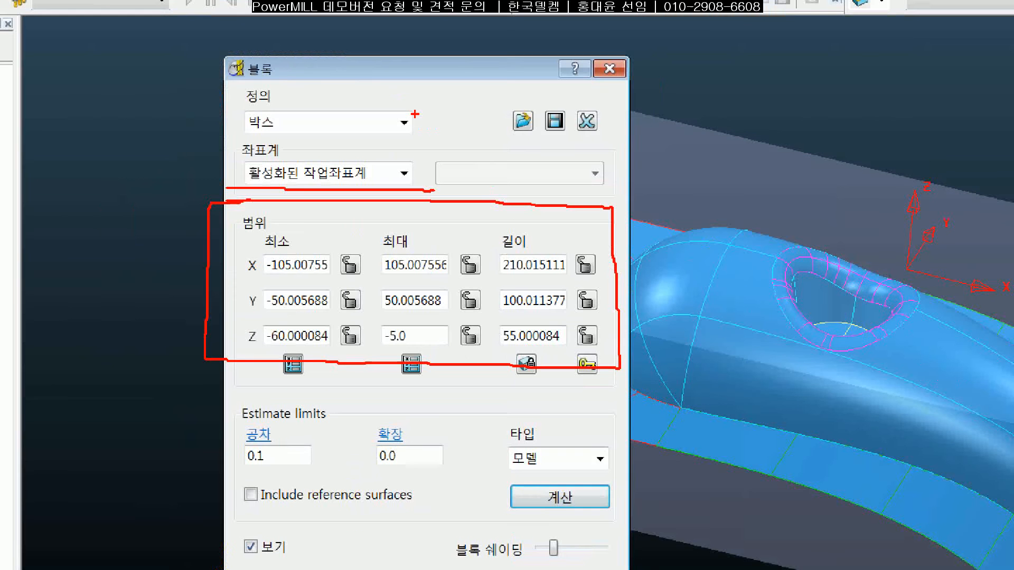
{"action": "key", "text": "Escape"}
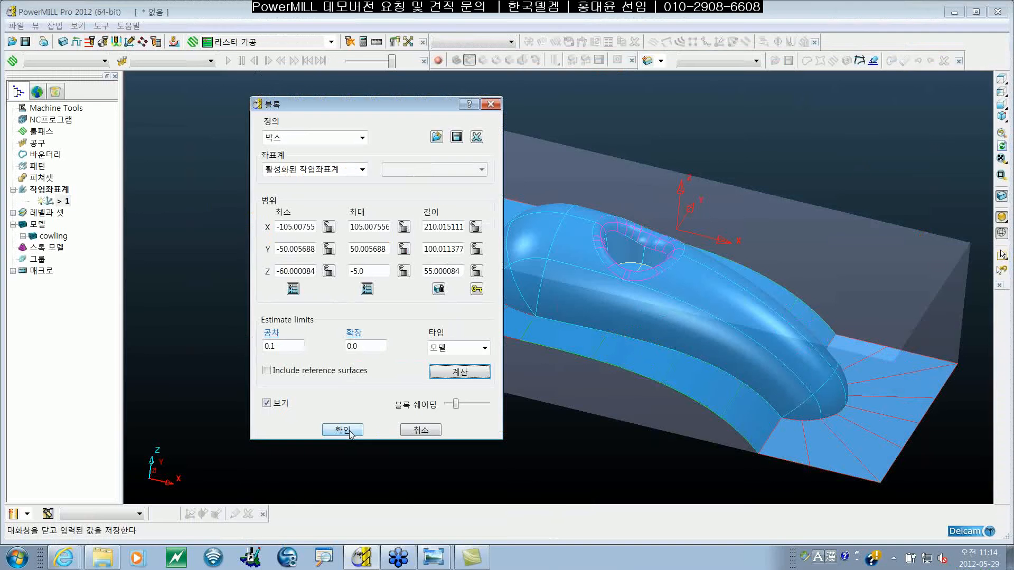
{"action": "left_click", "coordinate": [346, 432]}
{"action": "middle_click_drag", "start_coordinate": [681, 360], "coordinate": [627, 356], "text": "shift"}
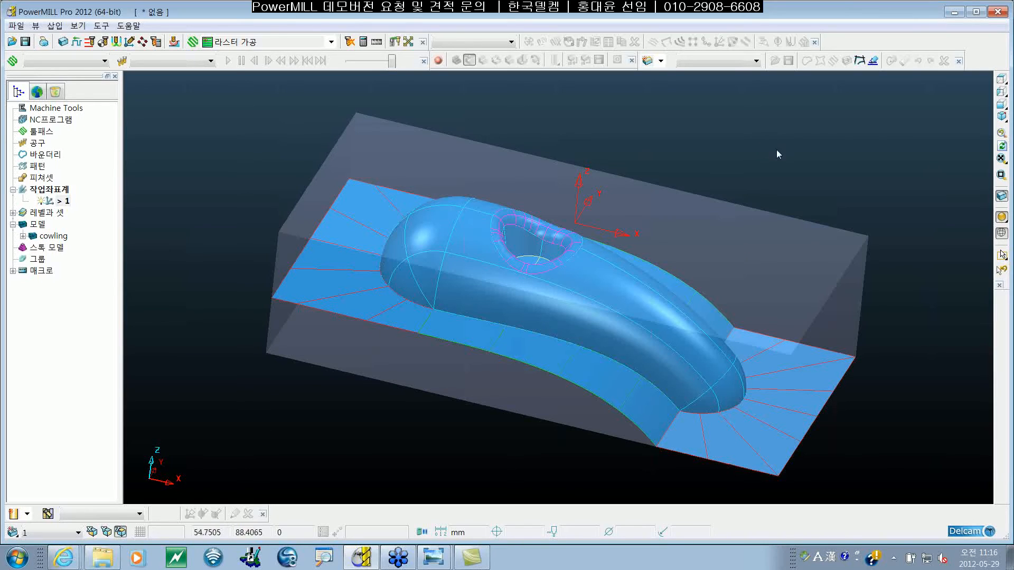
Delete everything in the session, including the cowling model, its block and the workplane.
{"action": "right_click", "coordinate": [827, 138]}
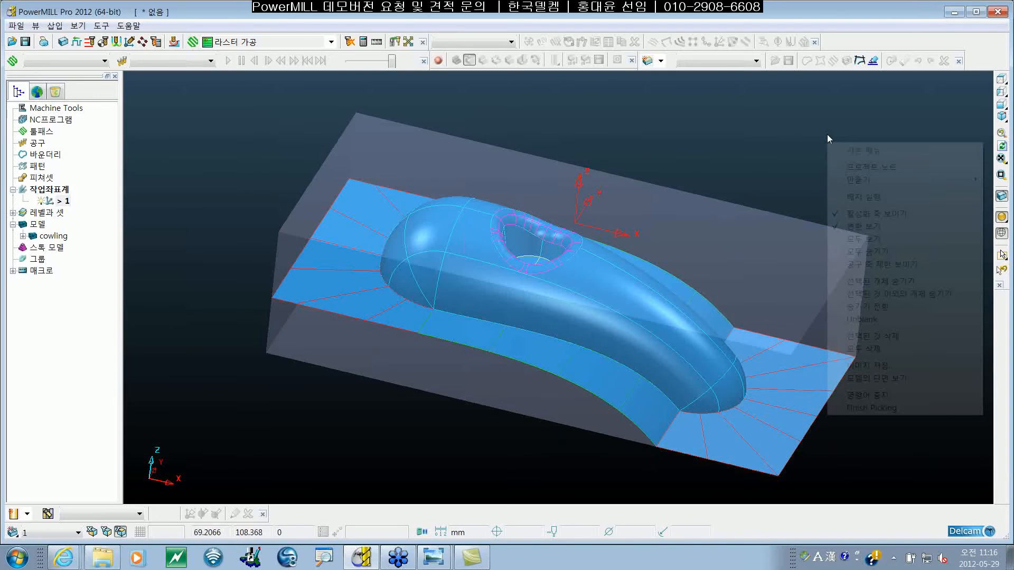
{"action": "left_click", "coordinate": [878, 349]}
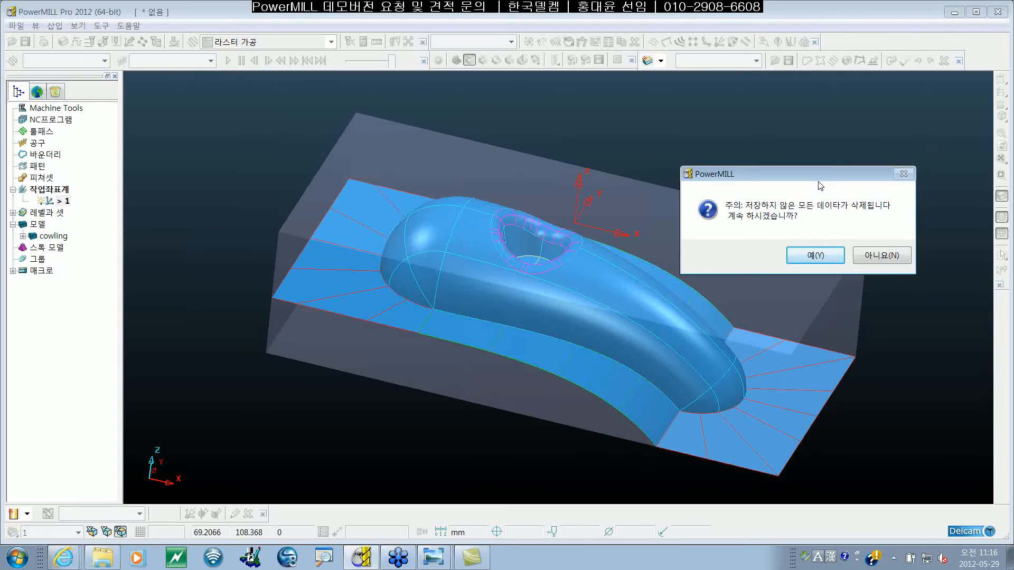
{"action": "left_click", "coordinate": [825, 257]}
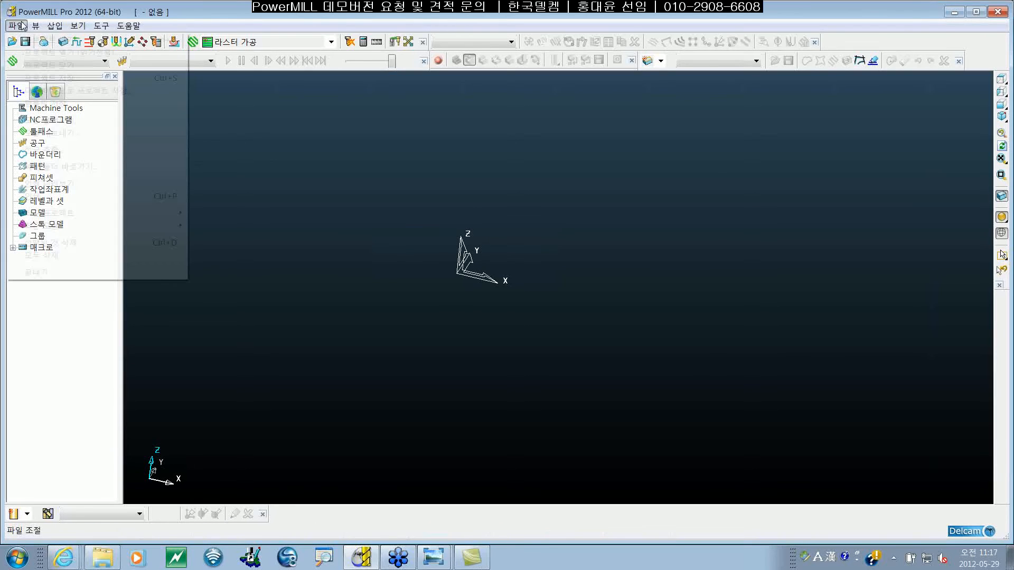
Import the model DeepFlatMould.dgk from the examples folder.
{"action": "left_click", "coordinate": [75, 119]}
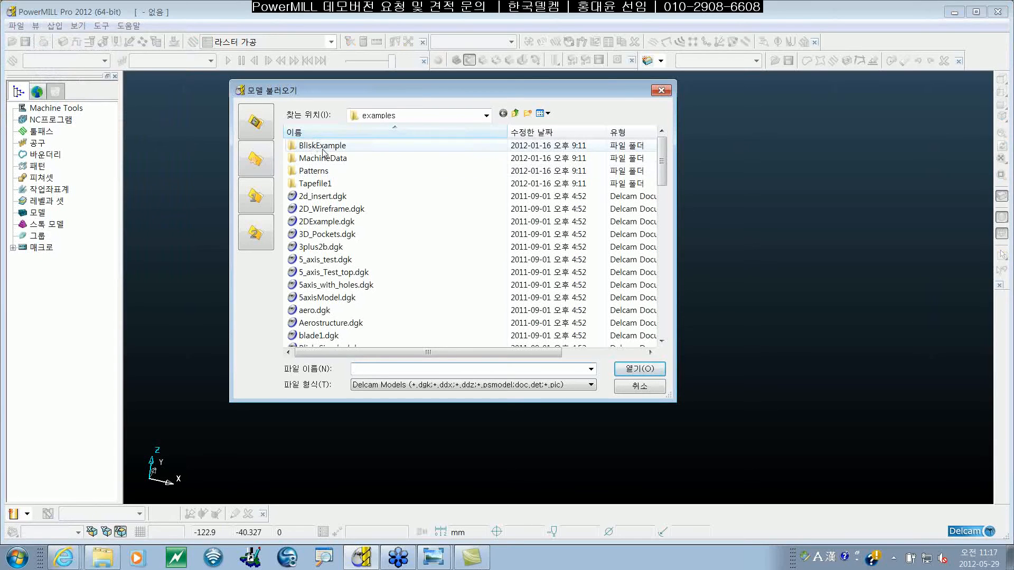
{"action": "scroll", "coordinate": [326, 154], "scroll_direction": "down", "scroll_amount": 1}
{"action": "scroll", "coordinate": [396, 261], "scroll_direction": "down", "scroll_amount": 5}
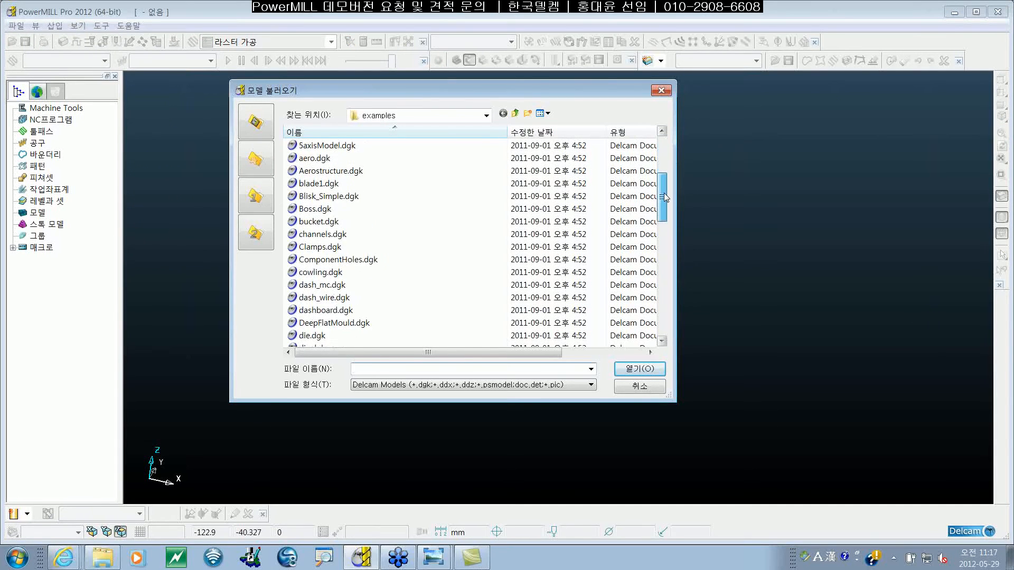
{"action": "left_click", "coordinate": [396, 260]}
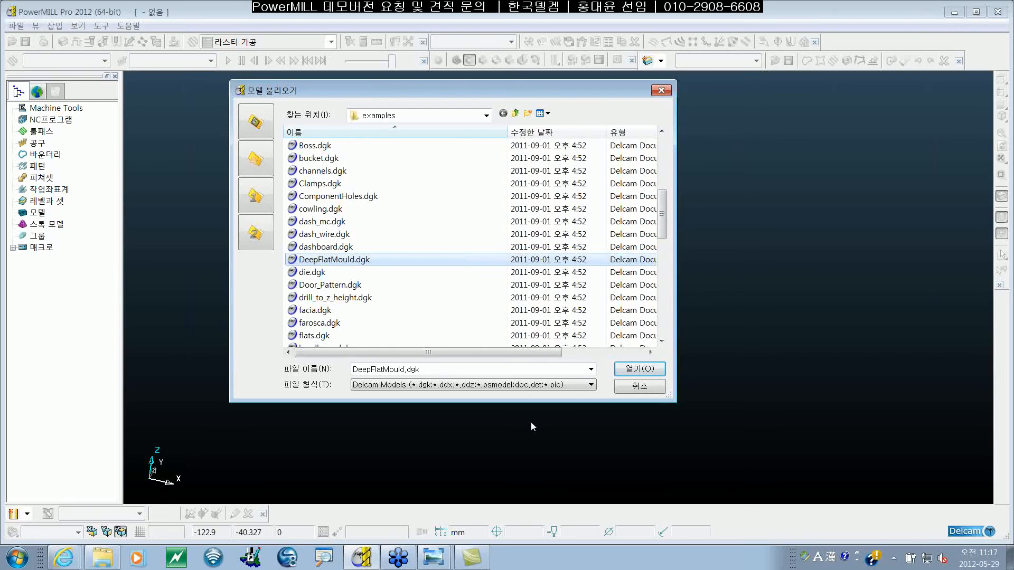
{"action": "left_click", "coordinate": [655, 374]}
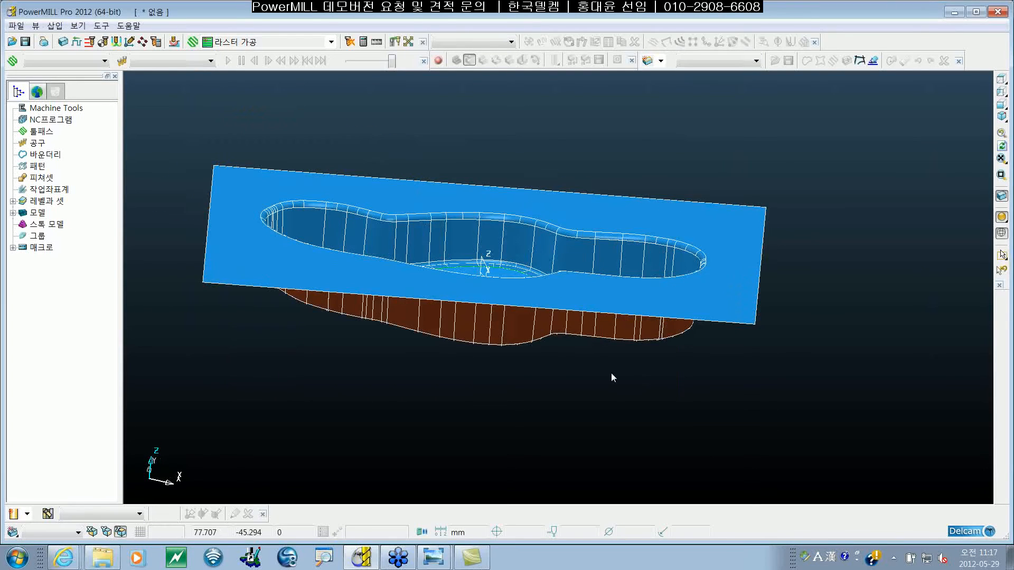
{"action": "key", "text": "ctrl+1"}
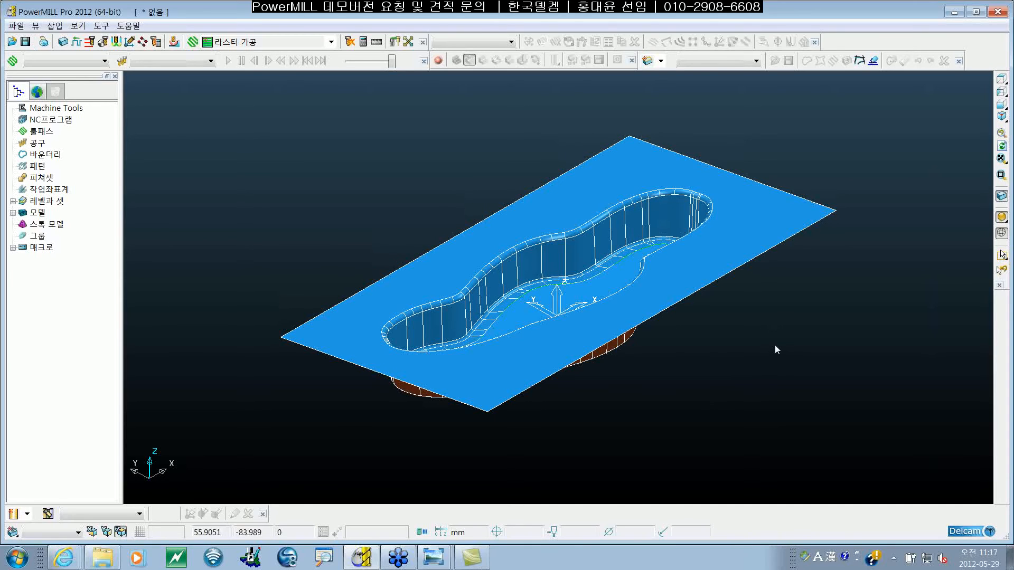
Delete the flat surface surrounding the cavity from the DeepFlatMould model.
{"action": "middle_click_drag", "start_coordinate": [616, 407], "coordinate": [566, 320]}
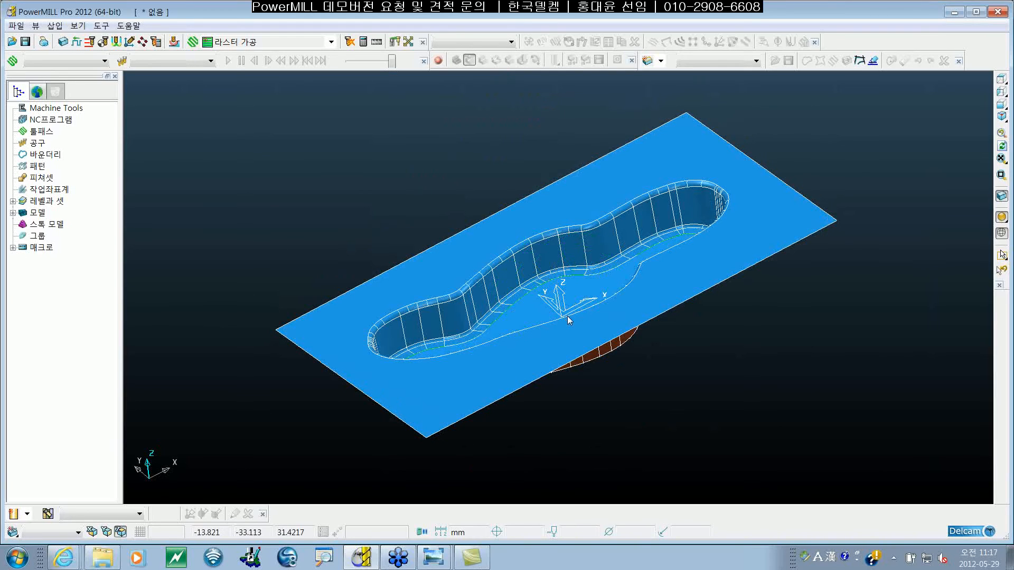
{"action": "mouse_move", "coordinate": [742, 305]}
{"action": "middle_mouse_down"}
{"action": "mouse_move", "coordinate": [752, 330]}
{"action": "mouse_move", "coordinate": [801, 312]}
{"action": "mouse_move", "coordinate": [780, 231]}
{"action": "mouse_move", "coordinate": [521, 334]}
{"action": "mouse_move", "coordinate": [692, 185]}
{"action": "mouse_move", "coordinate": [636, 343]}
{"action": "mouse_move", "coordinate": [598, 260]}
{"action": "mouse_move", "coordinate": [755, 389]}
{"action": "mouse_move", "coordinate": [690, 360]}
{"action": "mouse_move", "coordinate": [726, 356]}
{"action": "mouse_move", "coordinate": [501, 215]}
{"action": "mouse_move", "coordinate": [723, 288]}
{"action": "middle_mouse_up"}
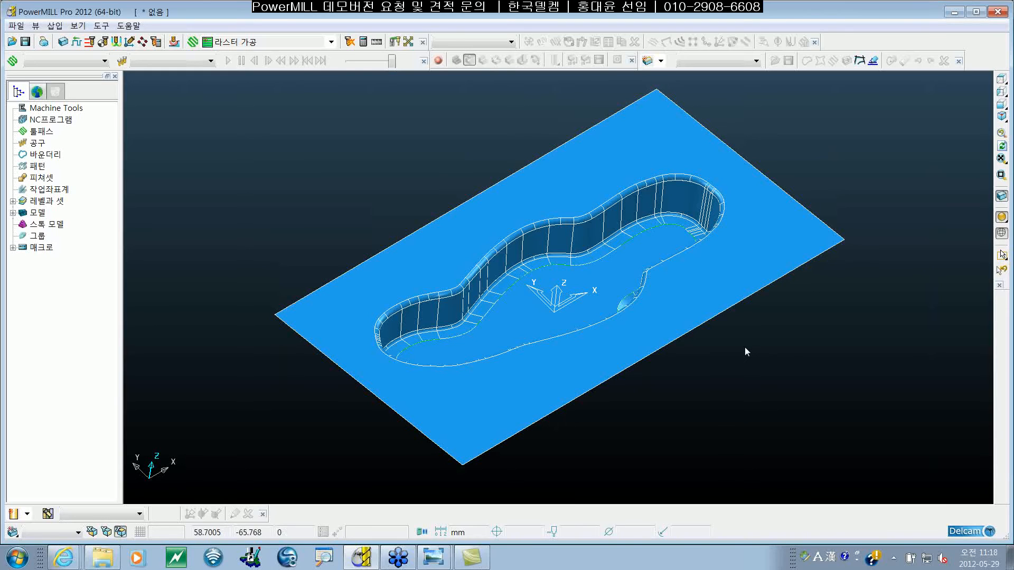
{"action": "left_click", "coordinate": [745, 270]}
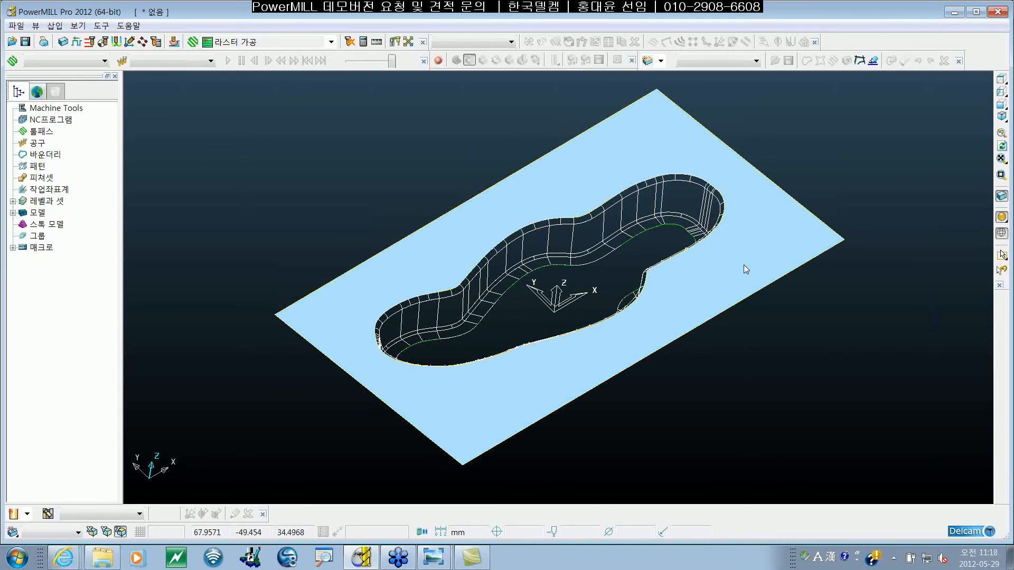
{"action": "right_click", "coordinate": [743, 264]}
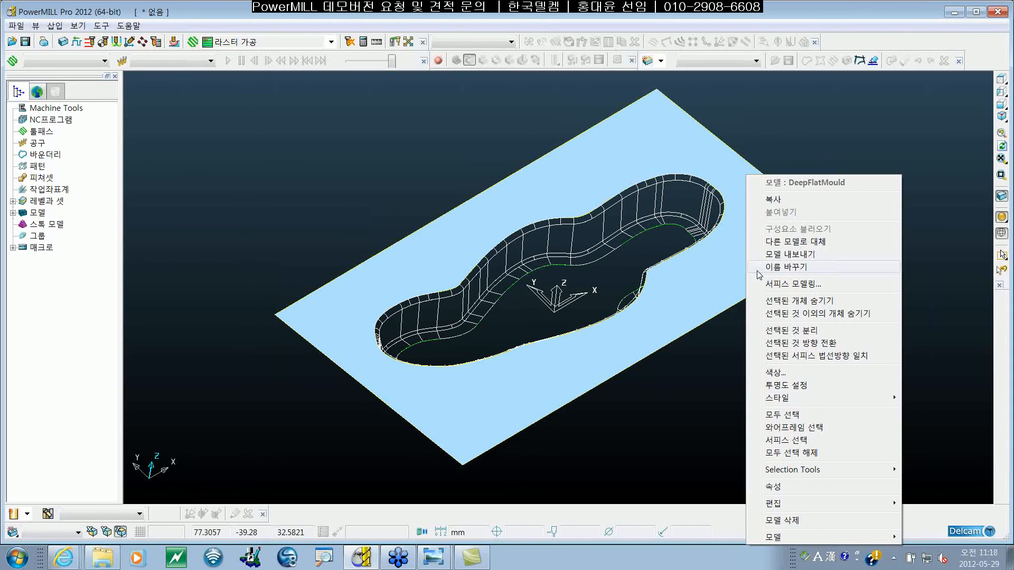
{"action": "mouse_move", "coordinate": [795, 505]}
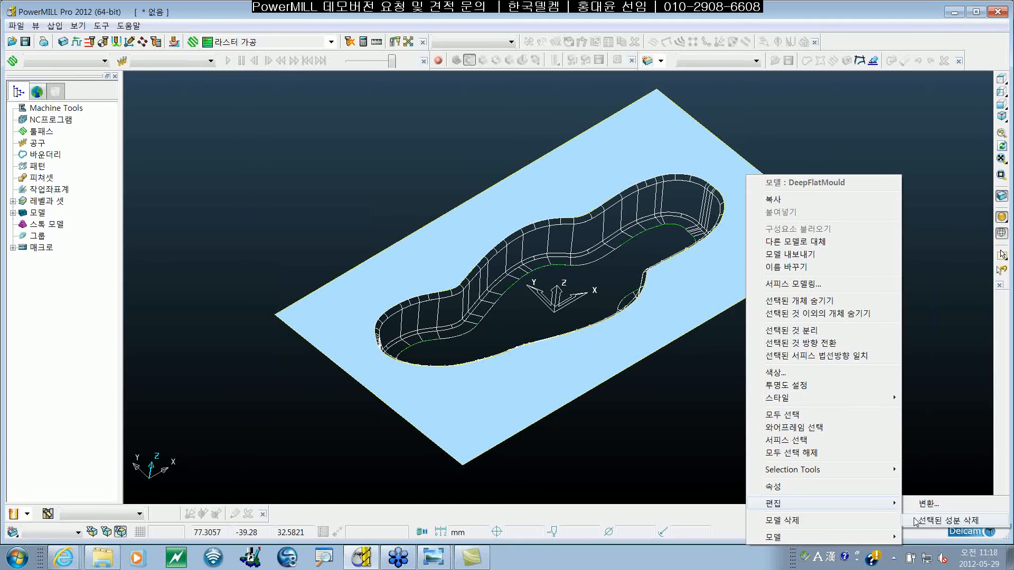
{"action": "left_click", "coordinate": [945, 521]}
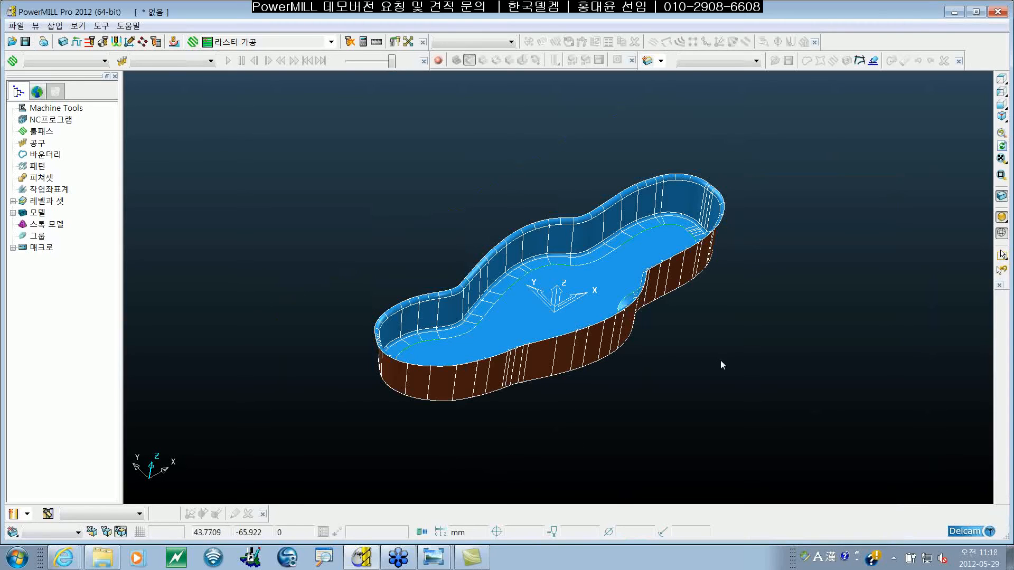
Select the rounded rim surface around the cavity's upper edge and create a user-defined boundary.
{"action": "middle_click_drag", "start_coordinate": [776, 365], "coordinate": [718, 367], "text": "shift"}
{"action": "scroll", "coordinate": [609, 290], "scroll_direction": "up", "scroll_amount": 3}
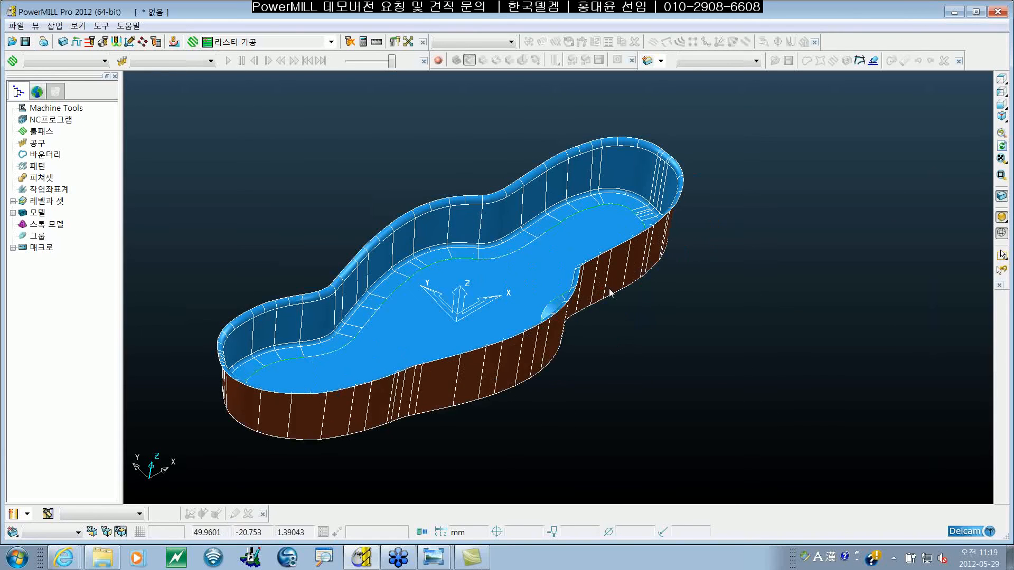
{"action": "middle_click_drag", "start_coordinate": [608, 290], "coordinate": [695, 251], "text": "shift"}
{"action": "mouse_move", "coordinate": [727, 286]}
{"action": "middle_mouse_down", "text": "shift"}
{"action": "mouse_move", "coordinate": [728, 303]}
{"action": "mouse_move", "coordinate": [732, 288]}
{"action": "middle_mouse_up", "text": "shift"}
{"action": "scroll", "coordinate": [677, 273], "scroll_direction": "up", "scroll_amount": 4}
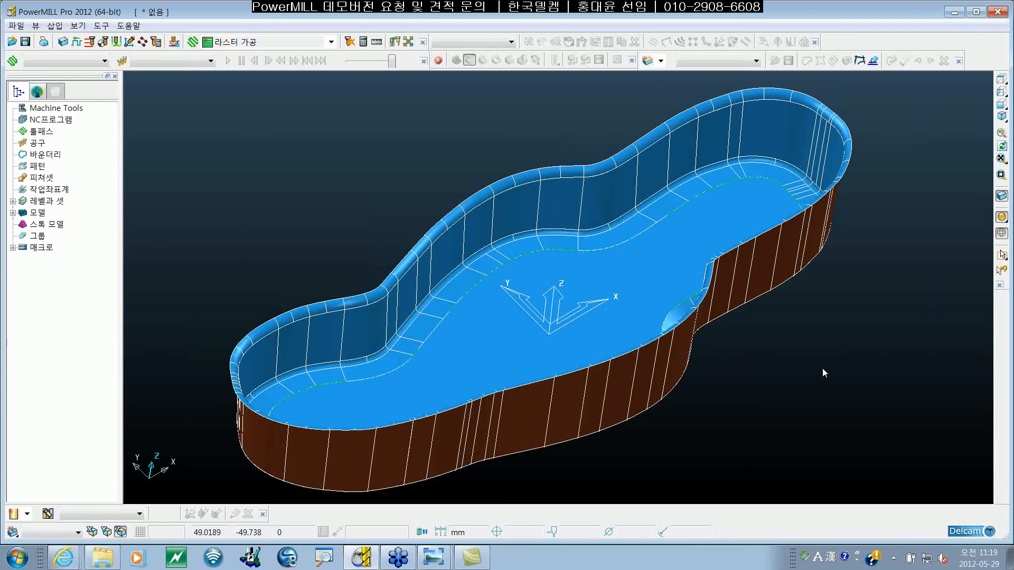
{"action": "left_click", "coordinate": [607, 171]}
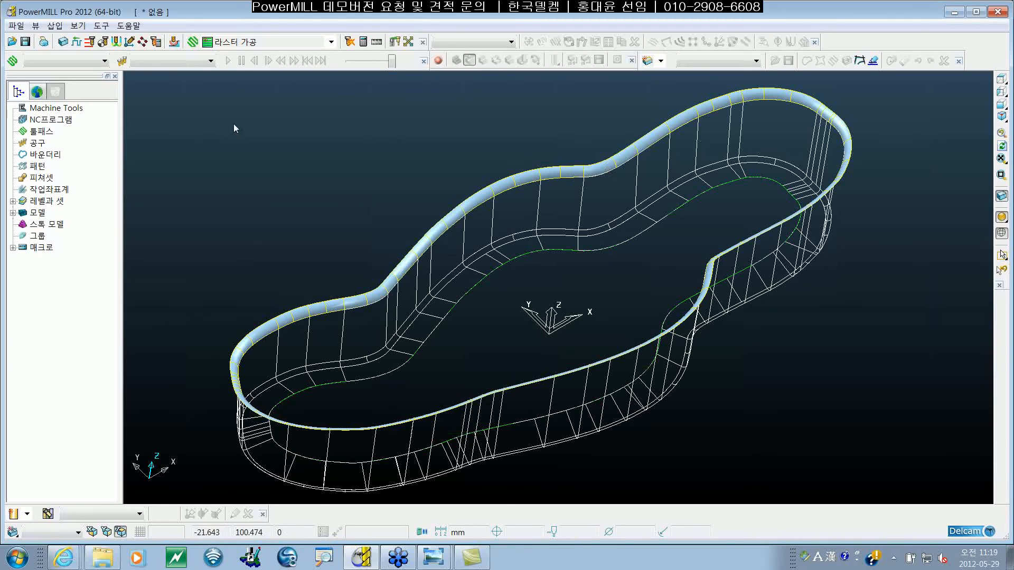
{"action": "left_click", "coordinate": [53, 157]}
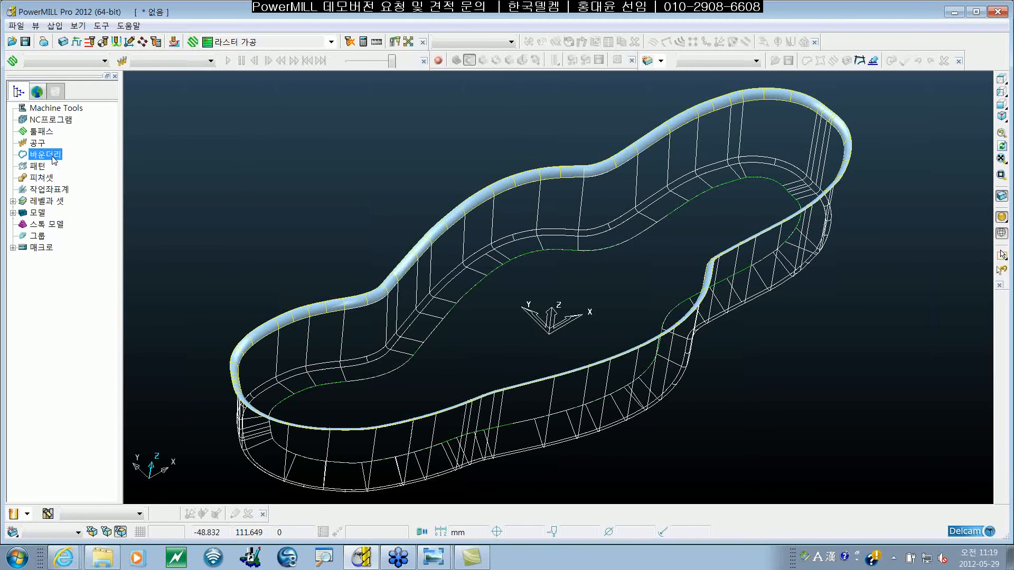
{"action": "right_click", "coordinate": [53, 159]}
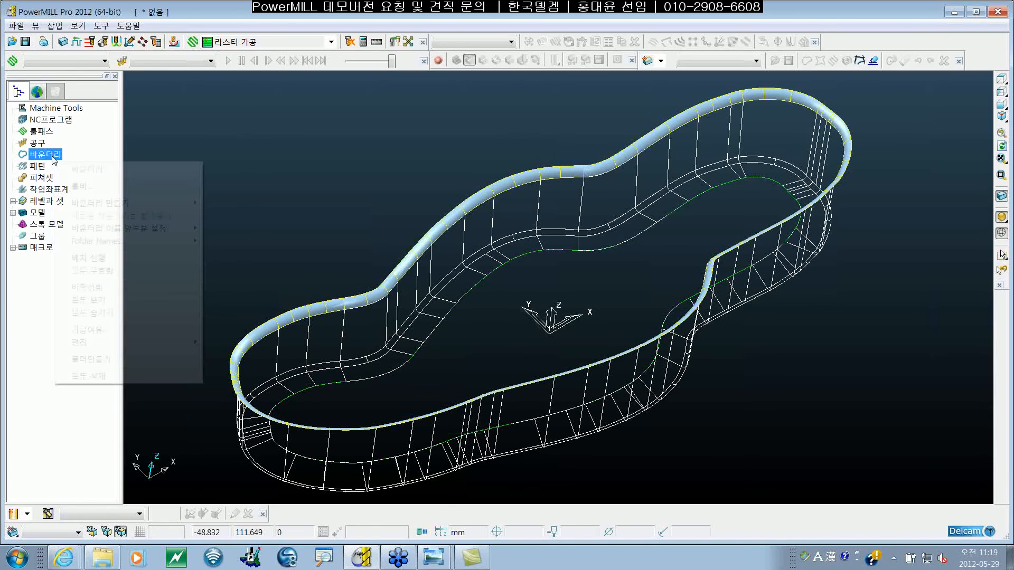
{"action": "mouse_move", "coordinate": [152, 204]}
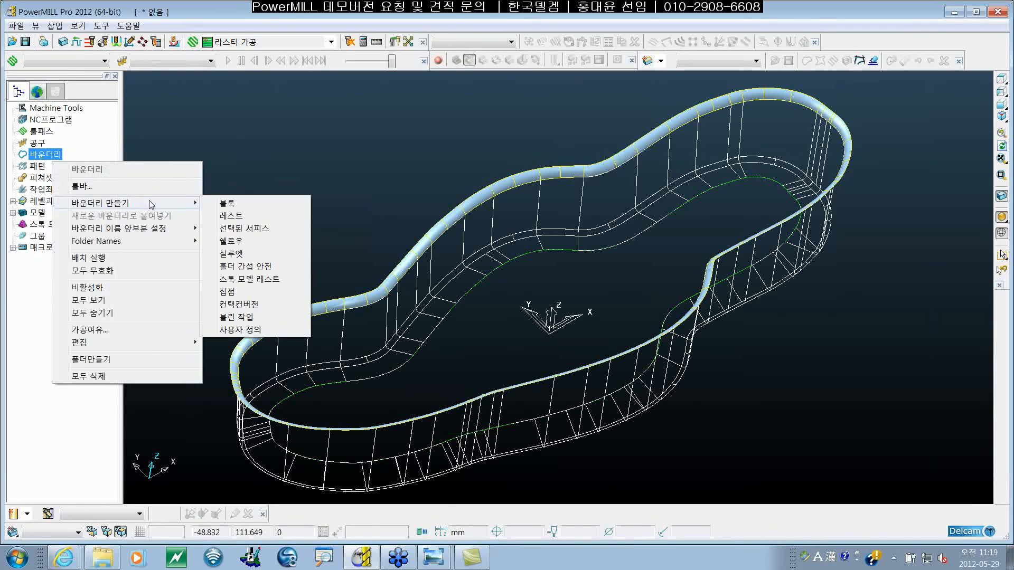
{"action": "left_click", "coordinate": [273, 333]}
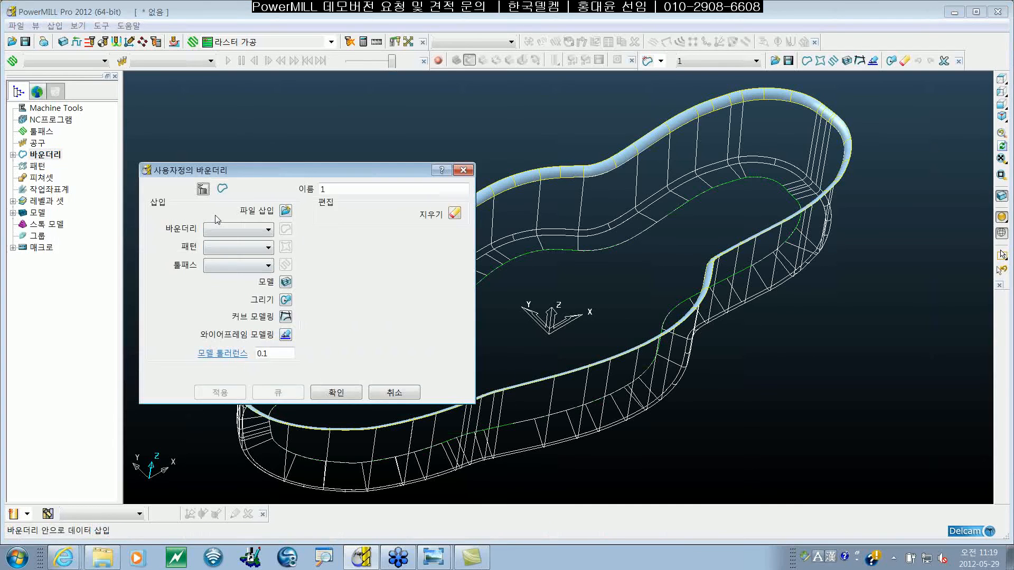
Insert the selected rim surface from the model into boundary 1 with a model tolerance of 0.1 and accept the boundary.
{"action": "left_click_drag", "start_coordinate": [231, 135], "coordinate": [164, 116]}
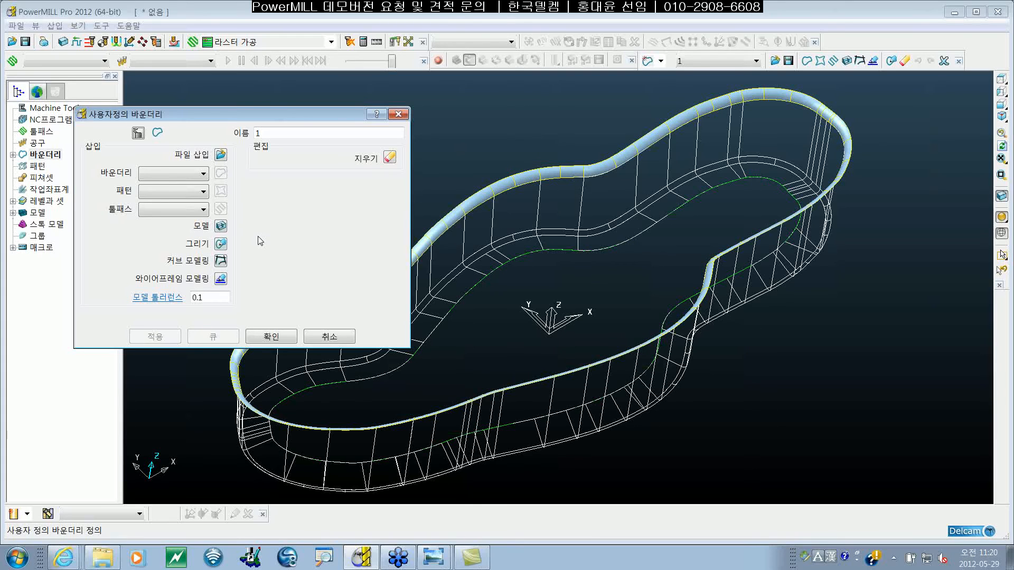
{"action": "left_click", "coordinate": [221, 227]}
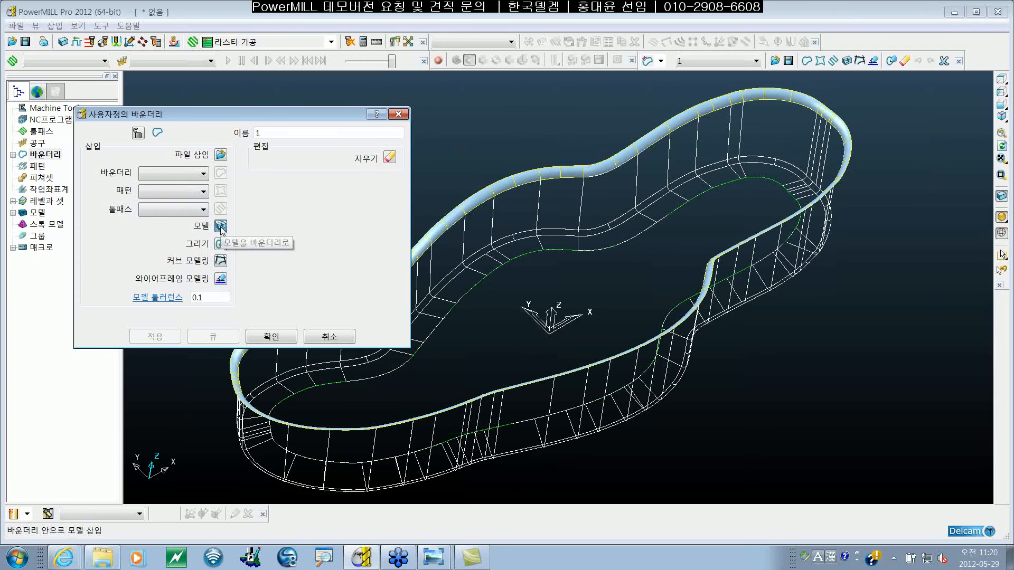
{"action": "left_click", "coordinate": [221, 227]}
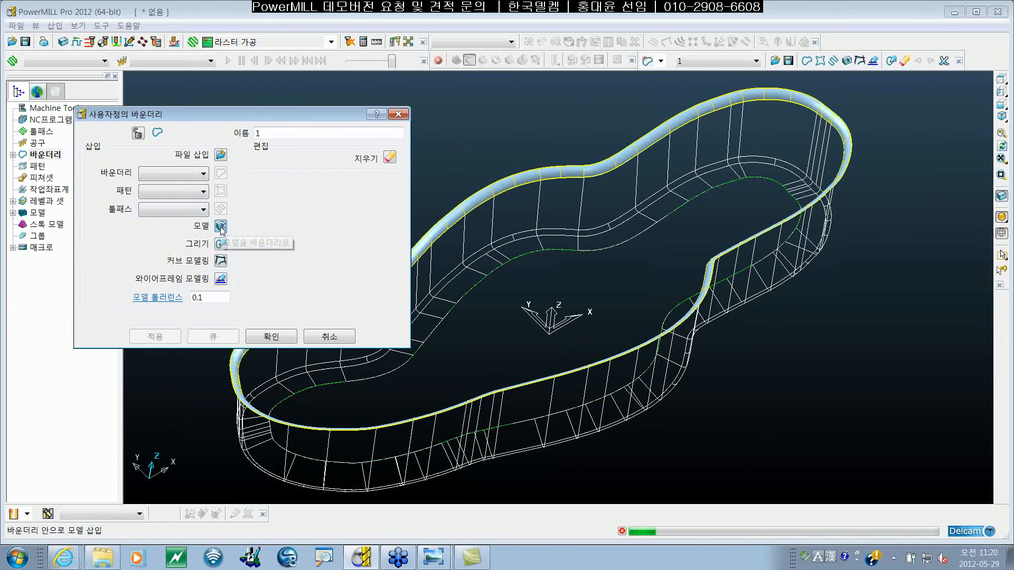
{"action": "left_click", "coordinate": [272, 335]}
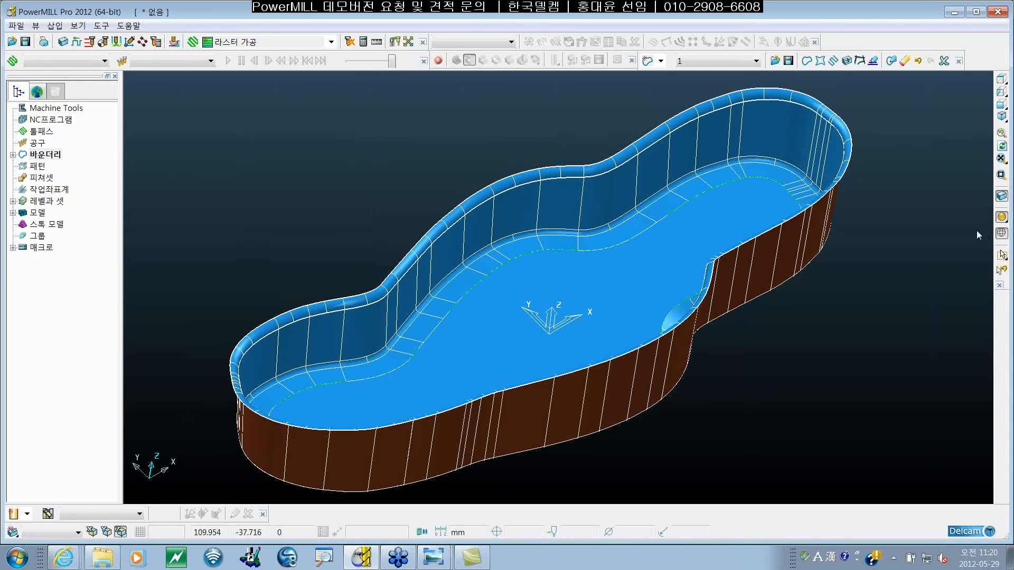
List the boundary in the explorer and hide the model's shading and wireframe to isolate the boundary curves.
{"action": "left_click", "coordinate": [13, 154]}
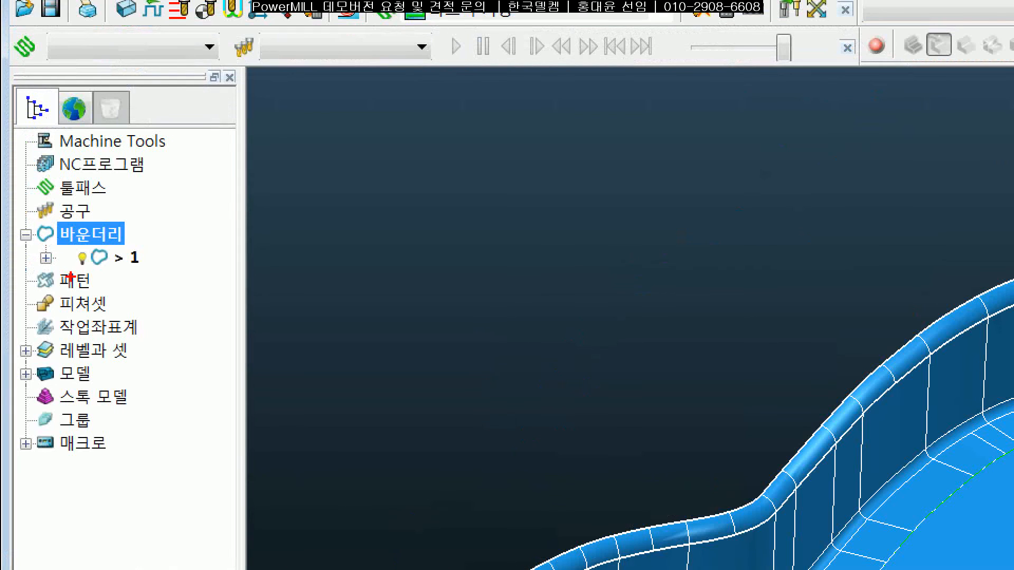
{"action": "mouse_move", "coordinate": [76, 269]}
{"action": "left_mouse_down"}
{"action": "mouse_move", "coordinate": [95, 268]}
{"action": "mouse_move", "coordinate": [62, 270]}
{"action": "left_mouse_up"}
{"action": "left_click_drag", "start_coordinate": [62, 270], "coordinate": [58, 273]}
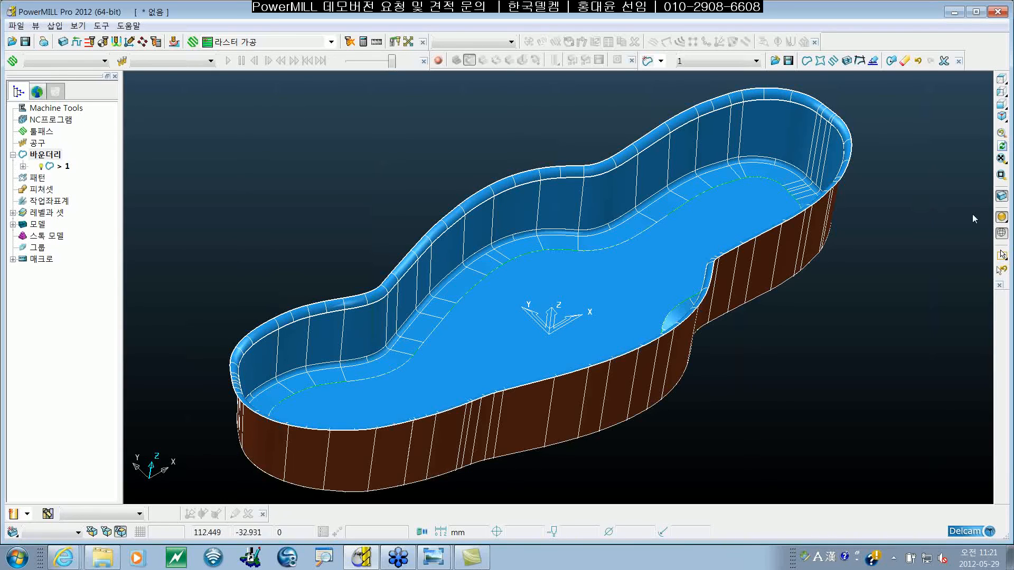
{"action": "mouse_move", "coordinate": [1002, 218]}
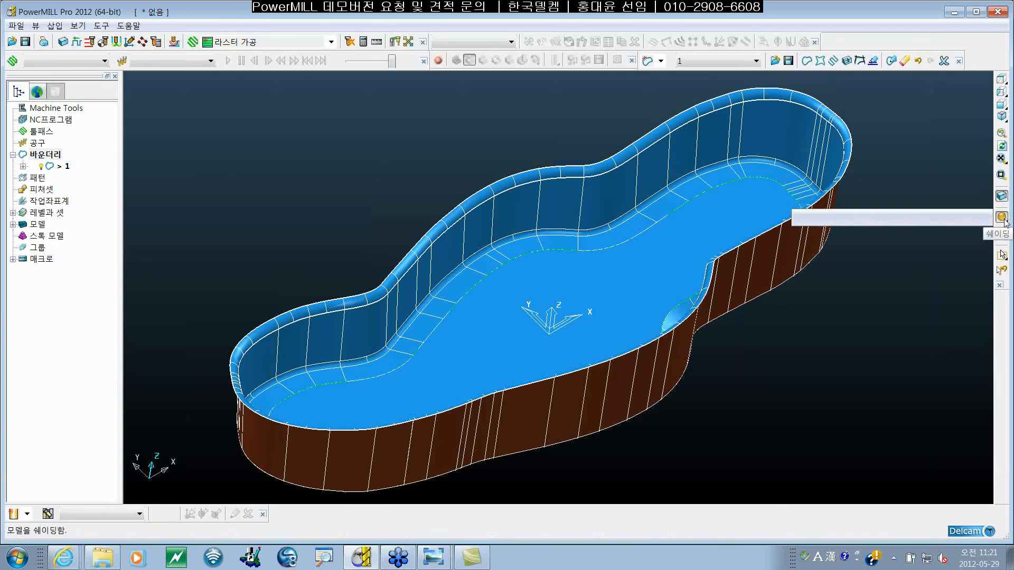
{"action": "left_click", "coordinate": [1002, 217]}
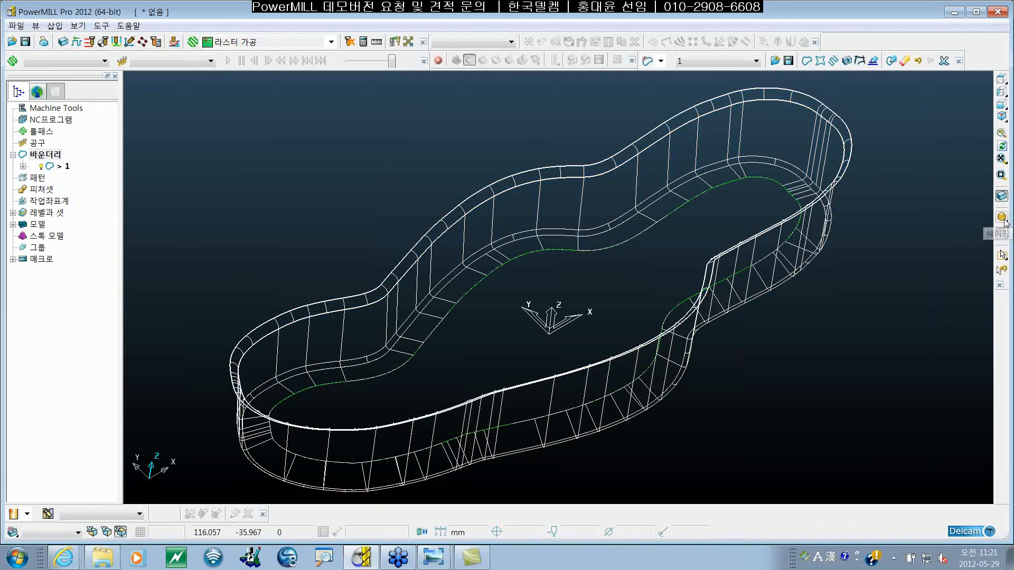
{"action": "left_click", "coordinate": [1001, 233]}
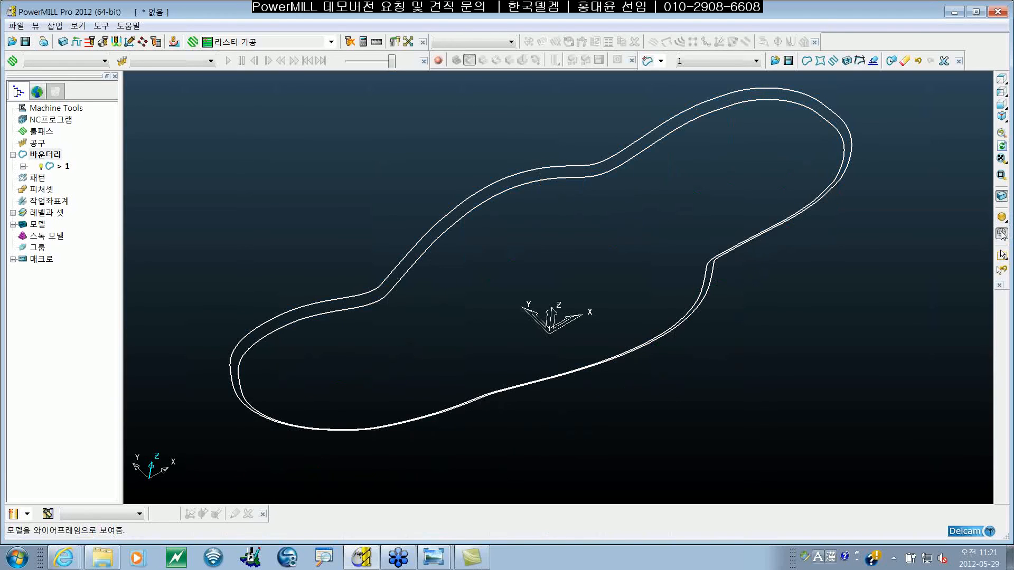
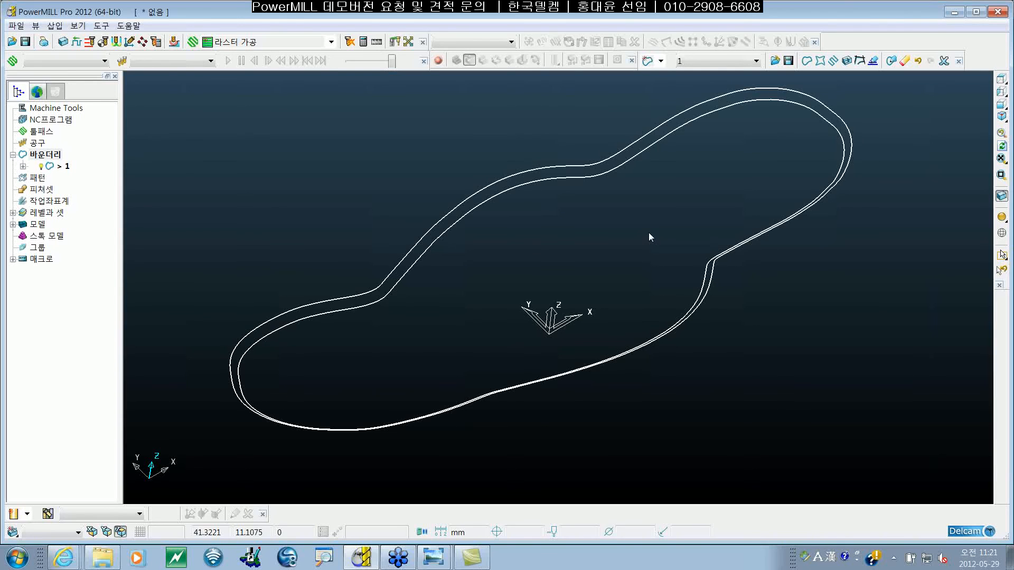
Toggle the model's shading to compare the boundary curves with the rim edges, leaving the shading off.
{"action": "left_click", "coordinate": [1002, 219]}
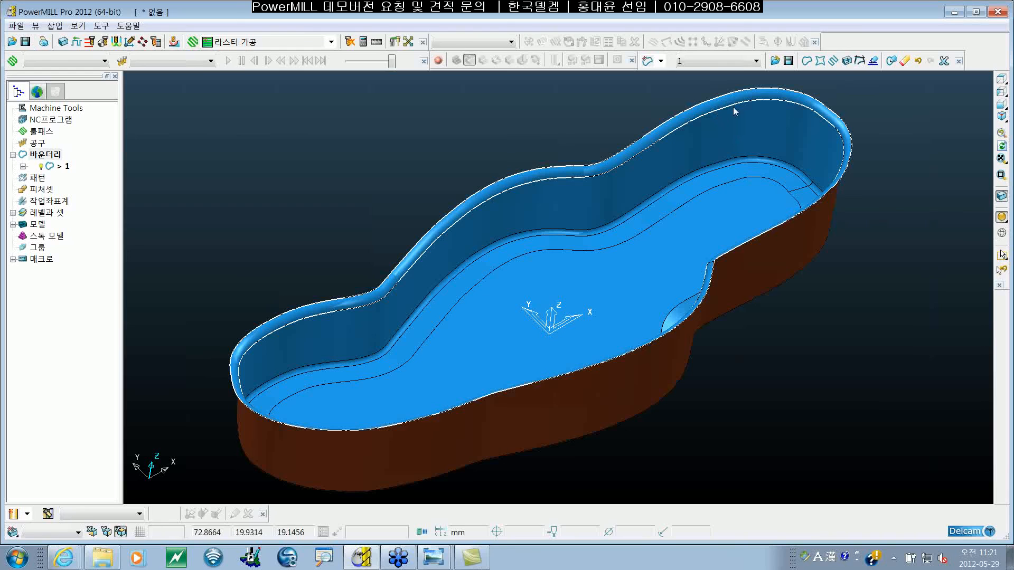
{"action": "left_click", "coordinate": [1002, 218]}
{"action": "left_click", "coordinate": [1002, 218]}
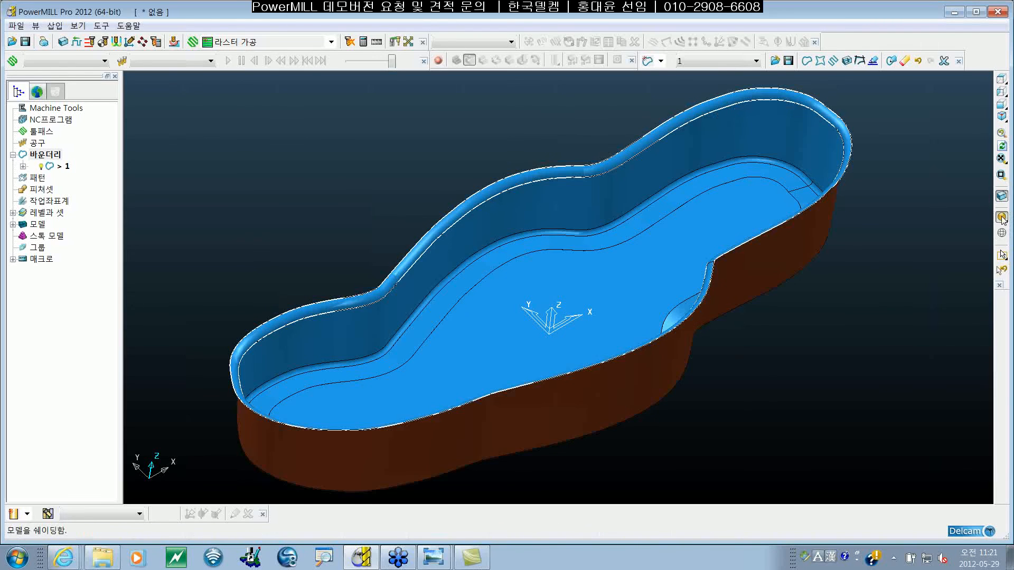
{"action": "left_click", "coordinate": [1002, 218]}
{"action": "left_click", "coordinate": [1002, 218]}
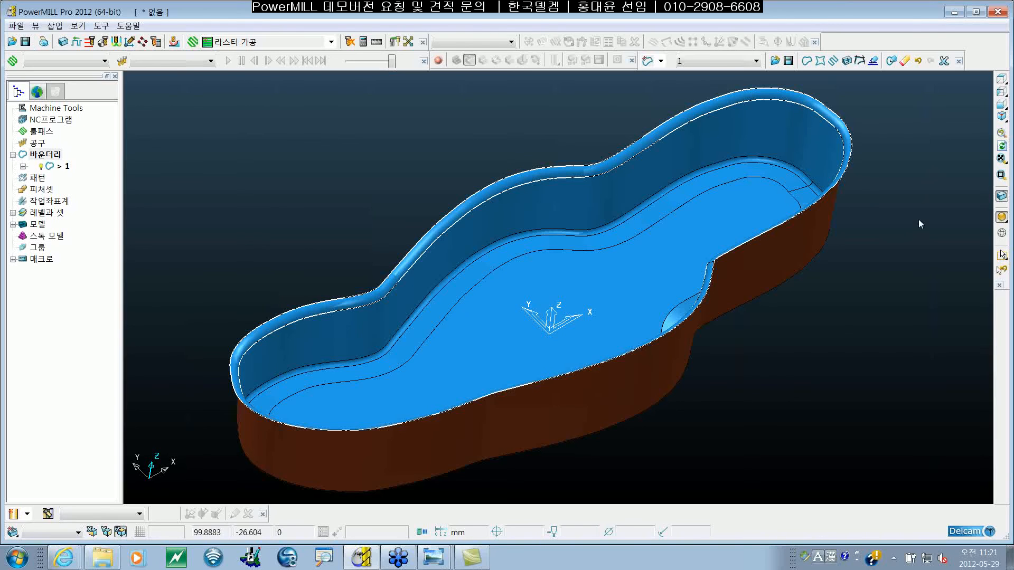
{"action": "left_click", "coordinate": [1002, 218]}
Delete the inner of the two closed curves from boundary 1.
{"action": "middle_click_drag", "start_coordinate": [915, 213], "coordinate": [888, 164]}
{"action": "scroll", "coordinate": [845, 161], "scroll_direction": "up", "scroll_amount": 5}
{"action": "scroll", "coordinate": [844, 161], "scroll_direction": "up", "scroll_amount": 2}
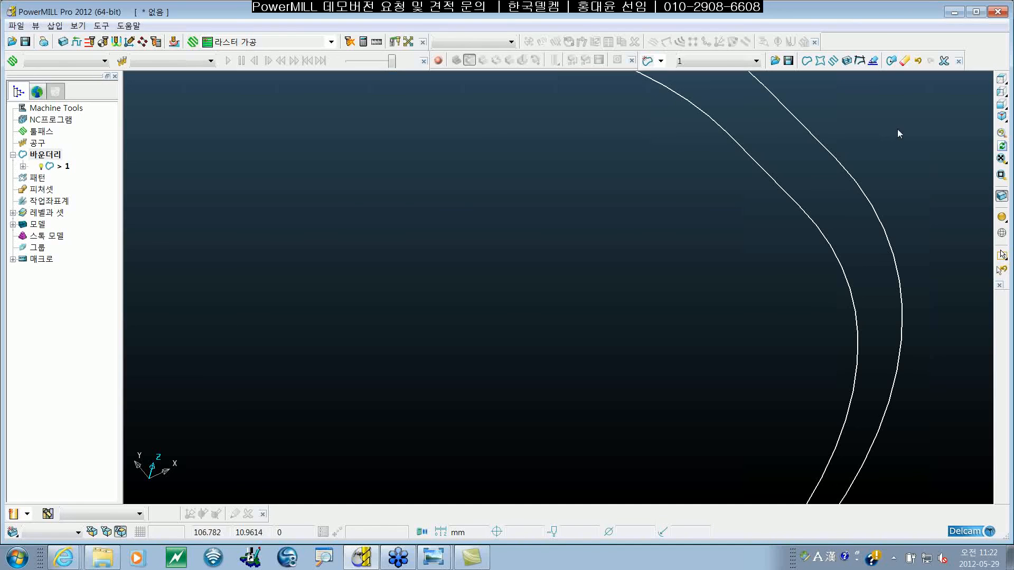
{"action": "scroll", "coordinate": [867, 177], "scroll_direction": "down", "scroll_amount": 6}
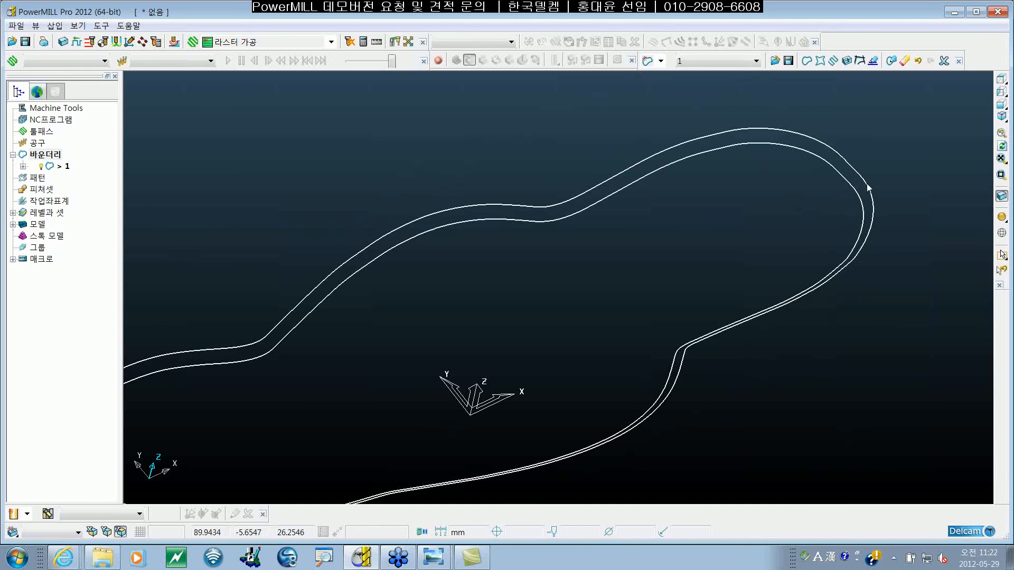
{"action": "left_click", "coordinate": [871, 194]}
{"action": "scroll", "coordinate": [866, 227], "scroll_direction": "down", "scroll_amount": 3}
{"action": "left_click", "coordinate": [771, 201]}
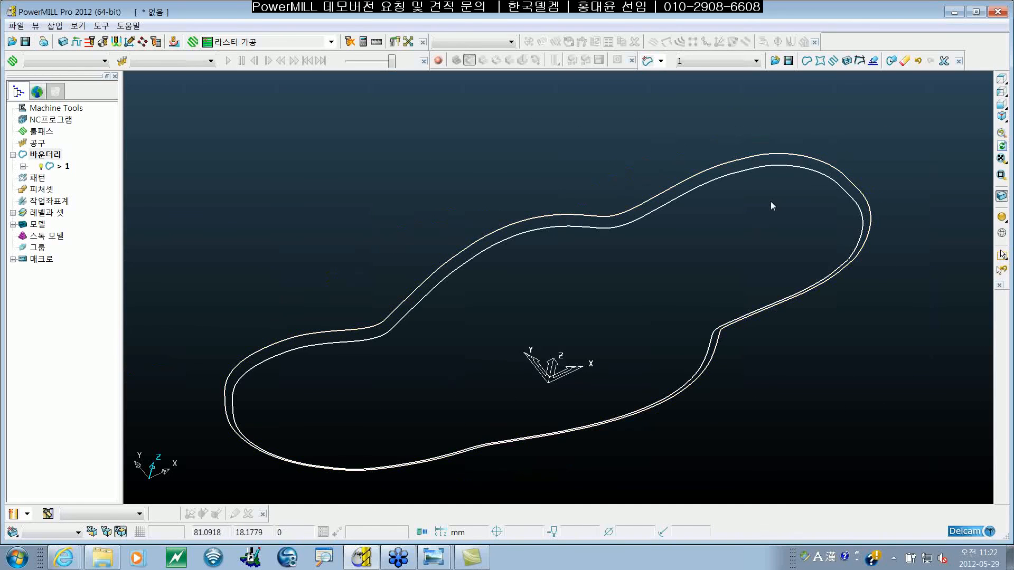
{"action": "left_click", "coordinate": [785, 165]}
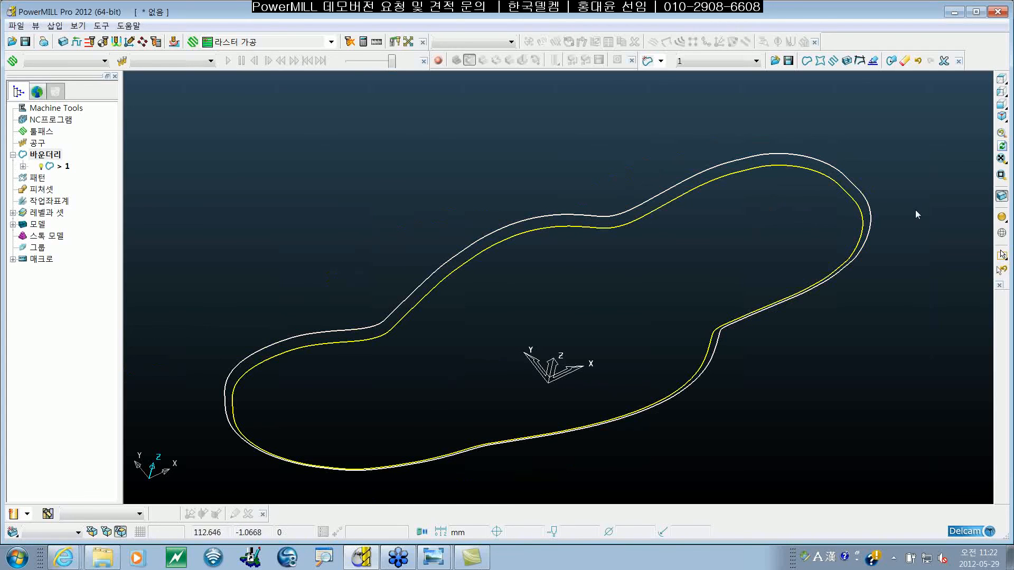
{"action": "scroll", "coordinate": [911, 210], "scroll_direction": "up", "scroll_amount": 5}
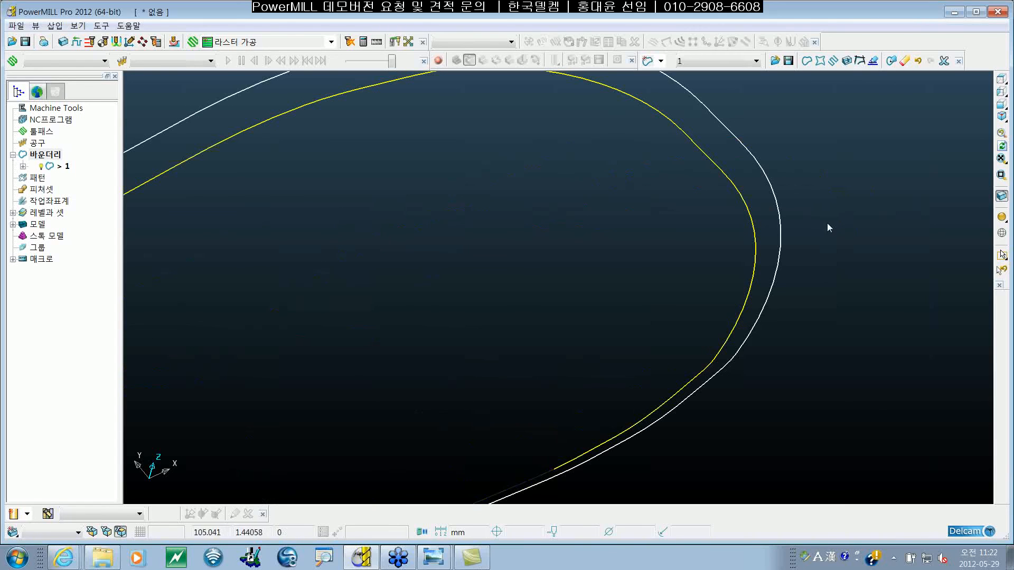
{"action": "key", "text": "Delete"}
{"action": "scroll", "coordinate": [819, 239], "scroll_direction": "down", "scroll_amount": 1}
{"action": "scroll", "coordinate": [819, 239], "scroll_direction": "down", "scroll_amount": 3}
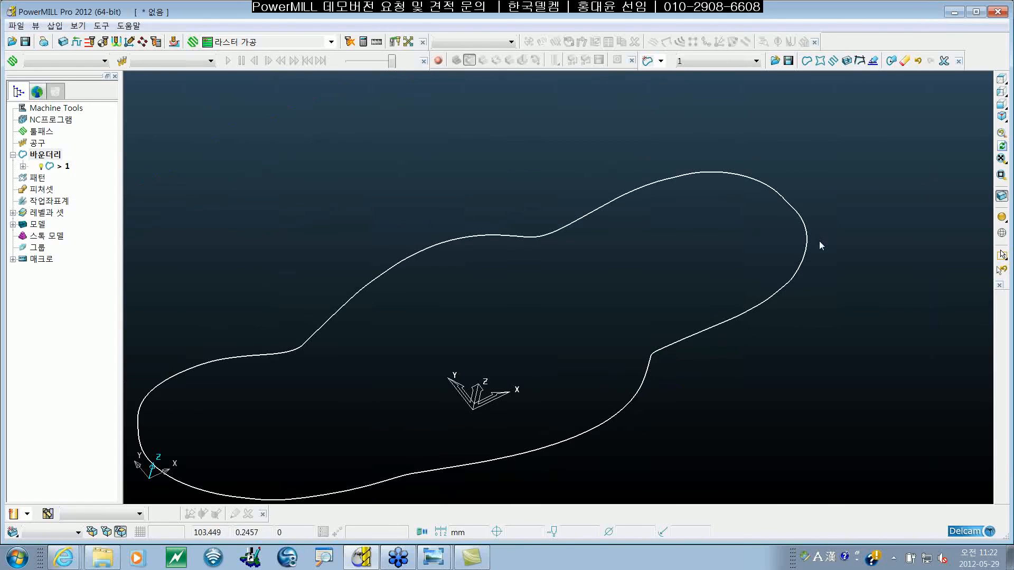
{"action": "scroll", "coordinate": [819, 240], "scroll_direction": "down", "scroll_amount": 2}
{"action": "scroll", "coordinate": [818, 241], "scroll_direction": "up", "scroll_amount": 2}
{"action": "scroll", "coordinate": [819, 242], "scroll_direction": "down", "scroll_amount": 1}
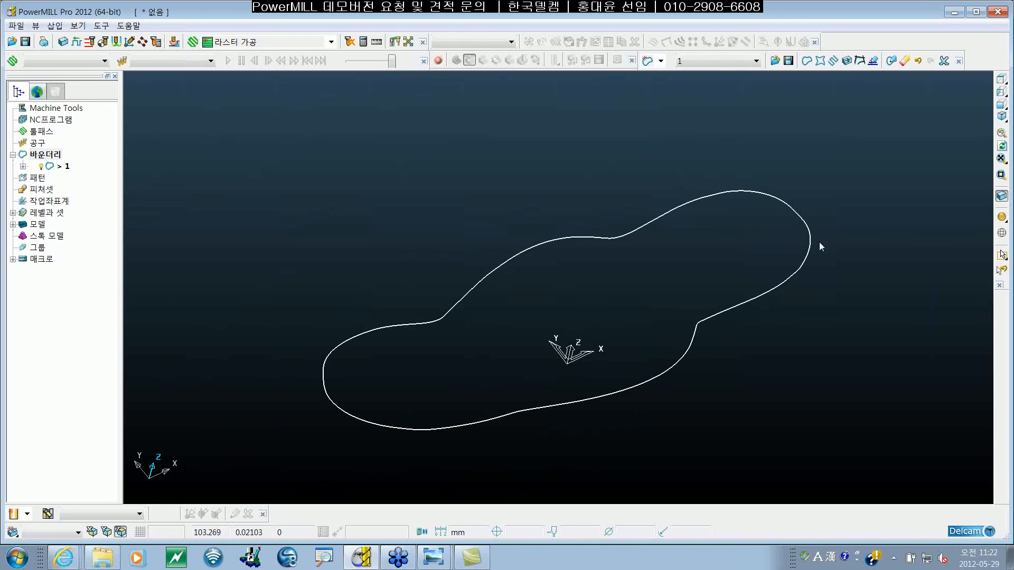
{"action": "scroll", "coordinate": [753, 274], "scroll_direction": "up", "scroll_amount": 2}
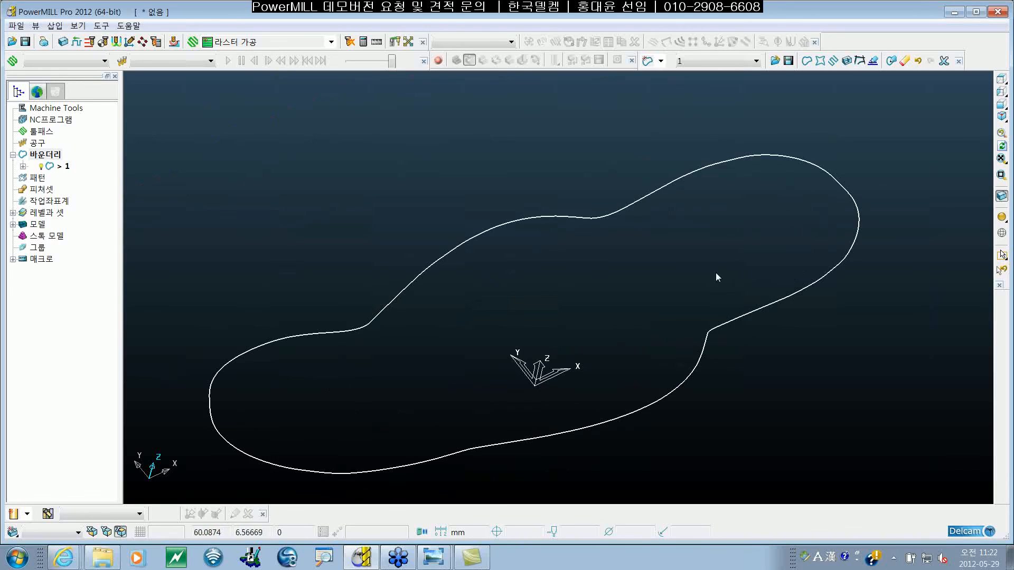
{"action": "scroll", "coordinate": [724, 262], "scroll_direction": "up", "scroll_amount": 2}
{"action": "scroll", "coordinate": [747, 251], "scroll_direction": "down", "scroll_amount": 1}
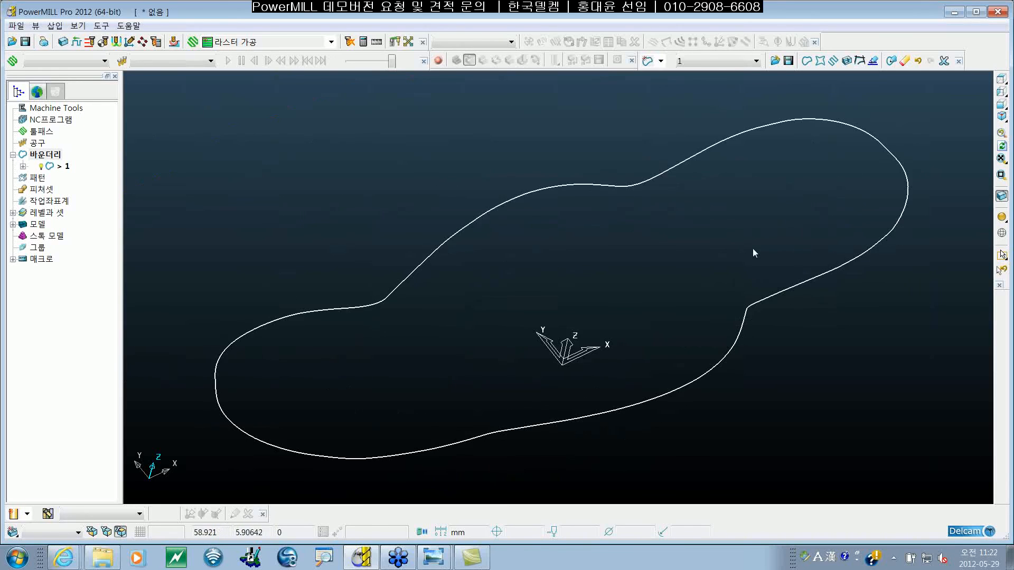
Turn the model's shading back on to show the cavity together with the remaining boundary curve.
{"action": "middle_click_drag", "start_coordinate": [754, 248], "coordinate": [759, 249], "text": "shift"}
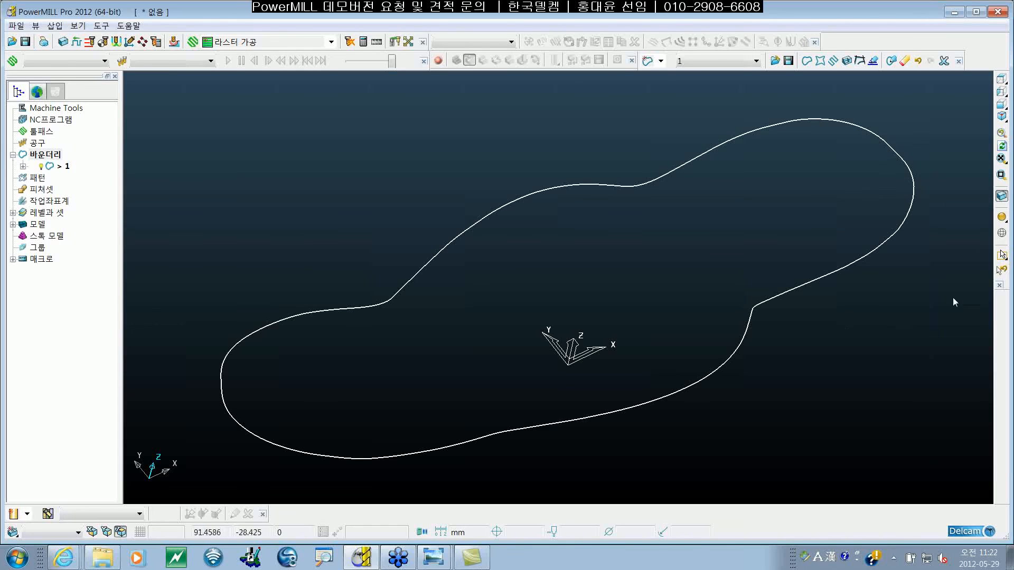
{"action": "left_click", "coordinate": [1002, 216]}
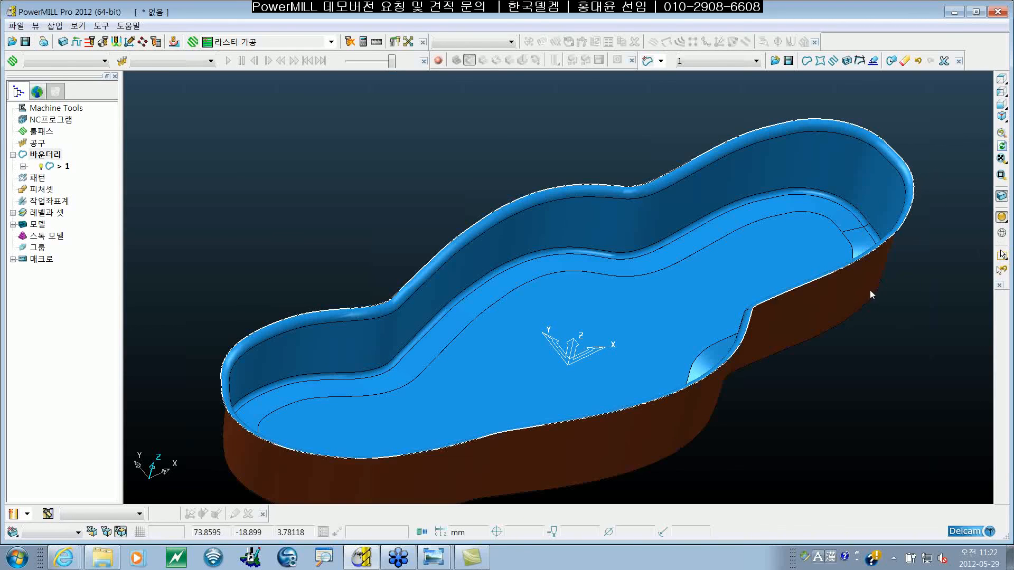
{"action": "middle_click_drag", "start_coordinate": [849, 342], "coordinate": [804, 323], "text": "shift"}
{"action": "scroll", "coordinate": [857, 339], "scroll_direction": "down", "scroll_amount": 2}
{"action": "scroll", "coordinate": [804, 322], "scroll_direction": "up", "scroll_amount": 1}
{"action": "scroll", "coordinate": [798, 311], "scroll_direction": "down", "scroll_amount": 1}
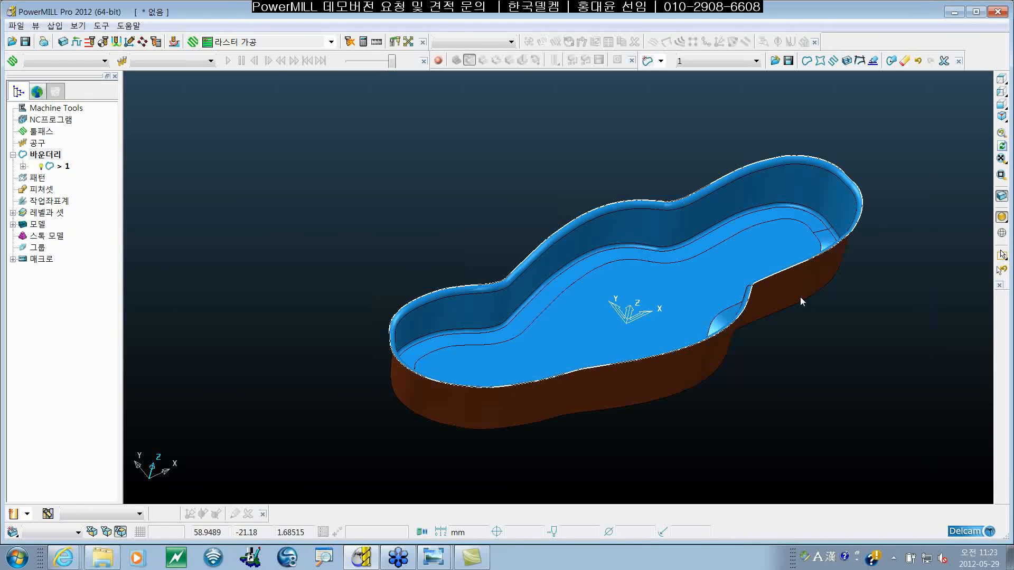
Open the block definition and calculate a box block around the model in the active workplane.
{"action": "left_click", "coordinate": [62, 42]}
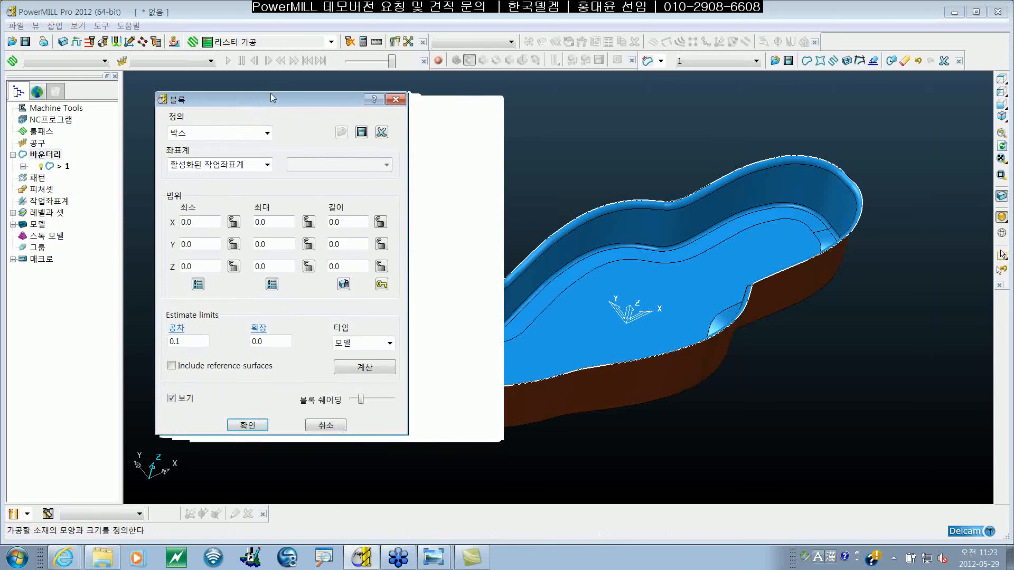
{"action": "left_click_drag", "start_coordinate": [272, 99], "coordinate": [248, 93]}
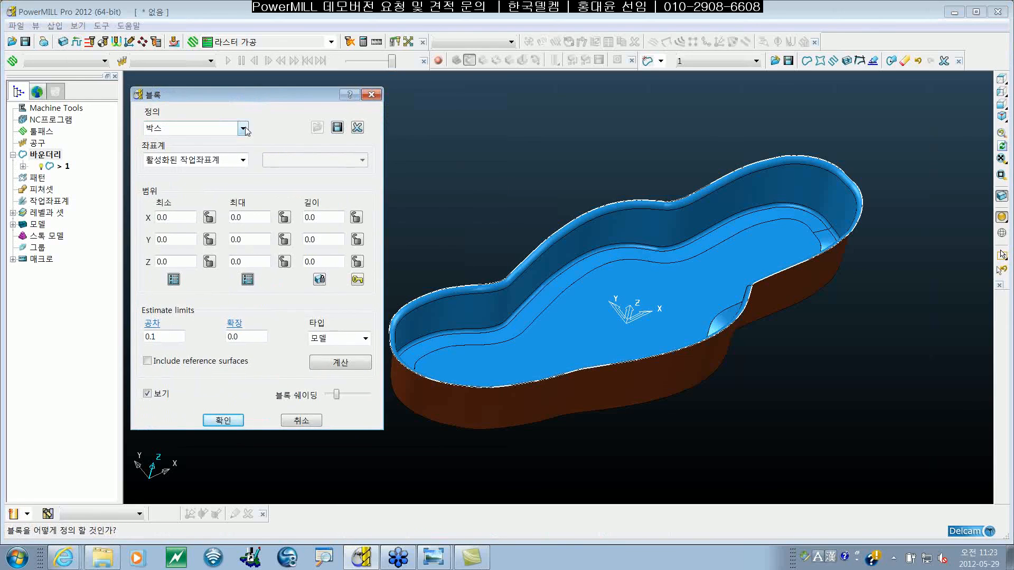
{"action": "left_click", "coordinate": [330, 364]}
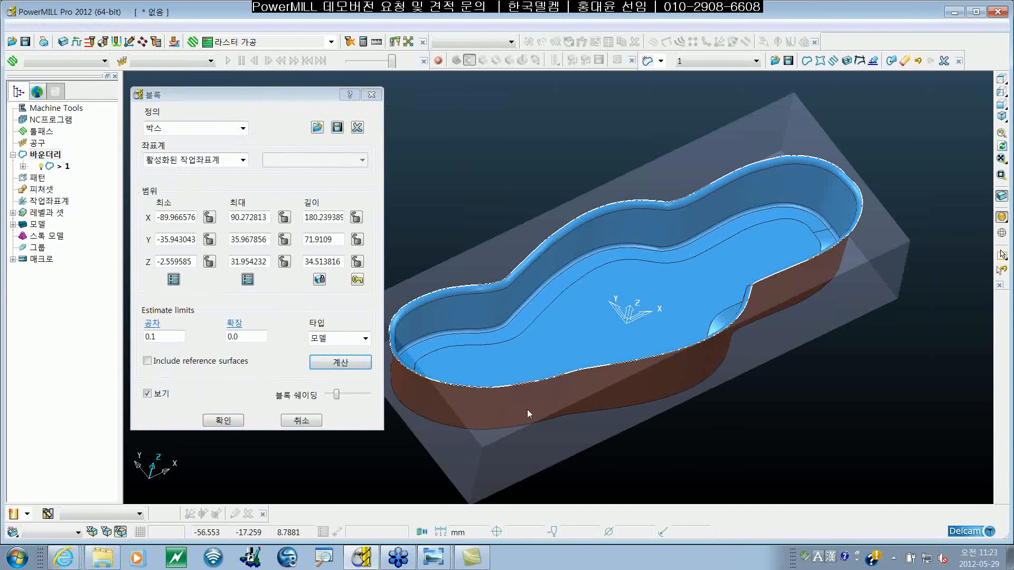
{"action": "middle_click_drag", "start_coordinate": [527, 410], "coordinate": [550, 405]}
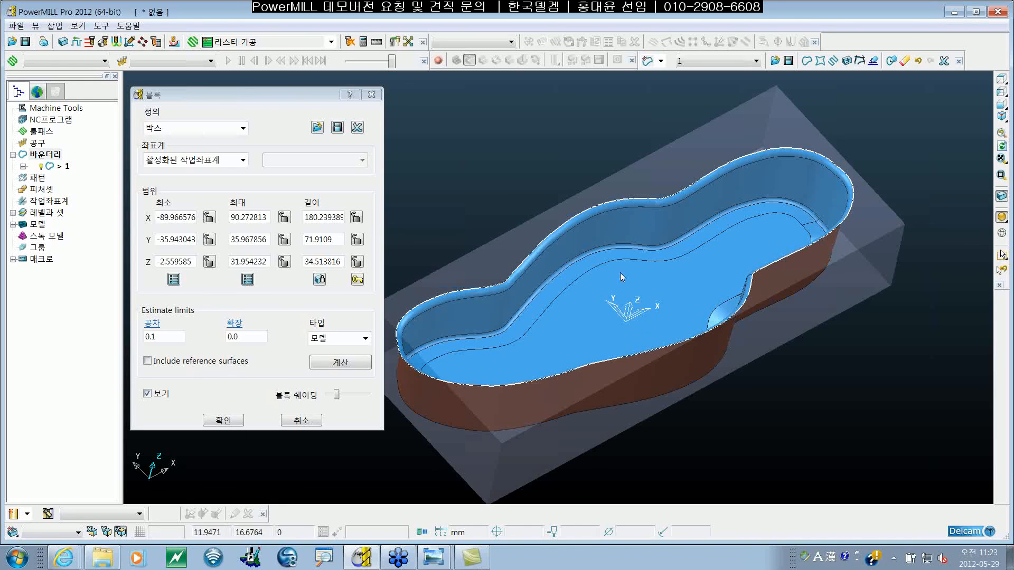
{"action": "middle_click_drag", "start_coordinate": [635, 219], "coordinate": [813, 273]}
{"action": "middle_click_drag", "start_coordinate": [856, 218], "coordinate": [862, 188]}
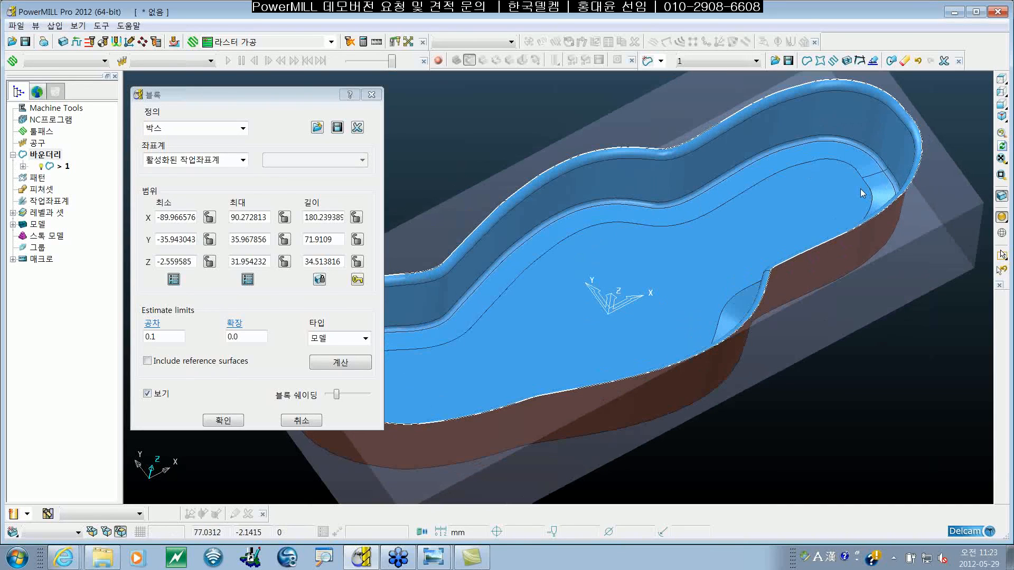
{"action": "scroll", "coordinate": [860, 188], "scroll_direction": "down", "scroll_amount": 2}
{"action": "middle_click_drag", "start_coordinate": [851, 189], "coordinate": [826, 201]}
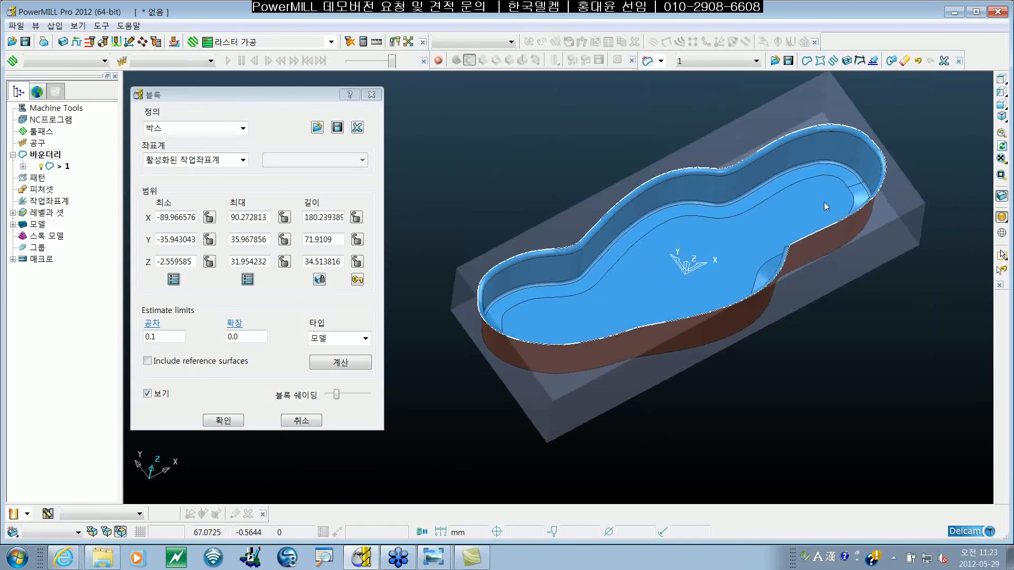
{"action": "scroll", "coordinate": [817, 204], "scroll_direction": "up", "scroll_amount": 3}
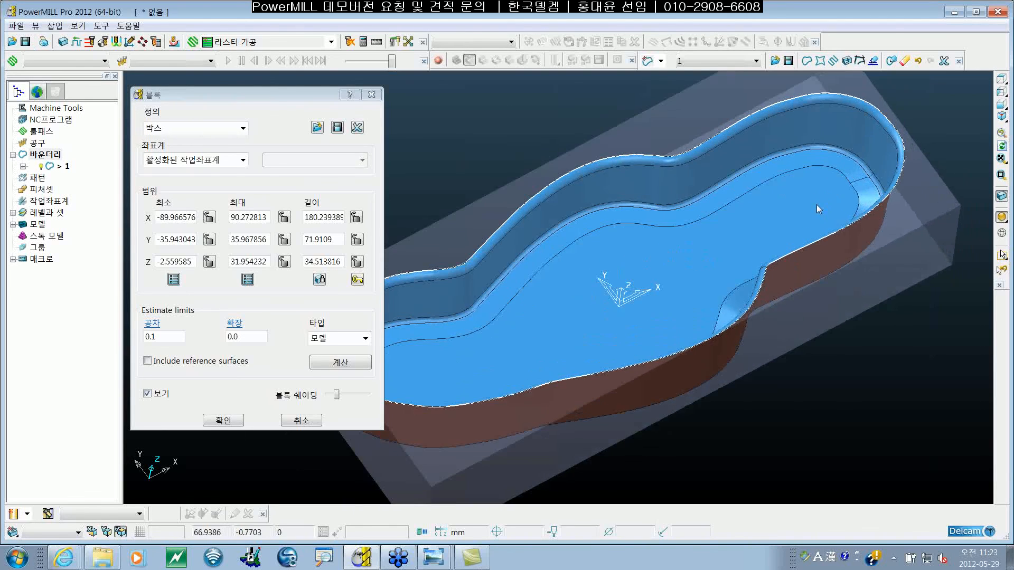
Set the block's definition to boundary (바운더리) so that its outline follows boundary 1.
{"action": "left_click", "coordinate": [214, 129]}
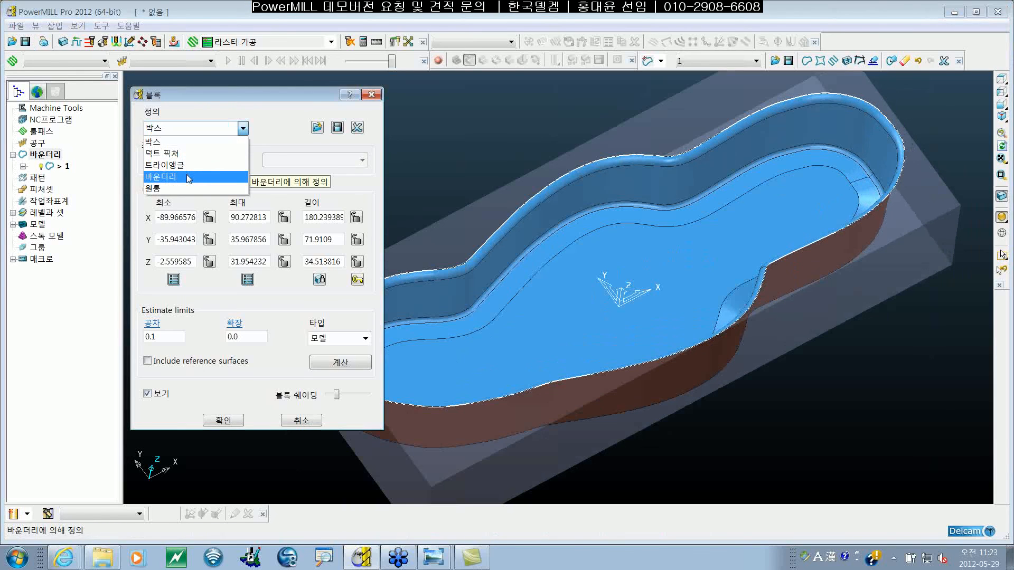
{"action": "left_click", "coordinate": [186, 175]}
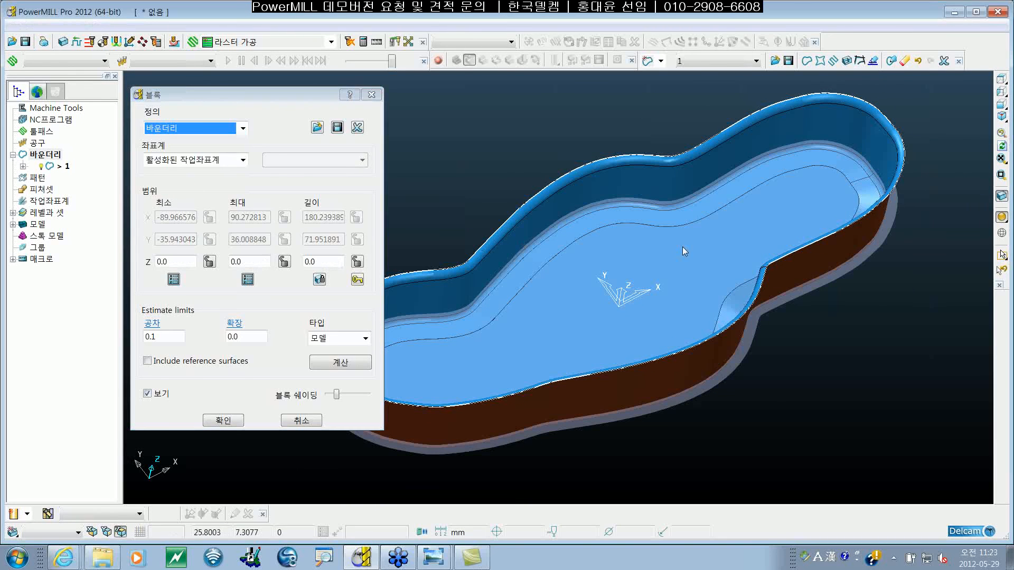
{"action": "middle_click_drag", "start_coordinate": [682, 247], "coordinate": [717, 232], "text": "shift"}
{"action": "left_click", "coordinate": [266, 103]}
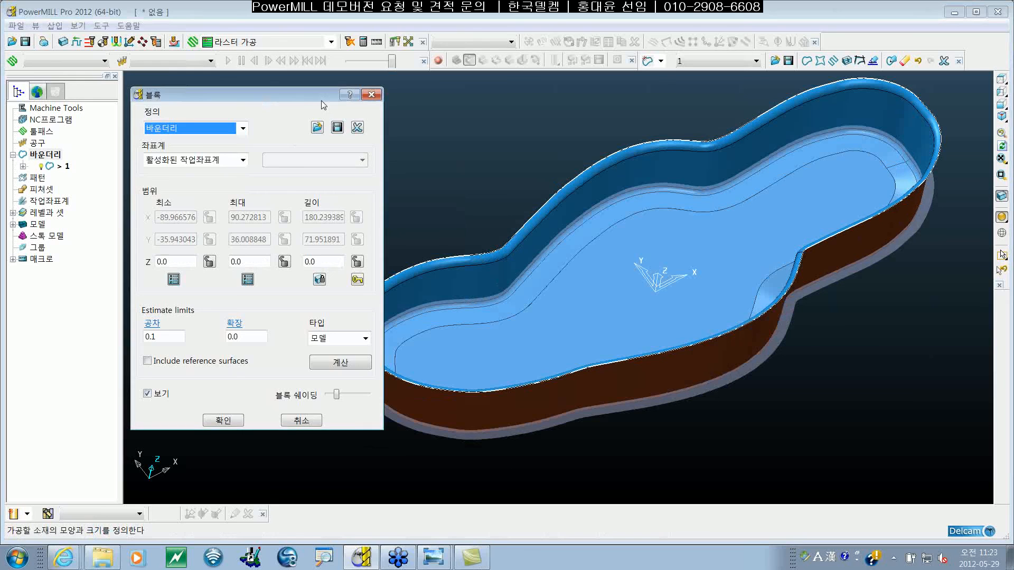
{"action": "left_click_drag", "start_coordinate": [310, 95], "coordinate": [364, 94]}
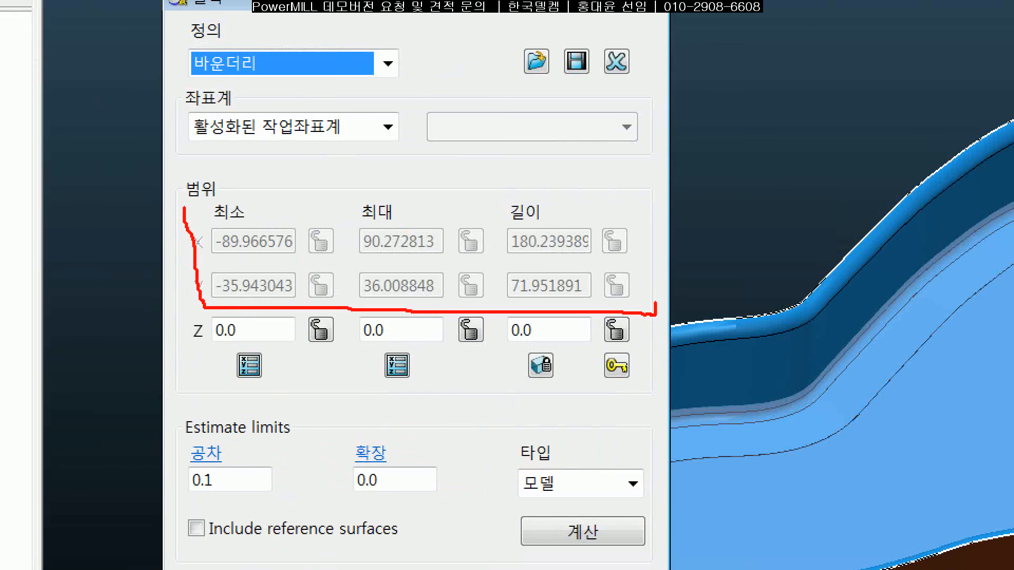
{"action": "mouse_move", "coordinate": [656, 303]}
{"action": "left_mouse_down"}
{"action": "mouse_move", "coordinate": [605, 199]}
{"action": "mouse_move", "coordinate": [169, 209]}
{"action": "left_mouse_up"}
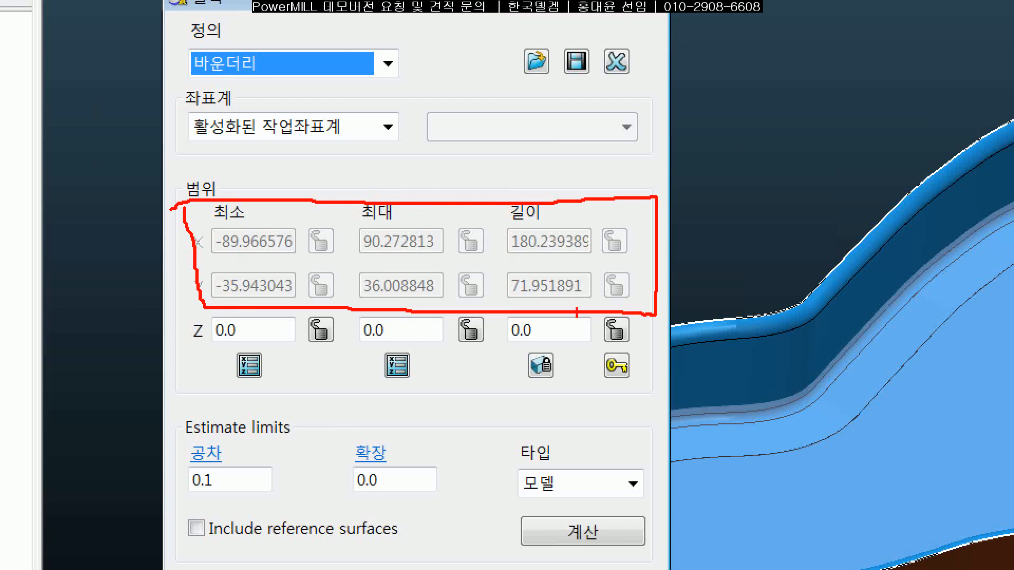
{"action": "left_click_drag", "start_coordinate": [184, 359], "coordinate": [677, 351]}
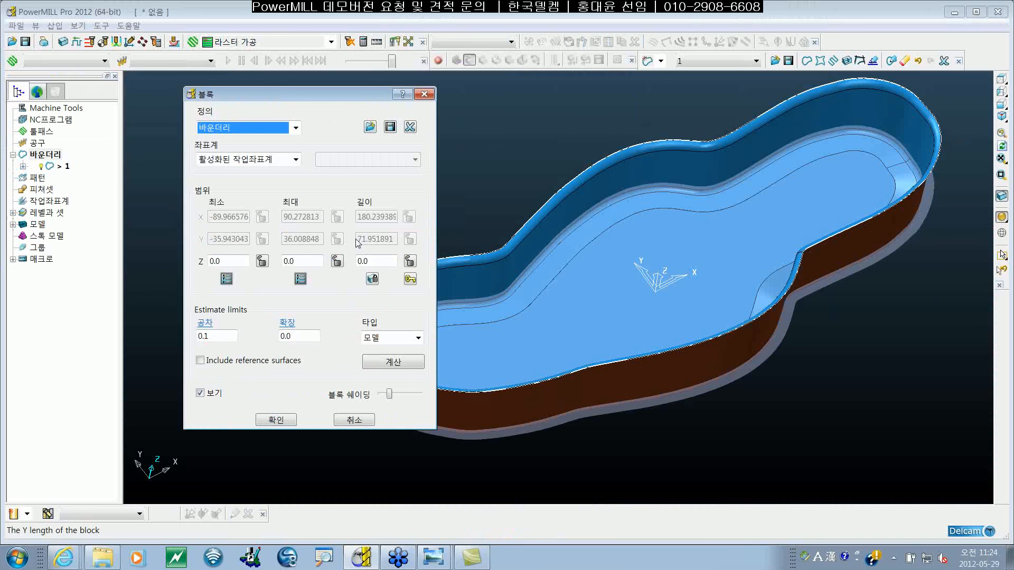
Calculate the boundary block's Z limits from the model with tolerance 0.1 and expansion 0.0, and accept the block.
{"action": "left_click", "coordinate": [381, 362]}
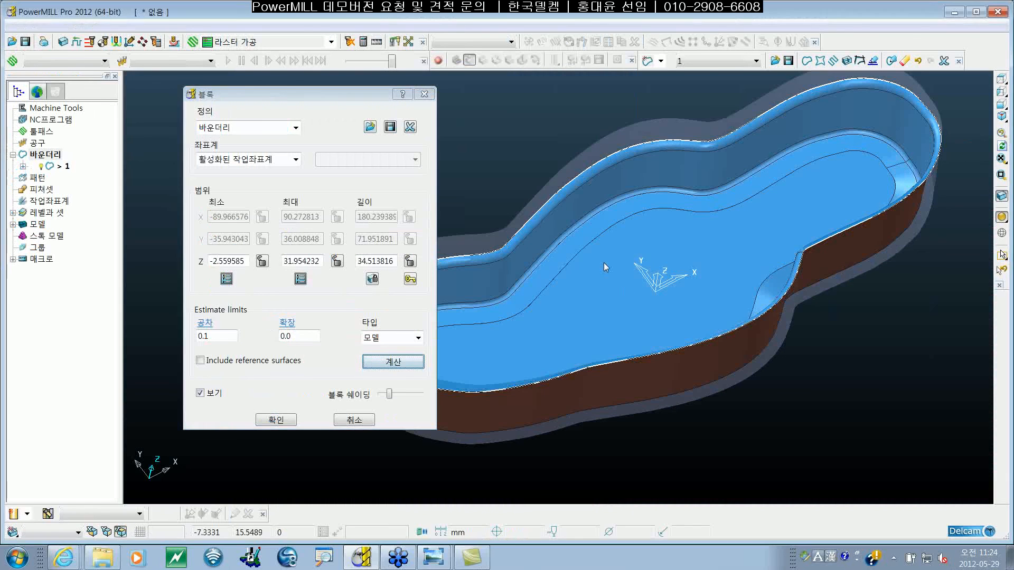
{"action": "middle_click_drag", "start_coordinate": [666, 366], "coordinate": [714, 319]}
{"action": "scroll", "coordinate": [544, 218], "scroll_direction": "down", "scroll_amount": 3}
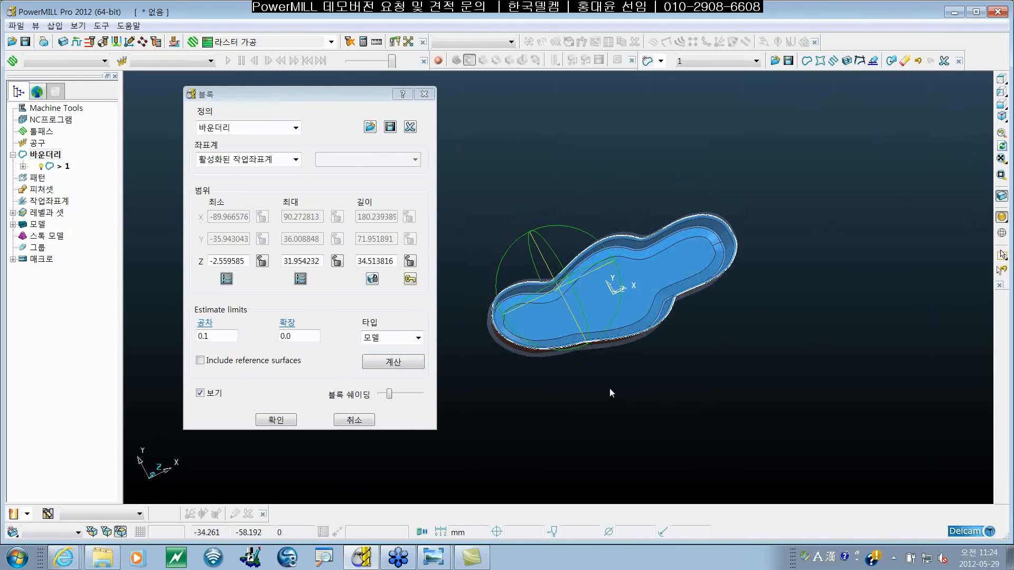
{"action": "middle_click_drag", "start_coordinate": [609, 389], "coordinate": [453, 346]}
{"action": "scroll", "coordinate": [585, 294], "scroll_direction": "up", "scroll_amount": 5}
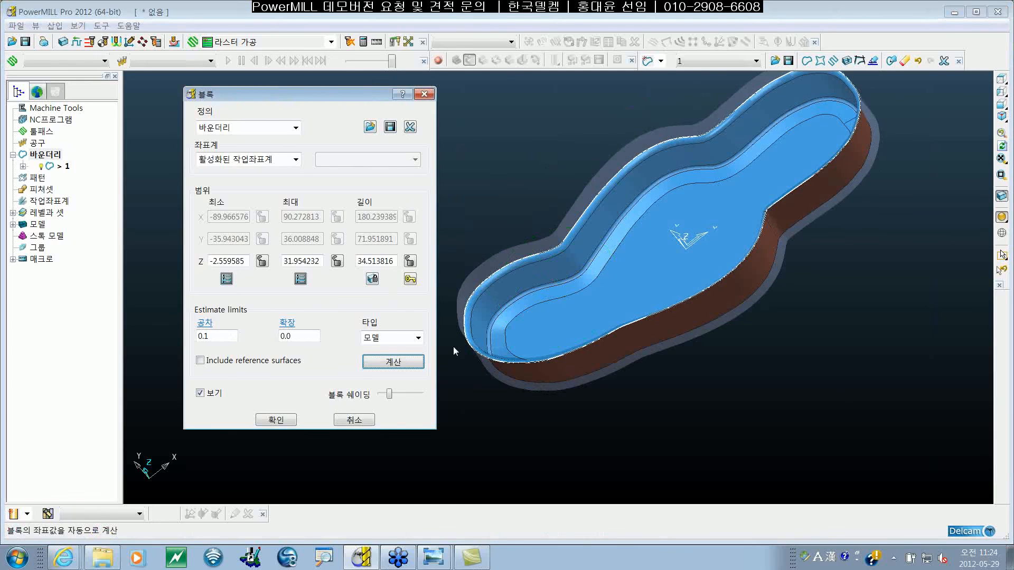
{"action": "middle_click_drag", "start_coordinate": [724, 243], "coordinate": [715, 271], "text": "shift"}
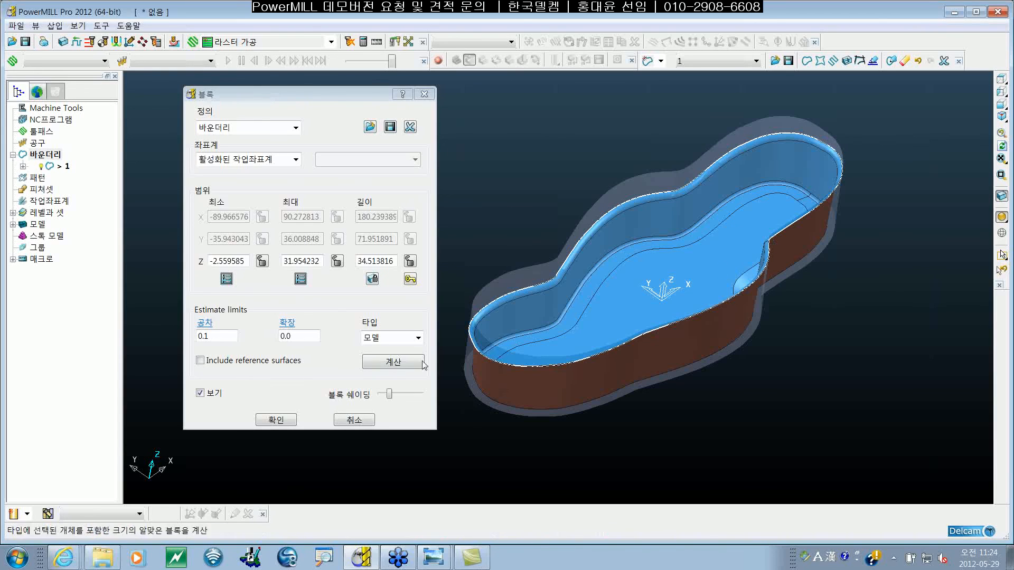
{"action": "left_click", "coordinate": [276, 419]}
{"action": "middle_click_drag", "start_coordinate": [762, 348], "coordinate": [673, 373], "text": "shift"}
{"action": "scroll", "coordinate": [614, 293], "scroll_direction": "up", "scroll_amount": 3}
{"action": "middle_click_drag", "start_coordinate": [647, 291], "coordinate": [642, 278], "text": "shift"}
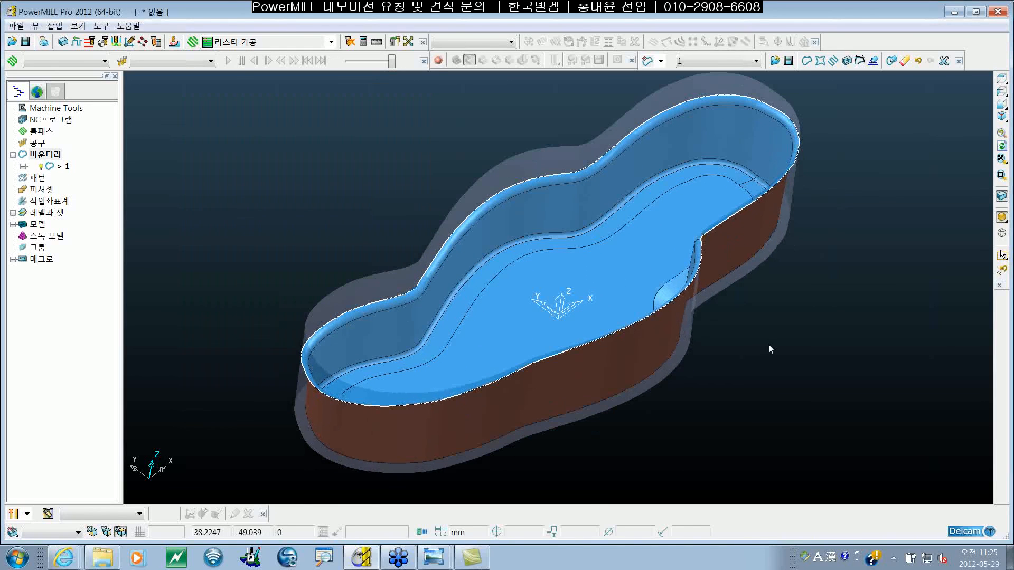